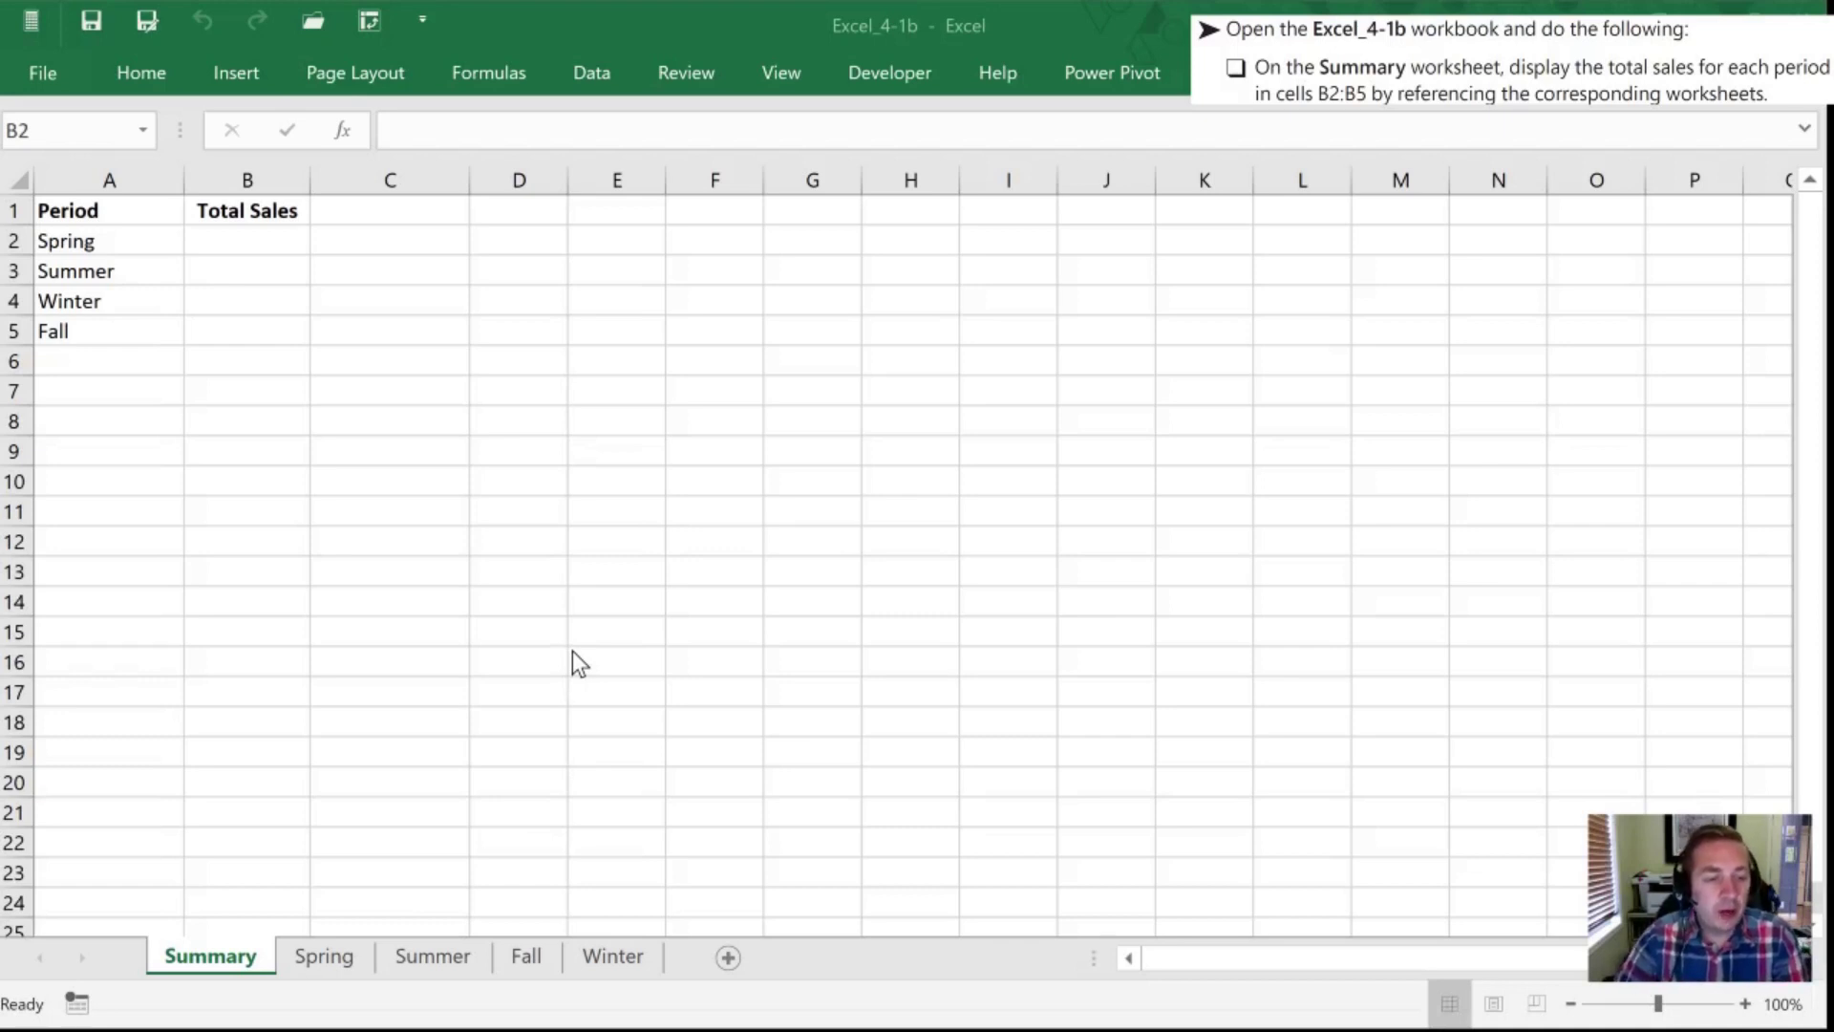
On the Summary sheet, select the blank Total Sales cells B2:B5 beside the four seasons
{"action": "left_click", "coordinate": [185, 955]}
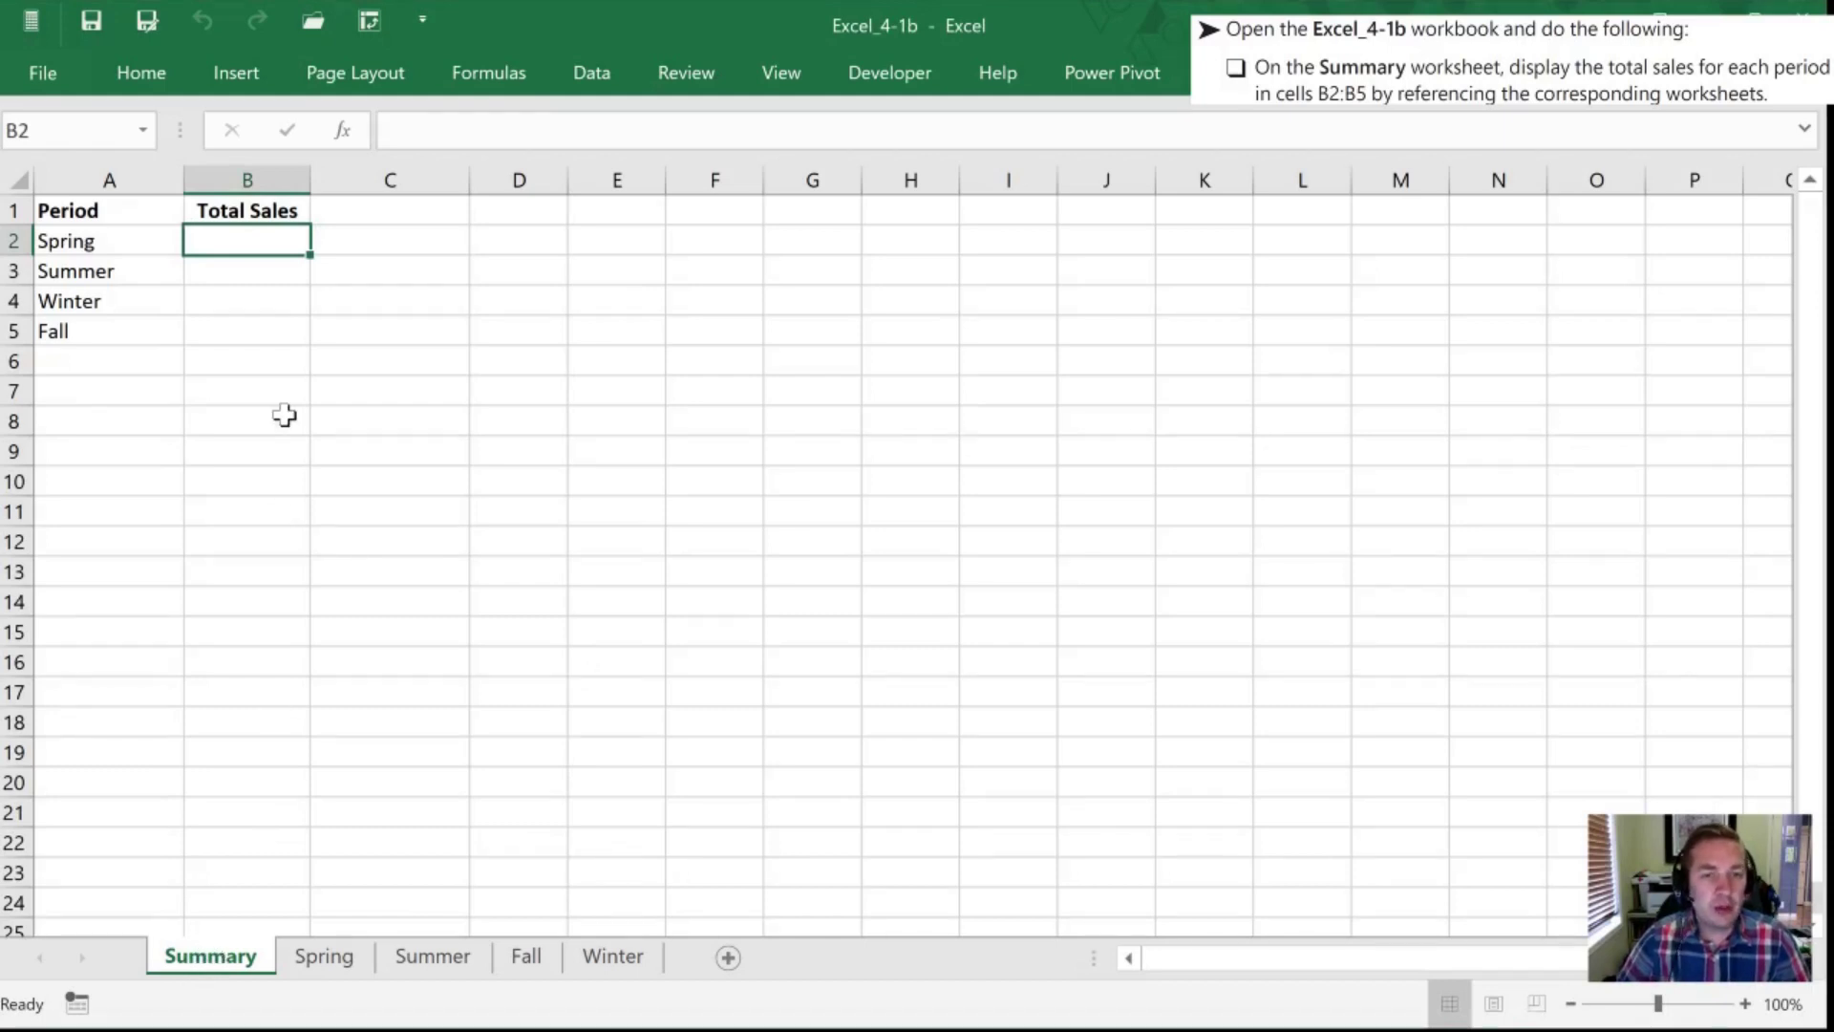
{"action": "left_click_drag", "start_coordinate": [233, 241], "coordinate": [267, 331]}
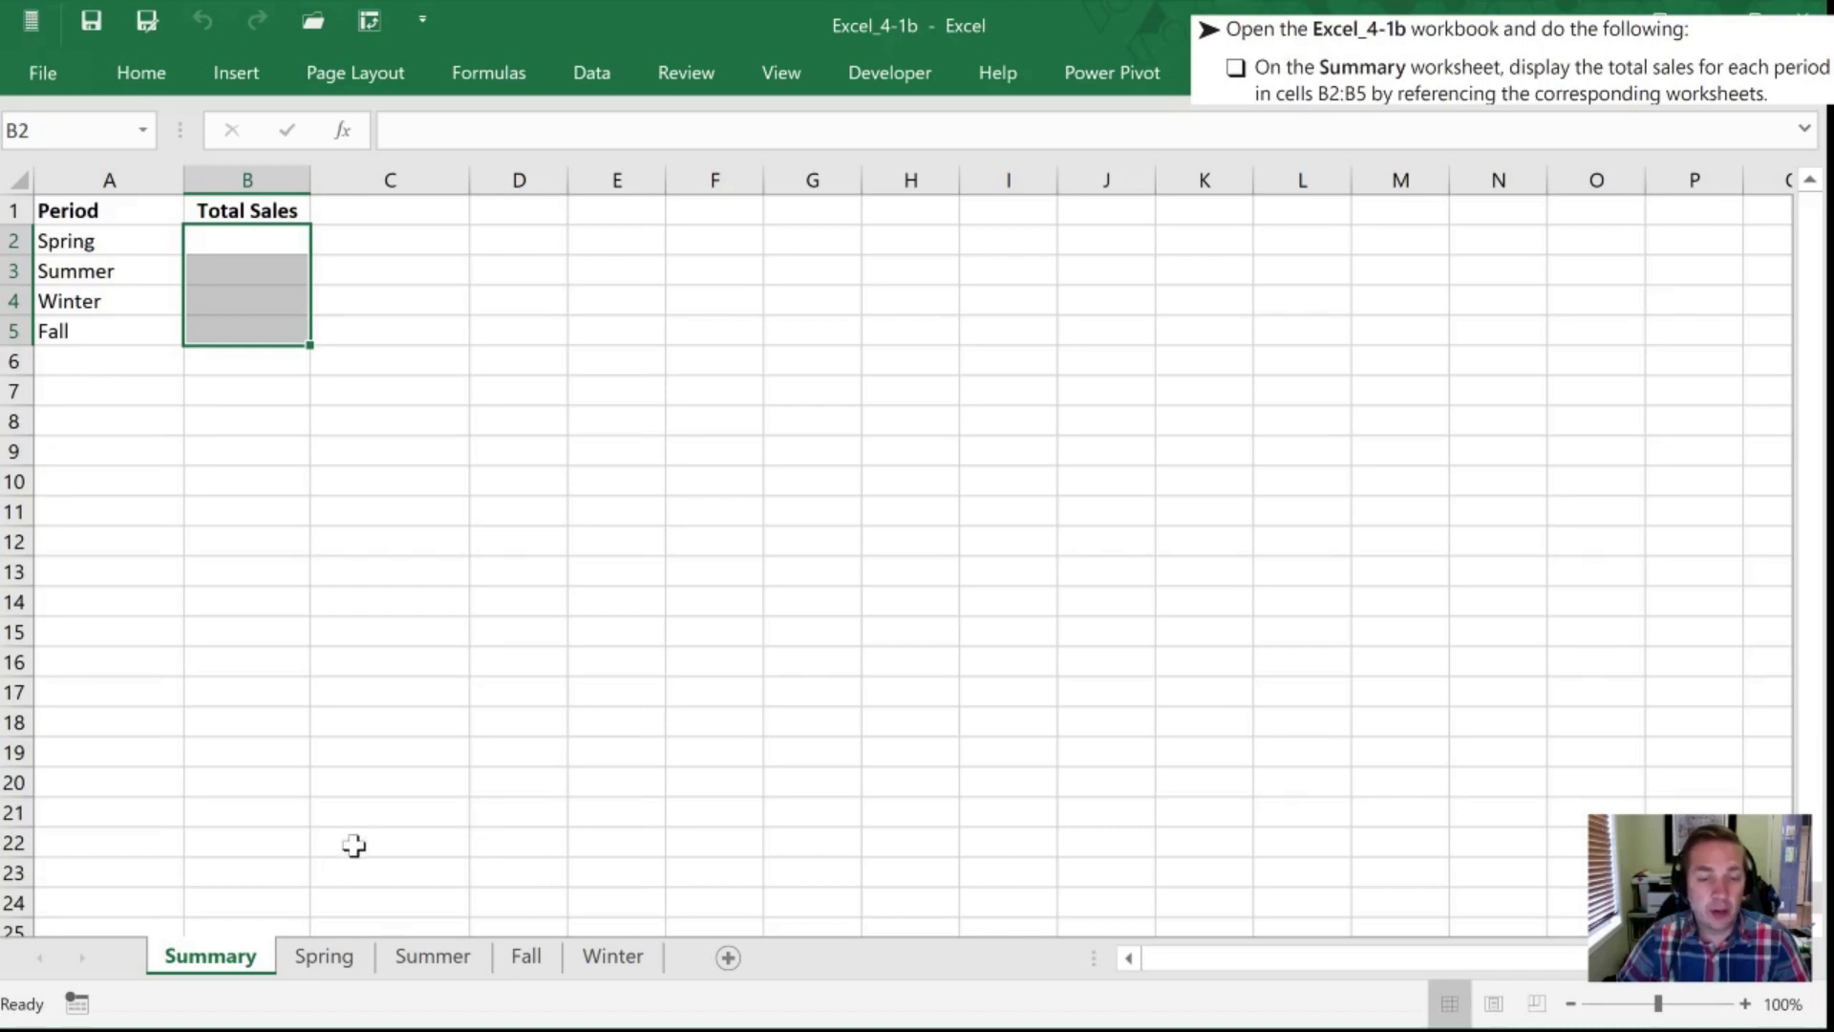
Browse the Spring, Summer, Fall and Winter sales sheets, then return to Summary and deselect B2:B5
{"action": "left_click", "coordinate": [321, 959]}
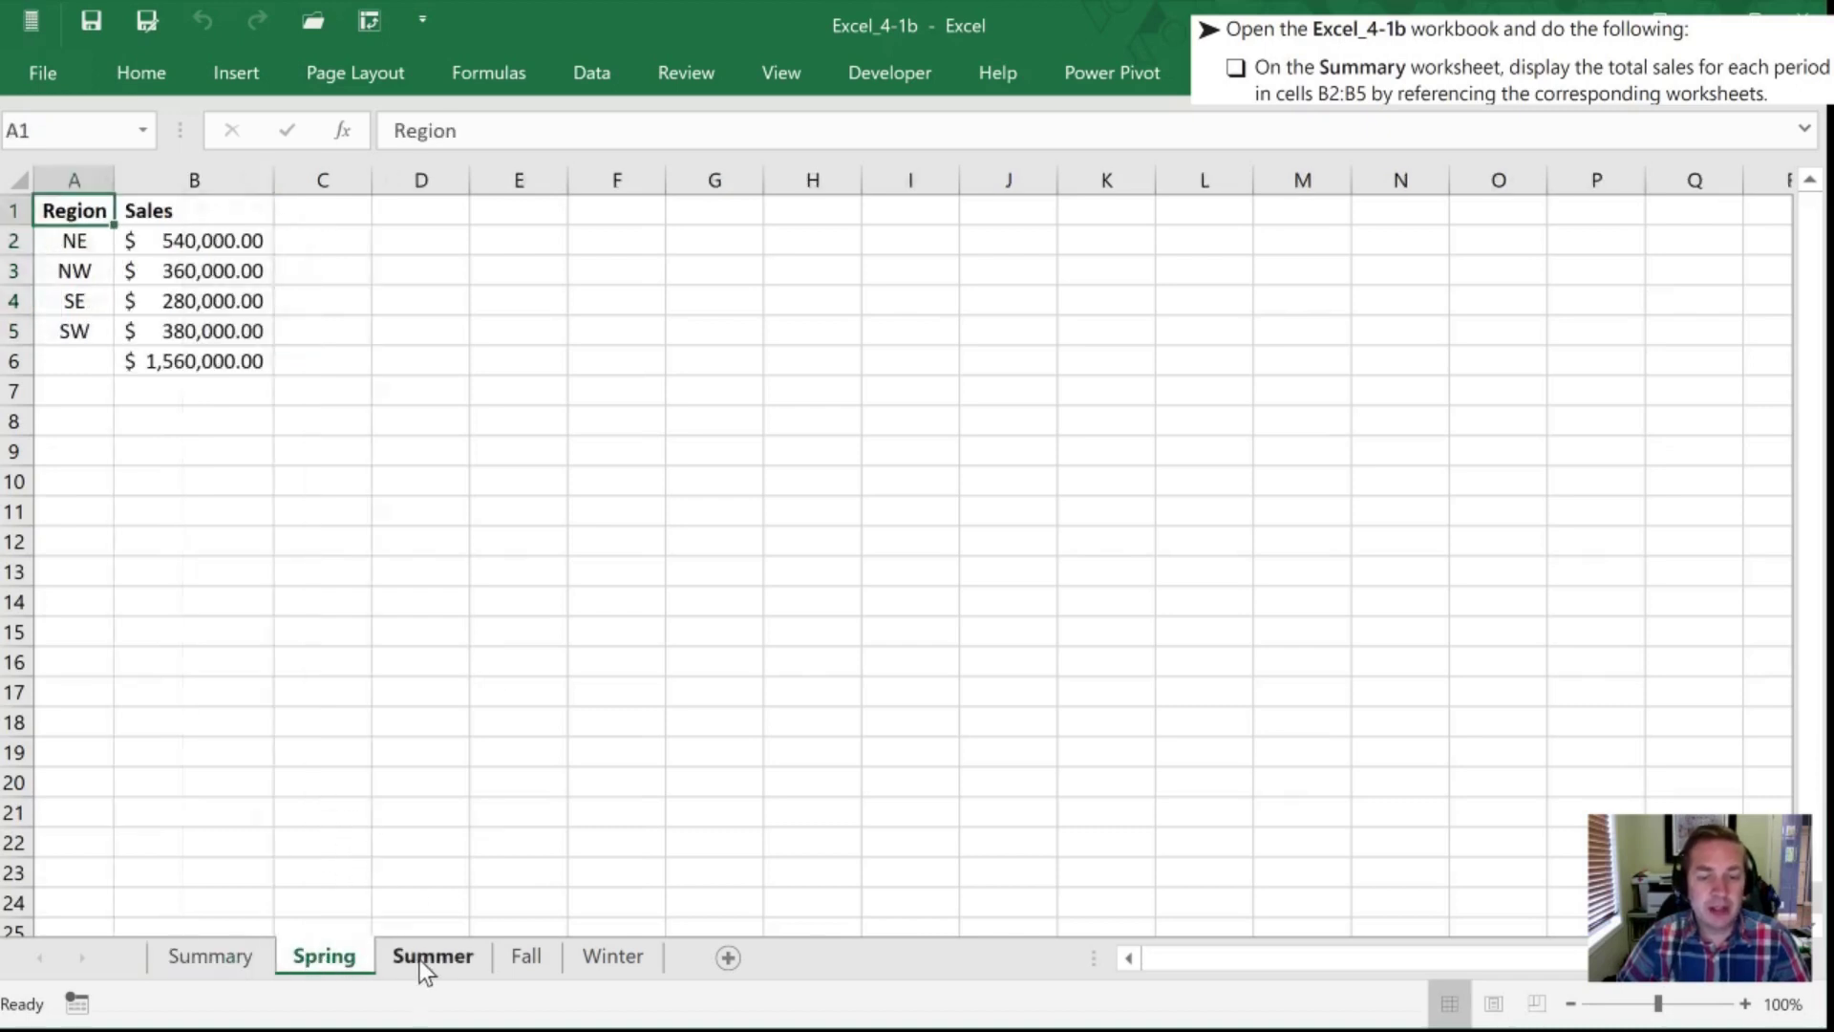
{"action": "left_click", "coordinate": [433, 963]}
{"action": "left_click", "coordinate": [532, 958]}
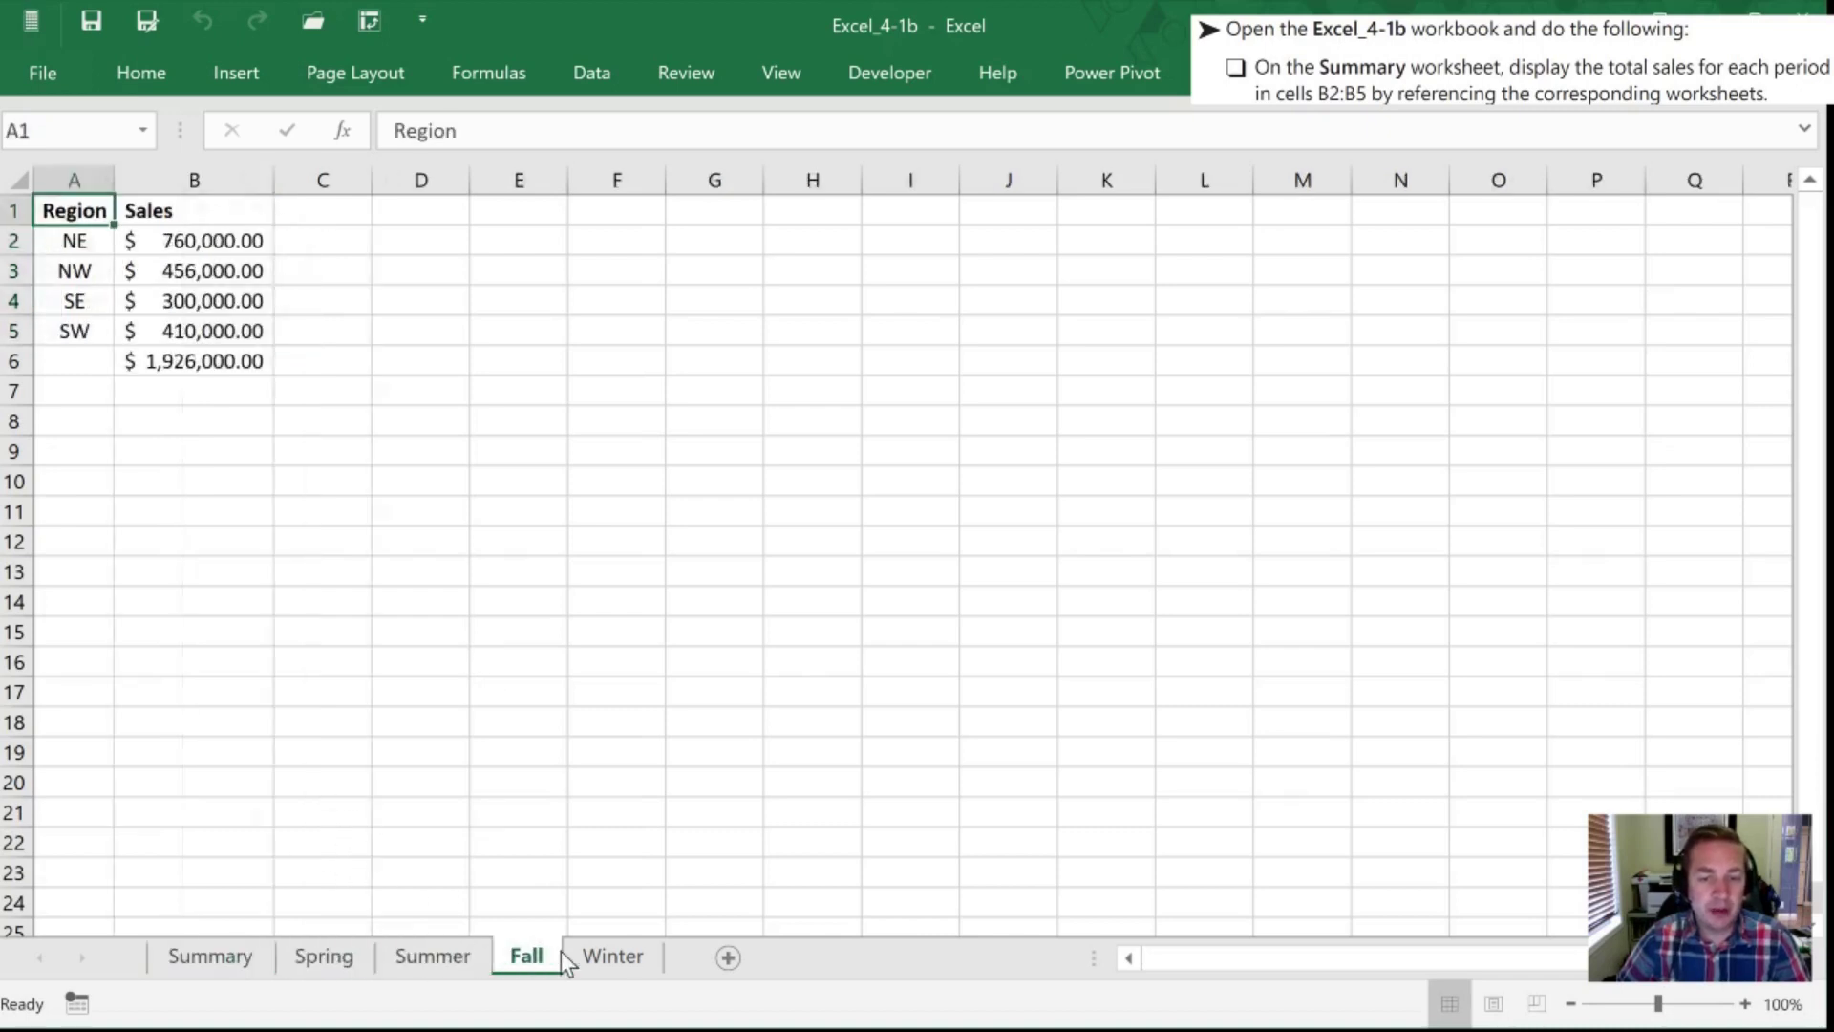
{"action": "left_click", "coordinate": [627, 957]}
{"action": "left_click", "coordinate": [202, 958]}
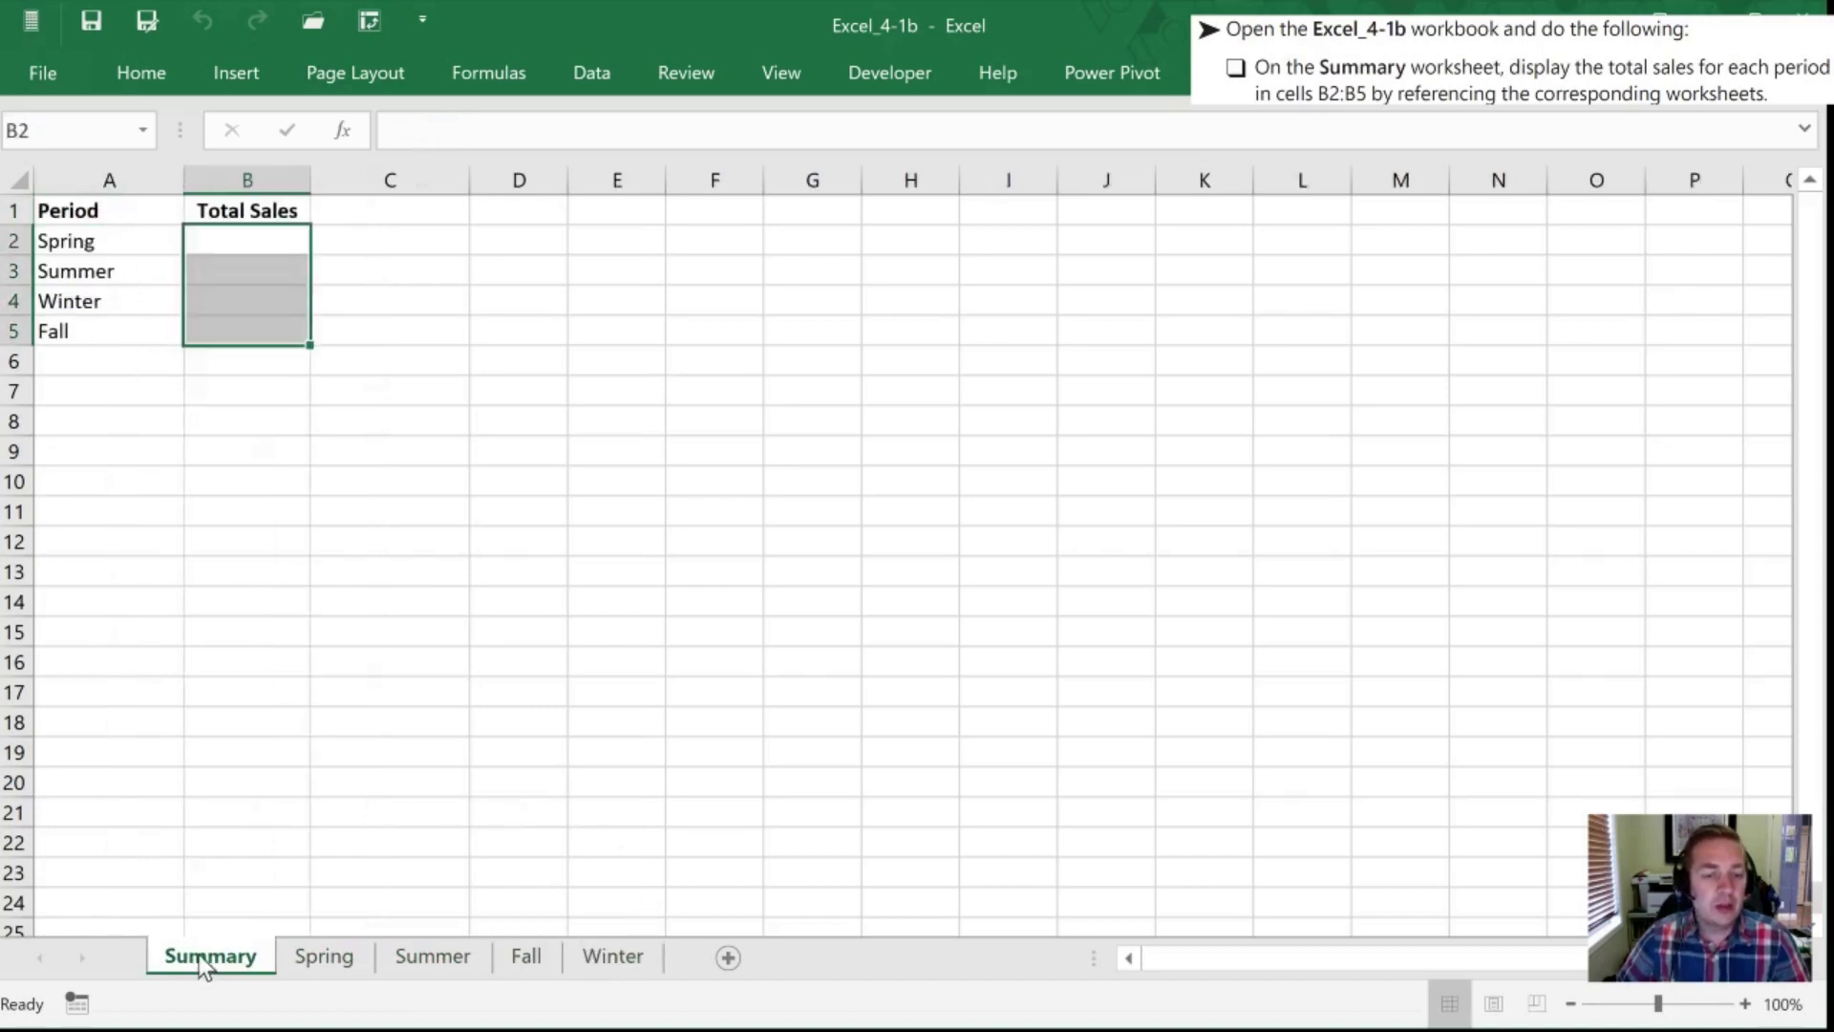
{"action": "left_click", "coordinate": [249, 579]}
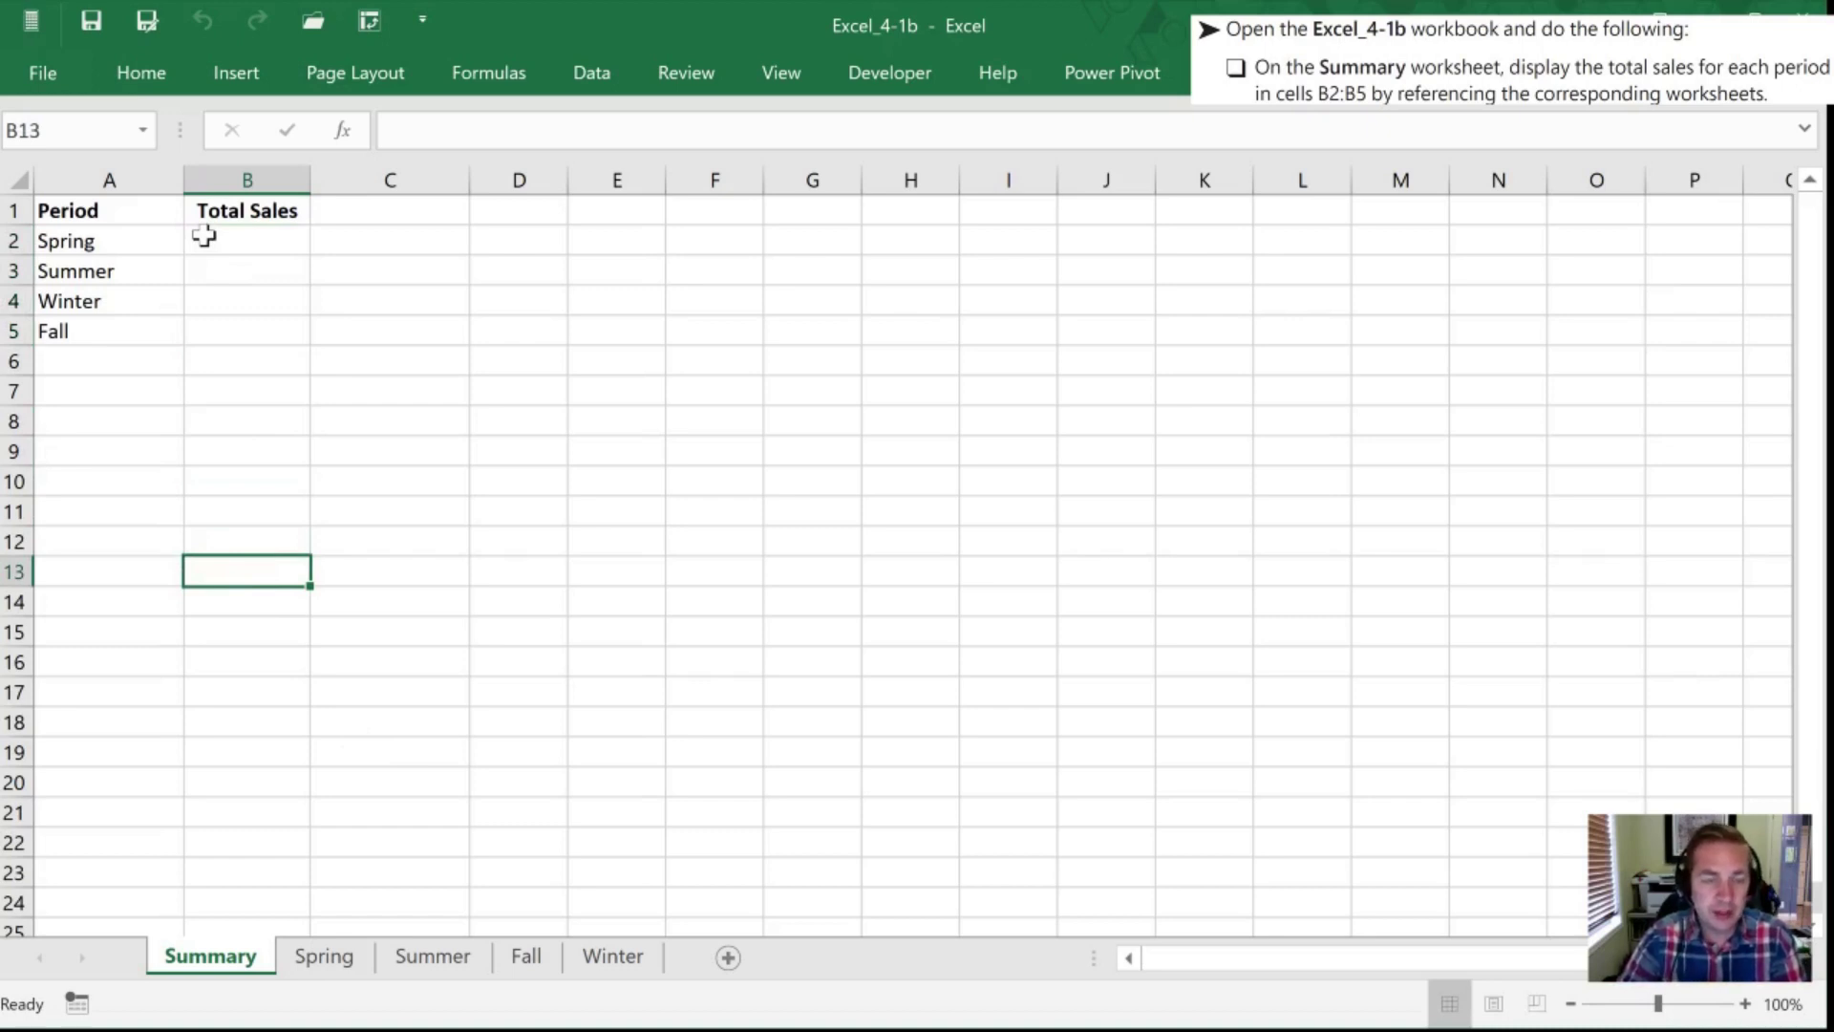
Enter =Spring!B6 in Summary cell B2 so it shows $1,560,000.00
{"action": "left_click", "coordinate": [202, 237]}
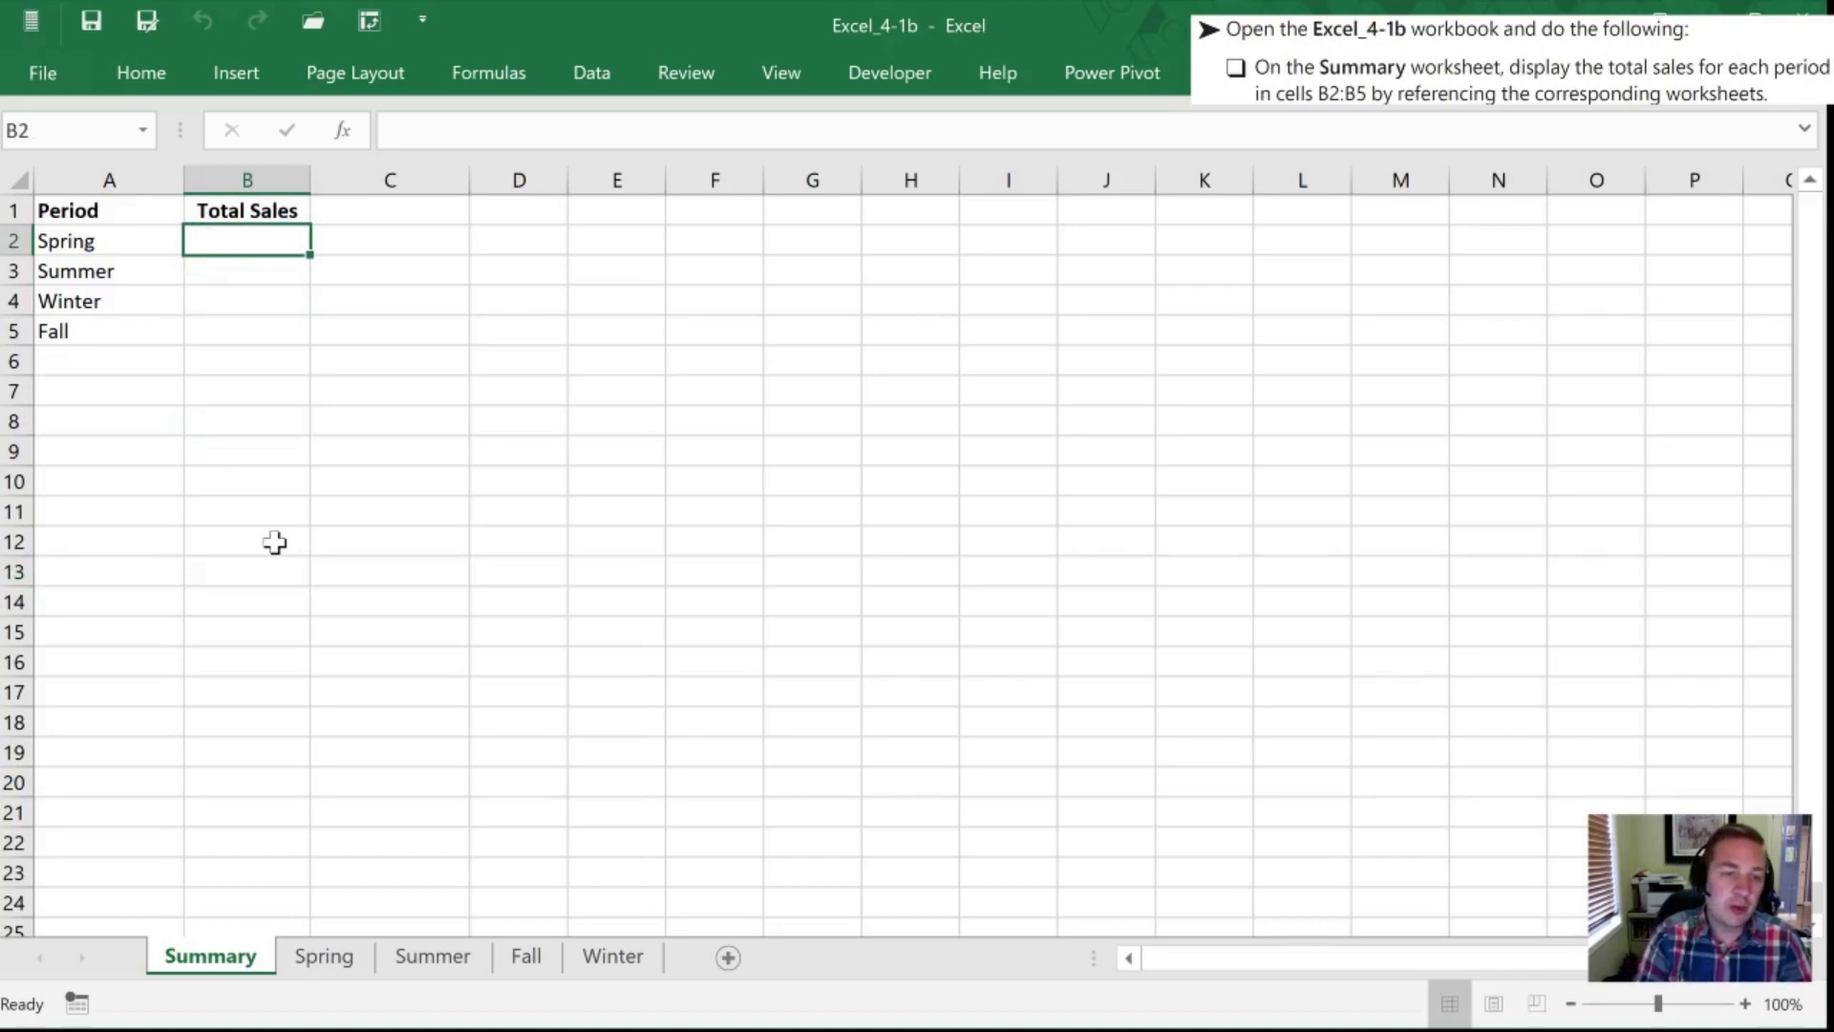
{"action": "type", "text": "="}
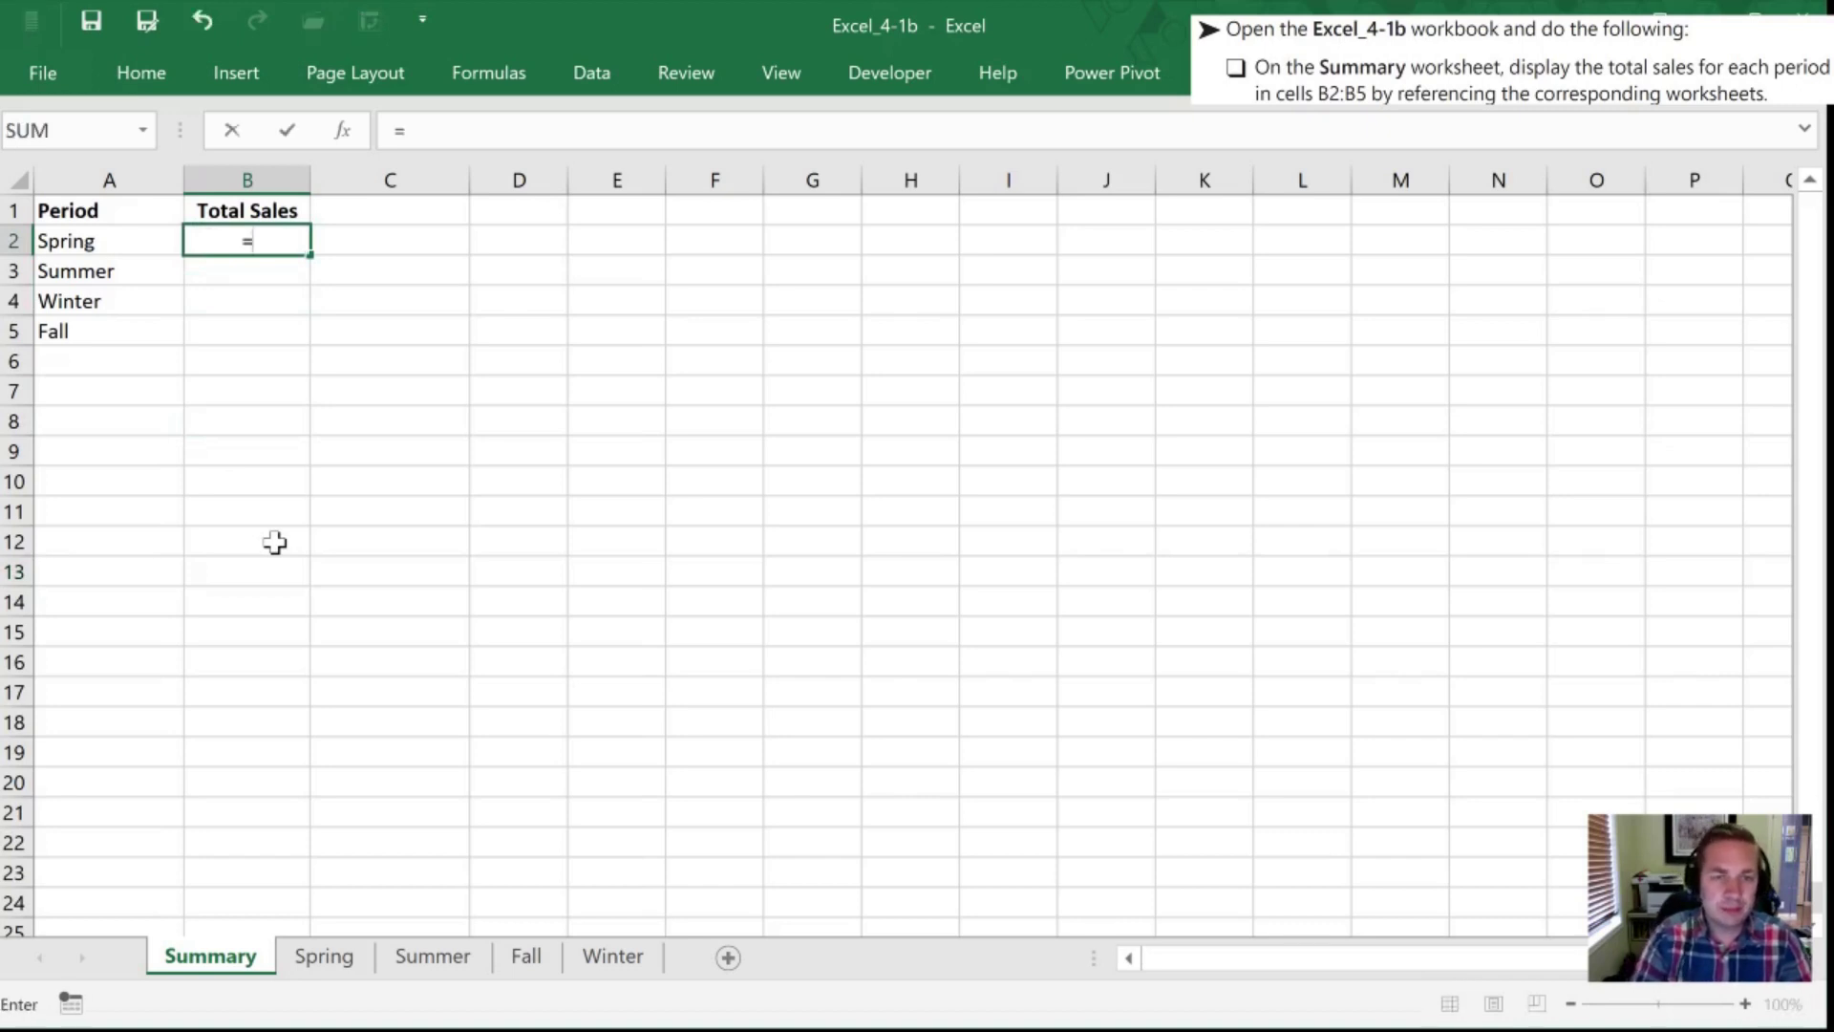
{"action": "left_click", "coordinate": [325, 956]}
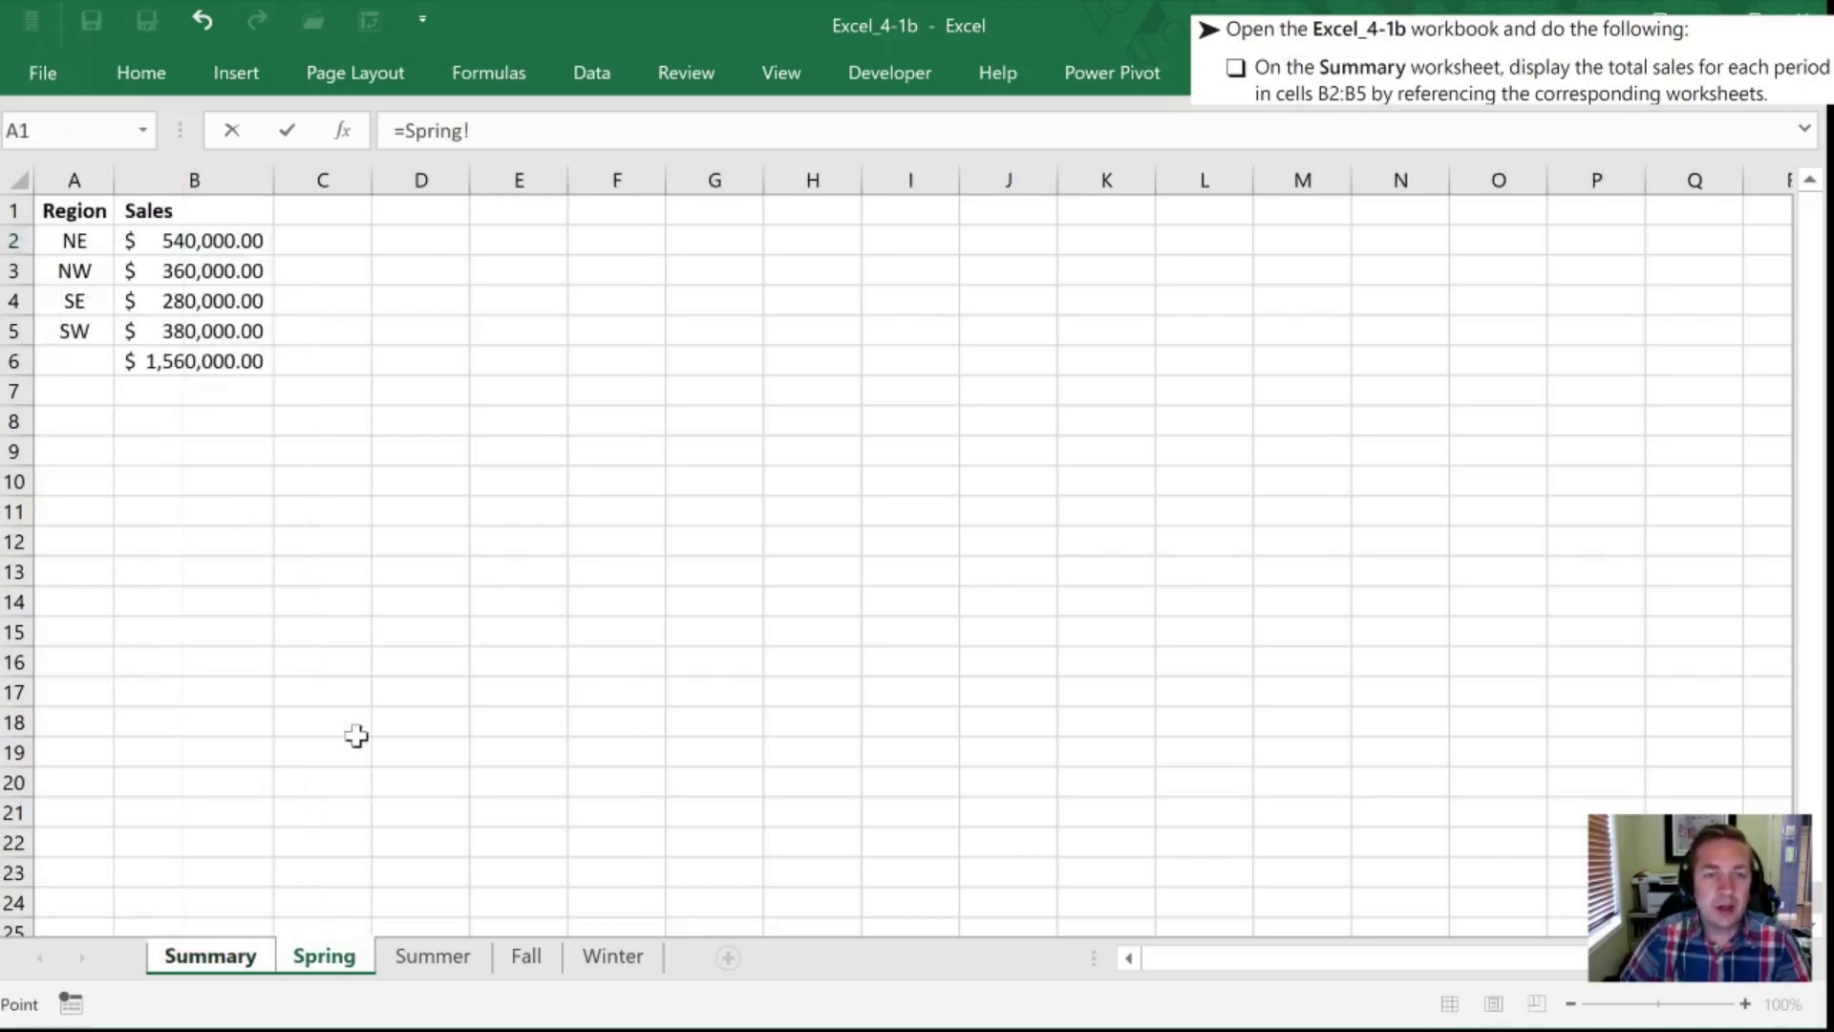
{"action": "left_click", "coordinate": [164, 360]}
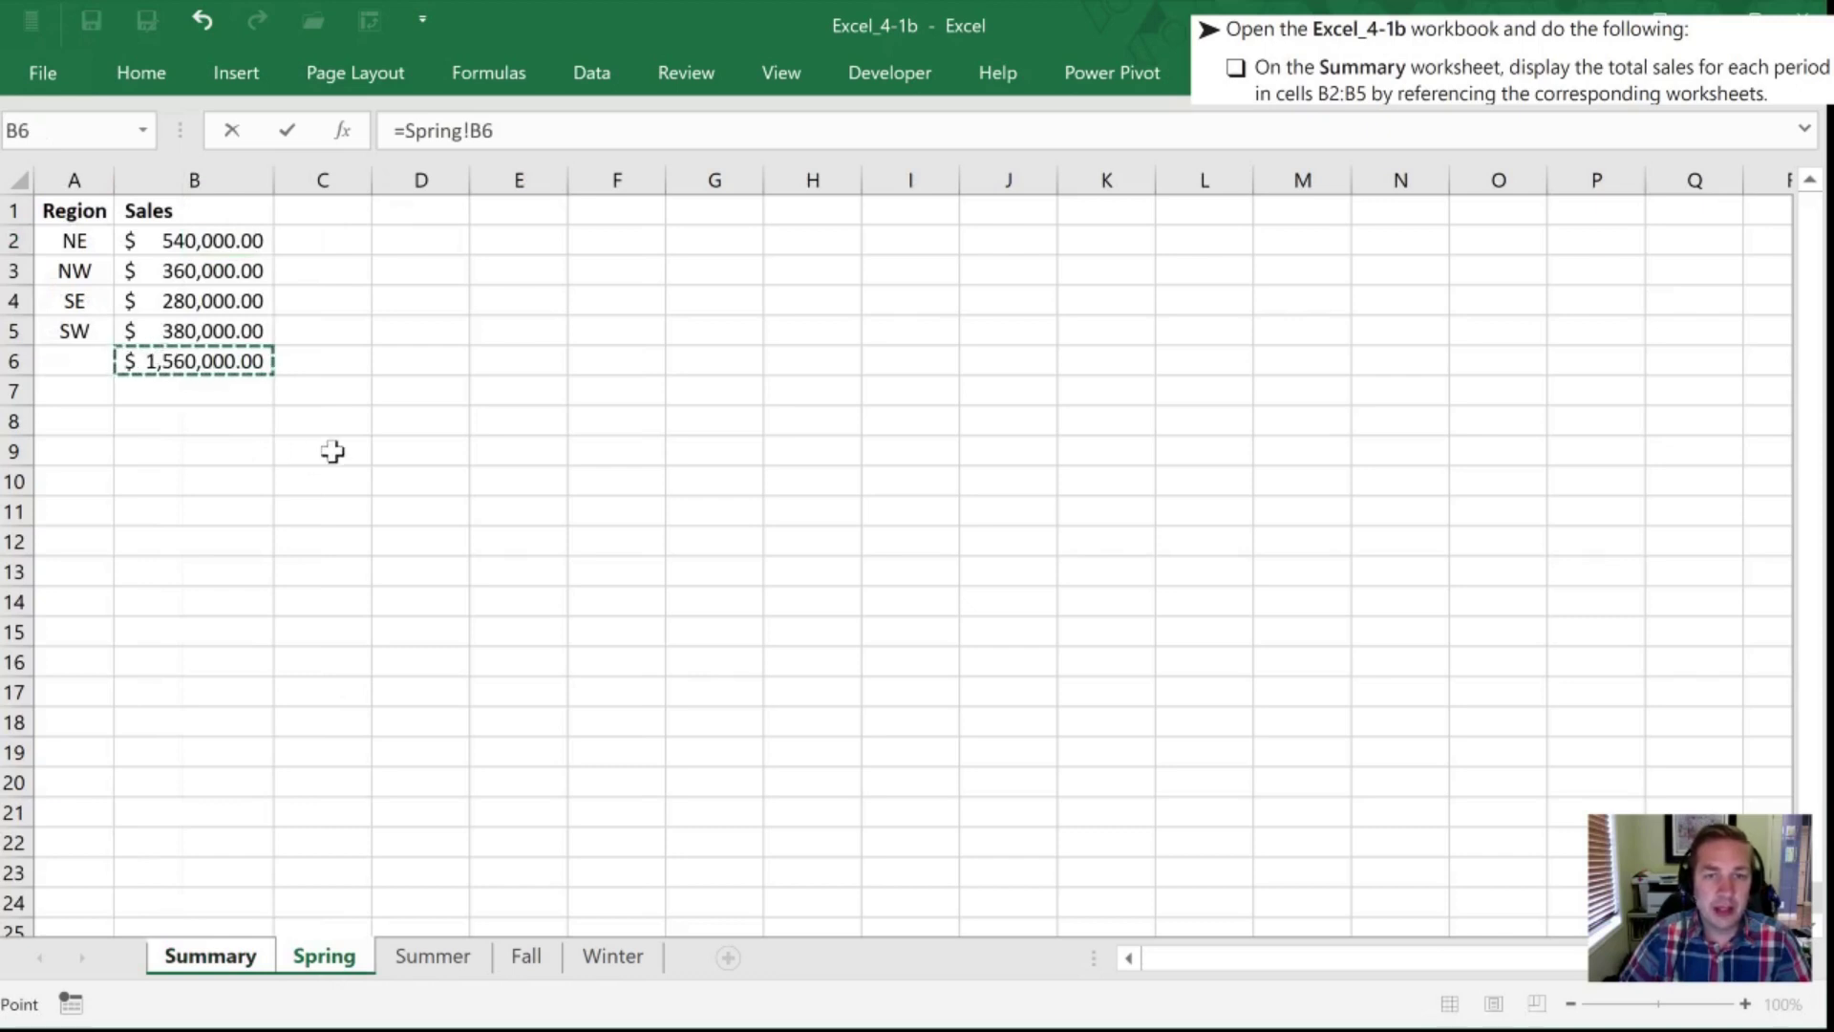
{"action": "key", "text": "Return"}
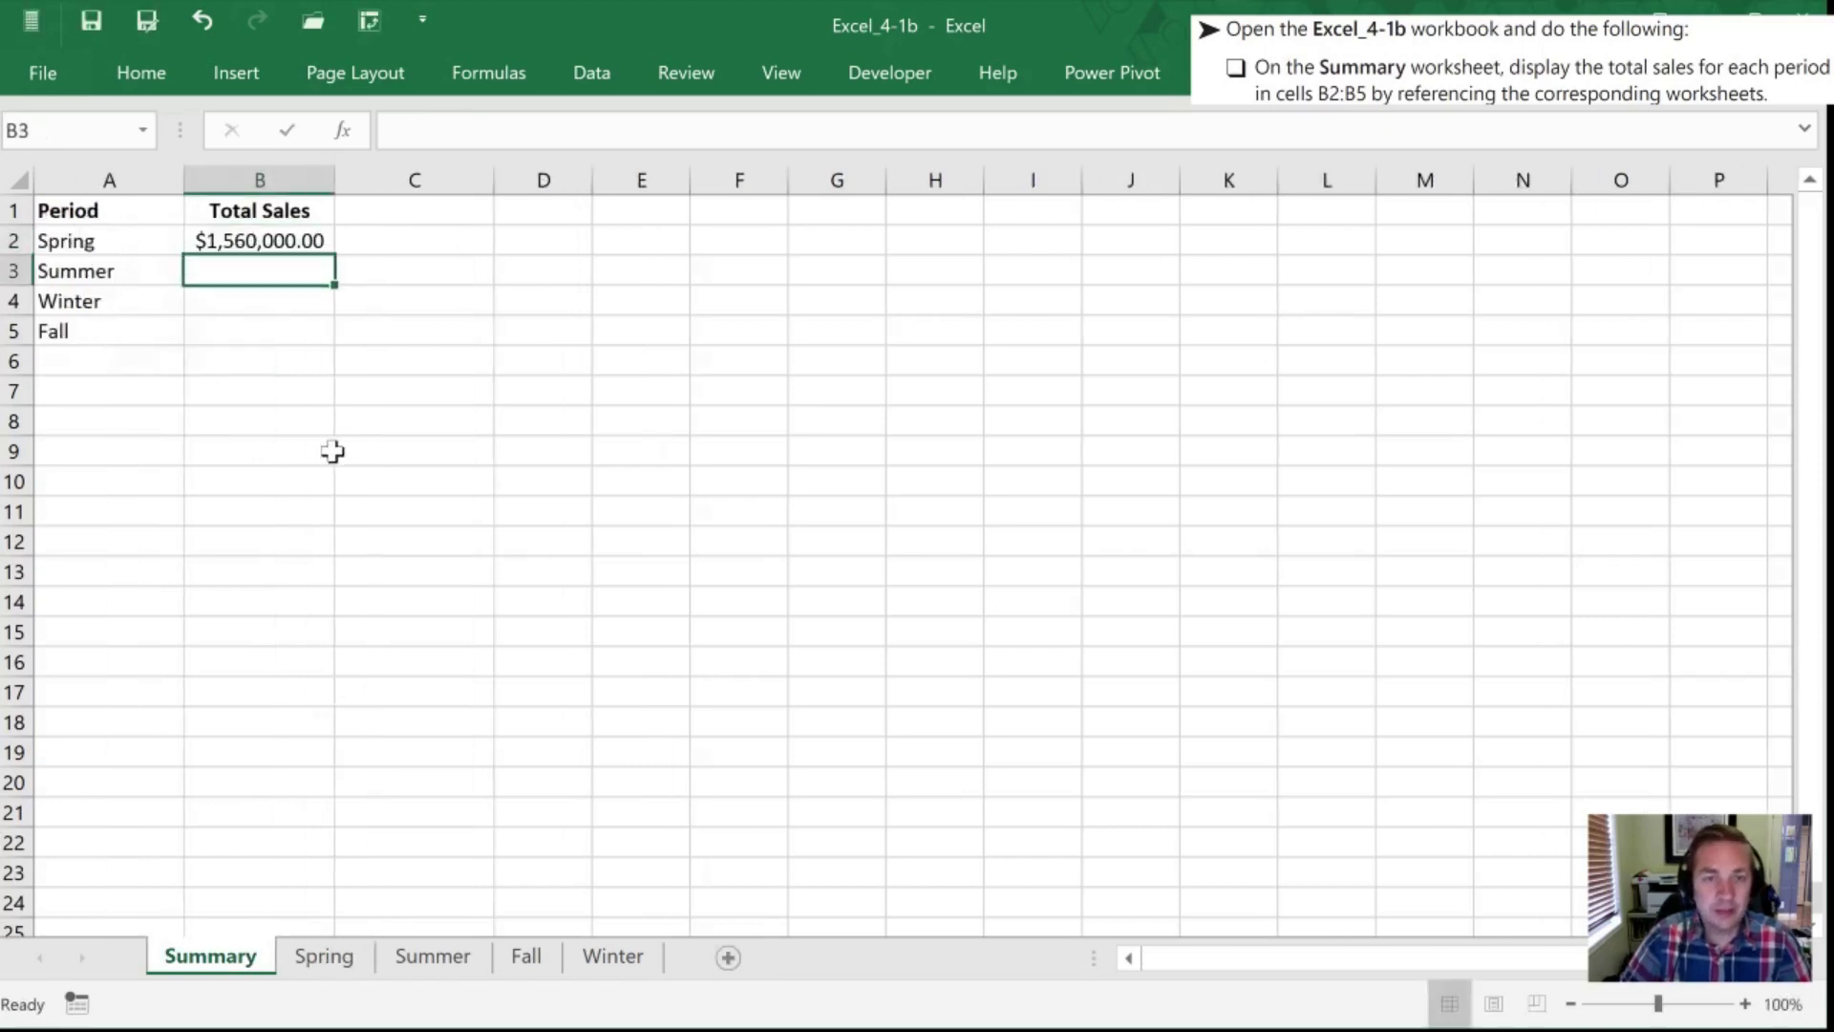
Check B2's formula and the SUM formula behind the Spring sheet's B6 total
{"action": "left_click", "coordinate": [221, 247]}
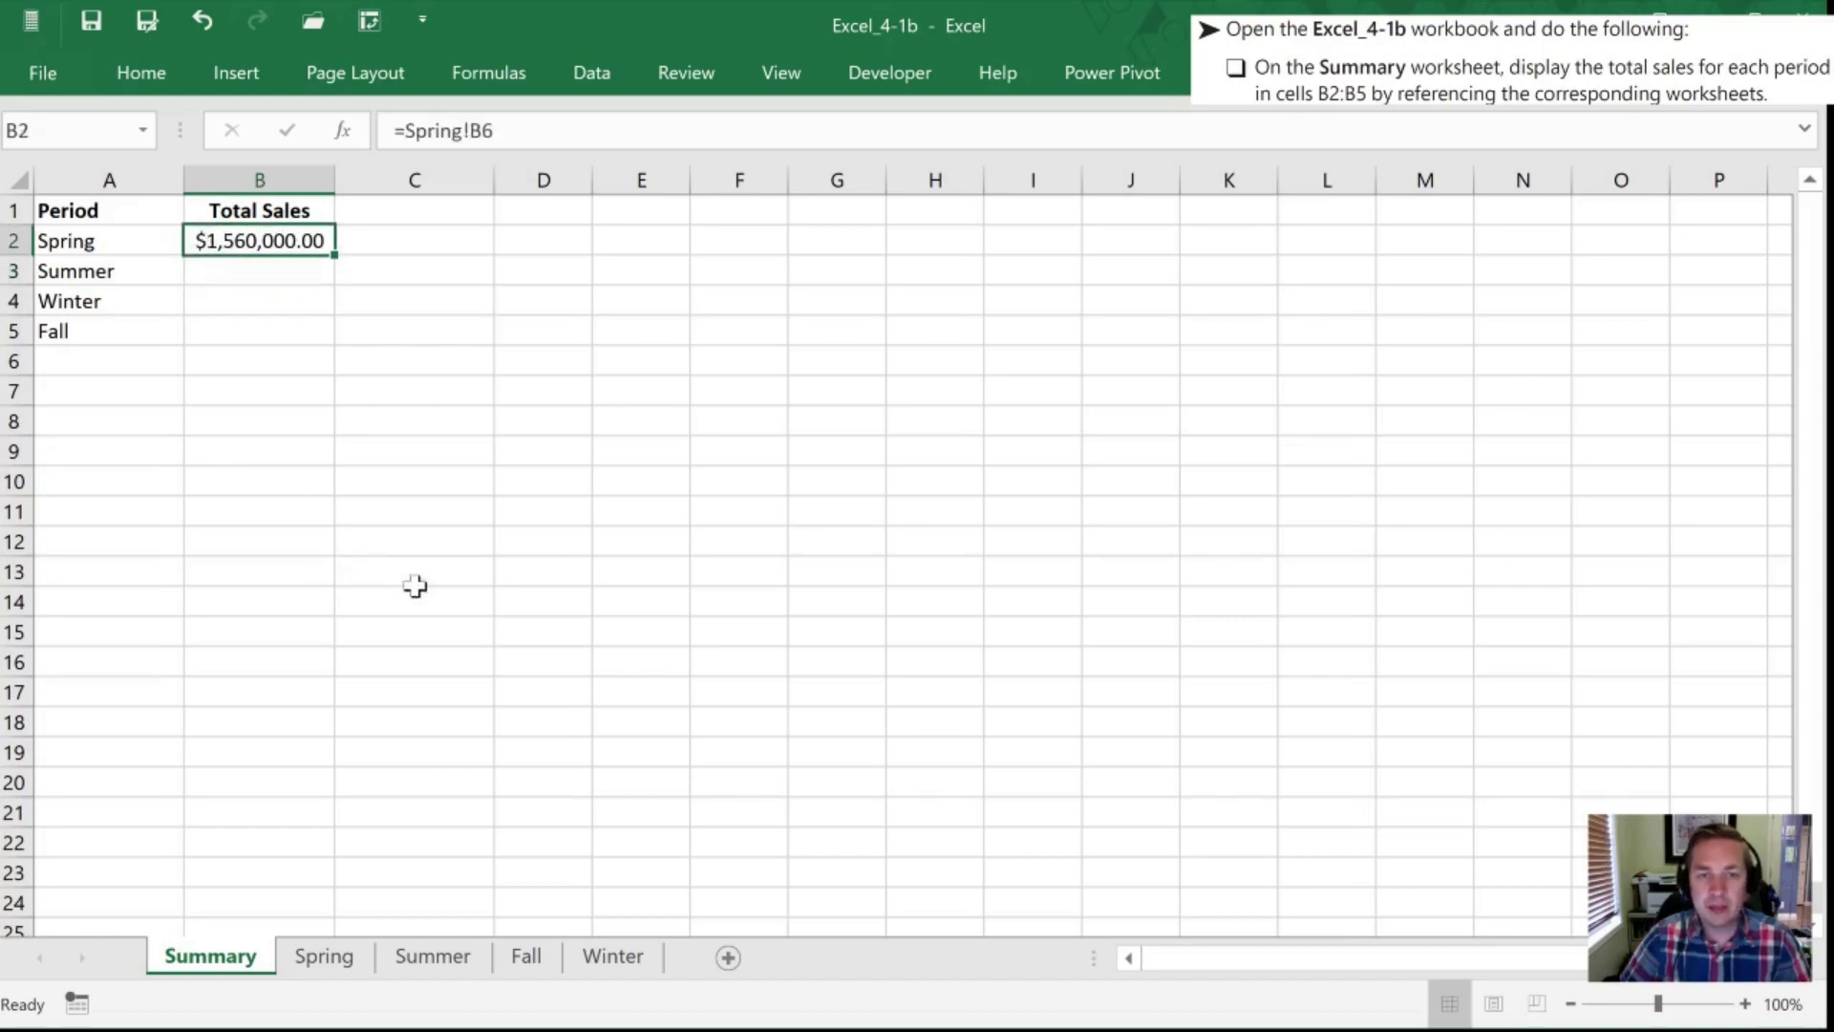
{"action": "left_click", "coordinate": [342, 960]}
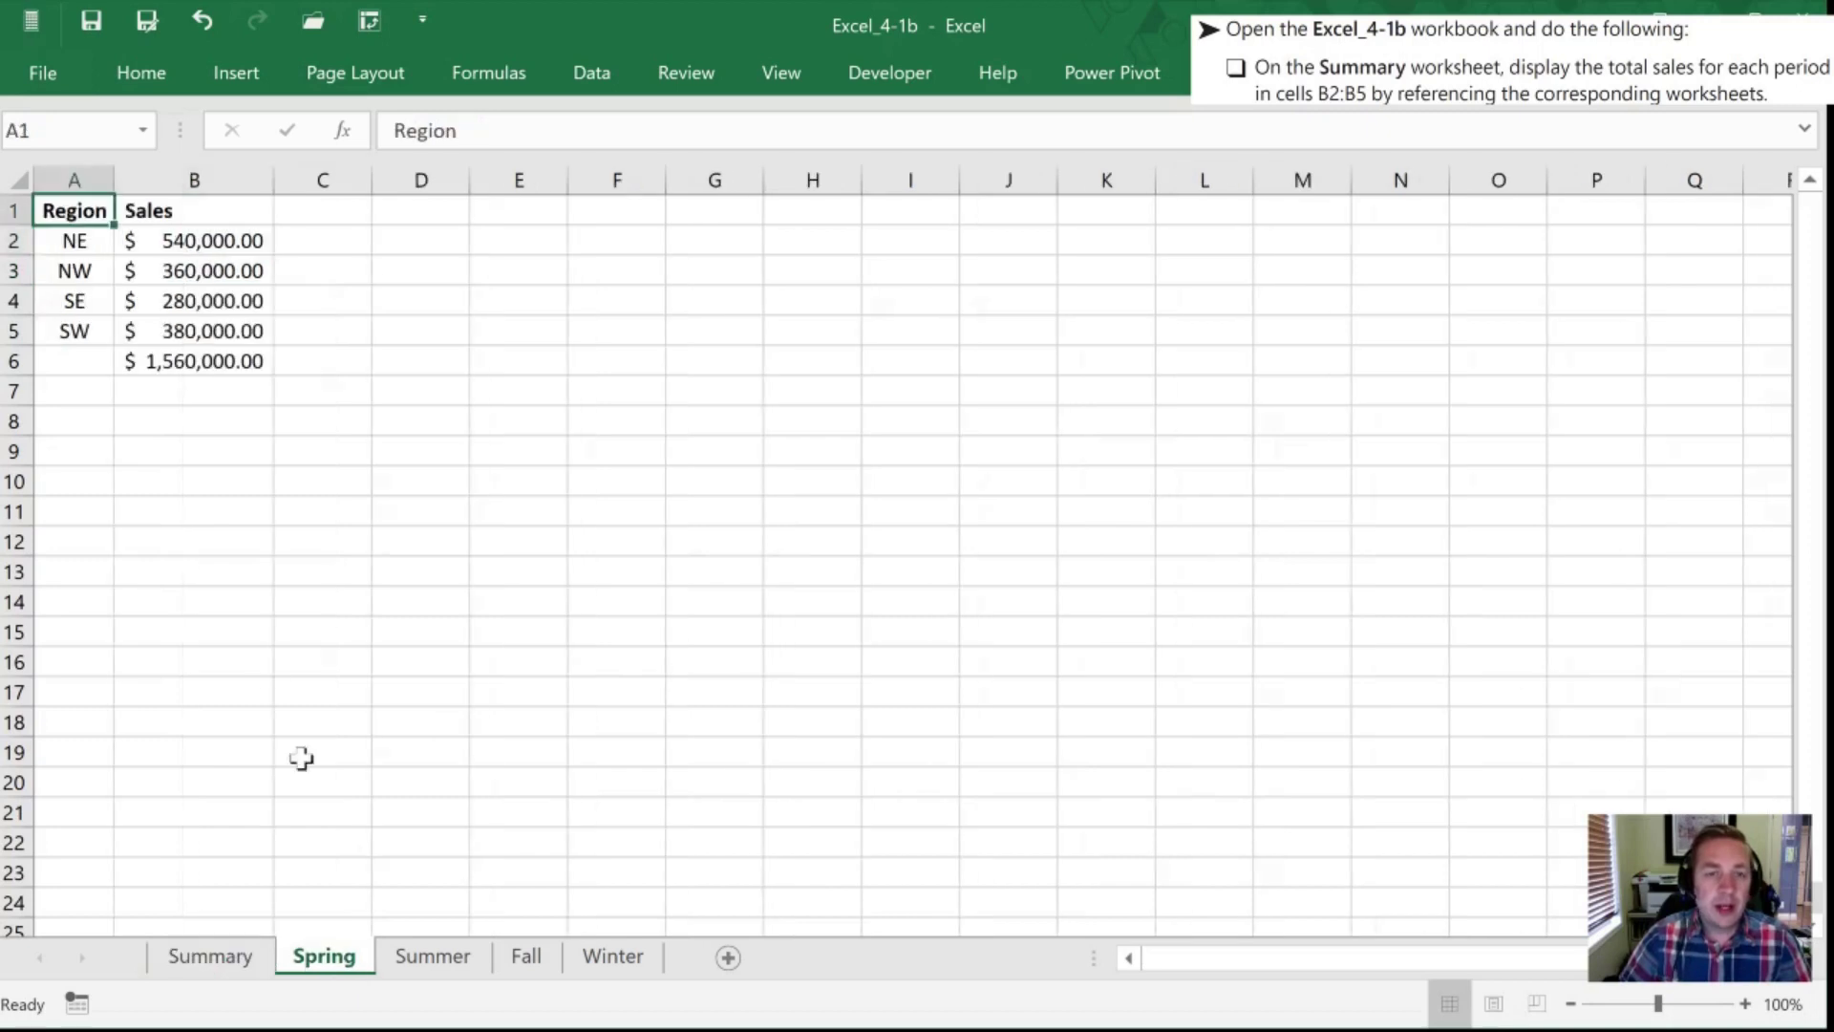
{"action": "left_click", "coordinate": [194, 365]}
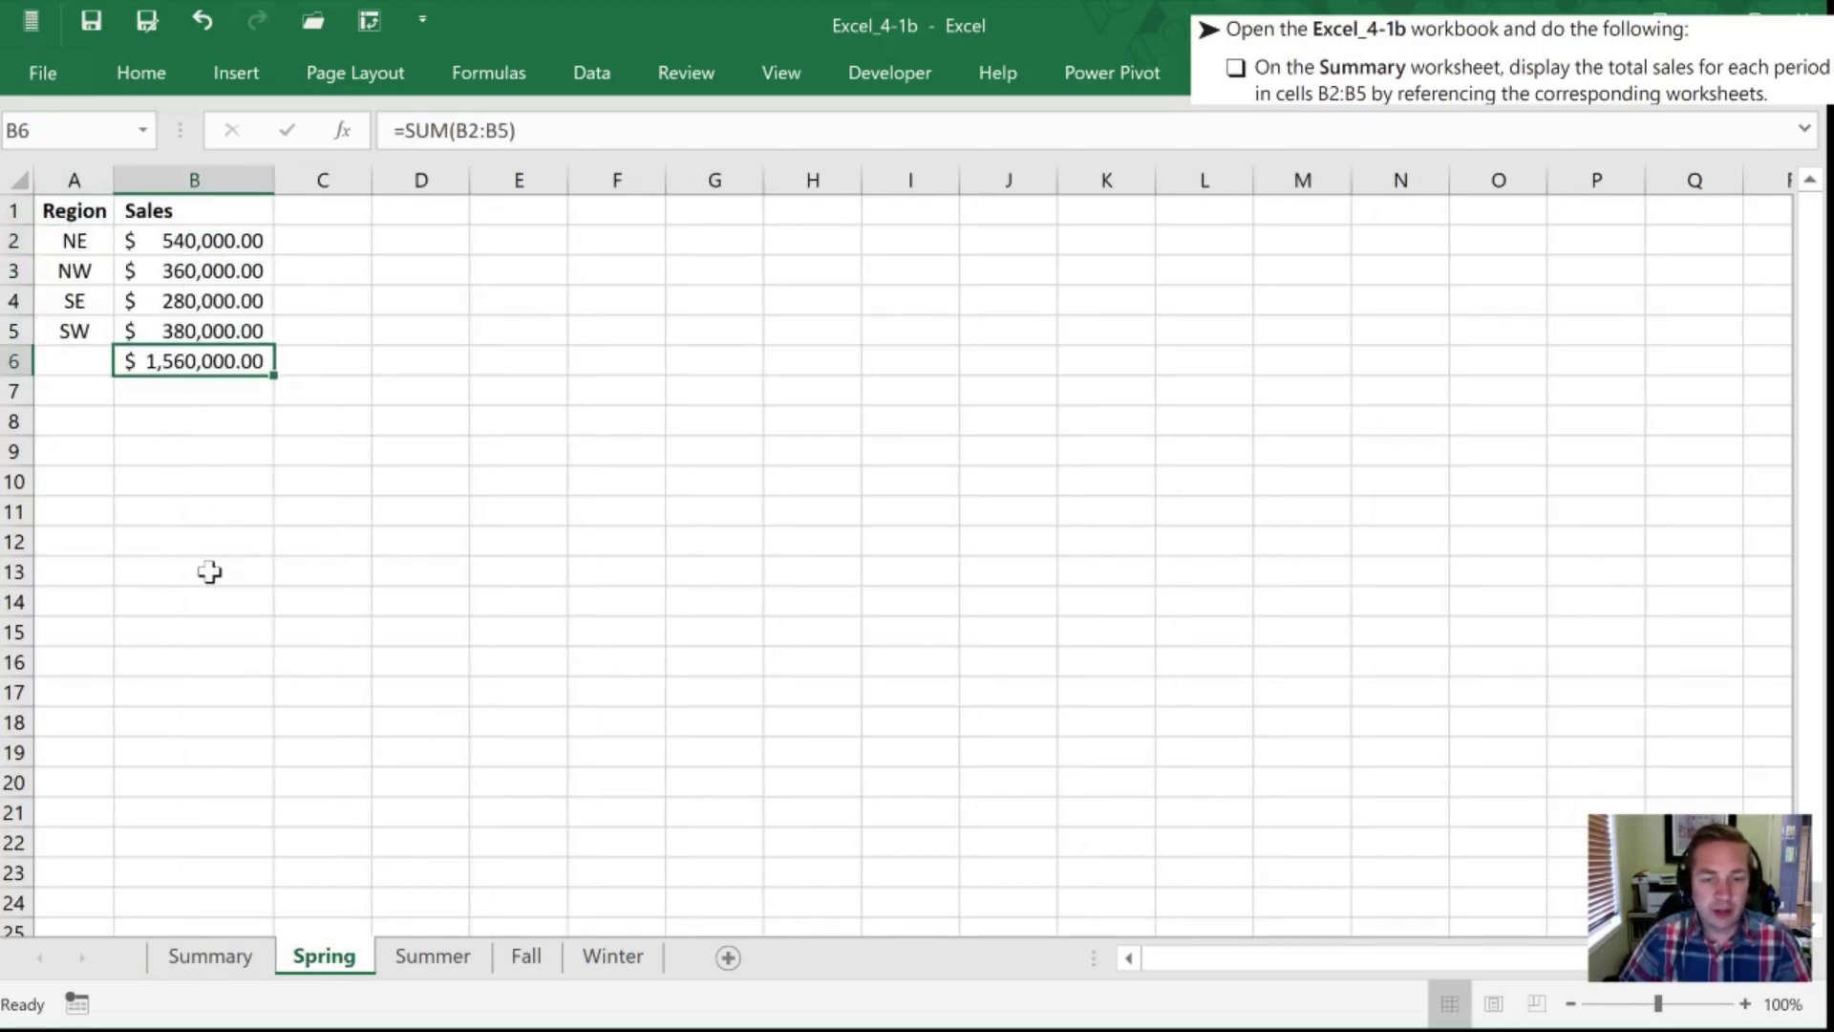
Reference the Summer sheet's B6 total in Summary cell B3 using keyboard sheet navigation
{"action": "left_click", "coordinate": [213, 967]}
{"action": "left_click", "coordinate": [253, 421]}
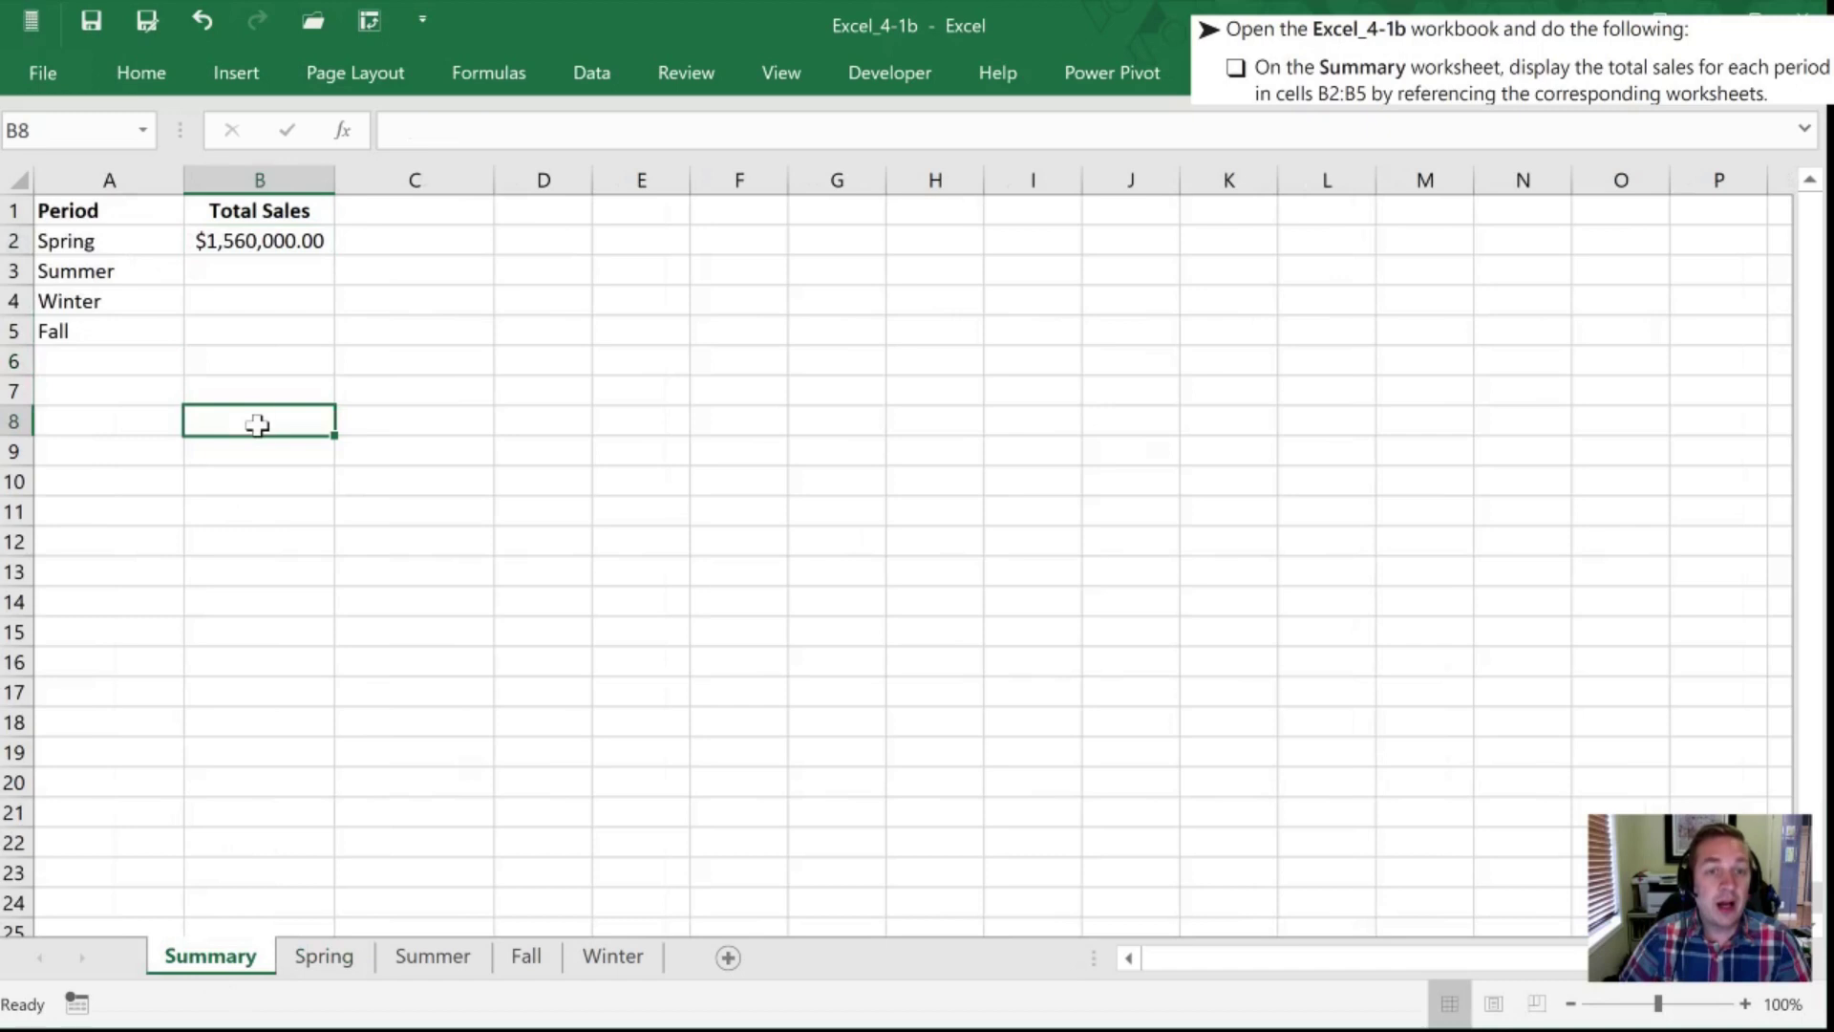
{"action": "left_click", "coordinate": [246, 270]}
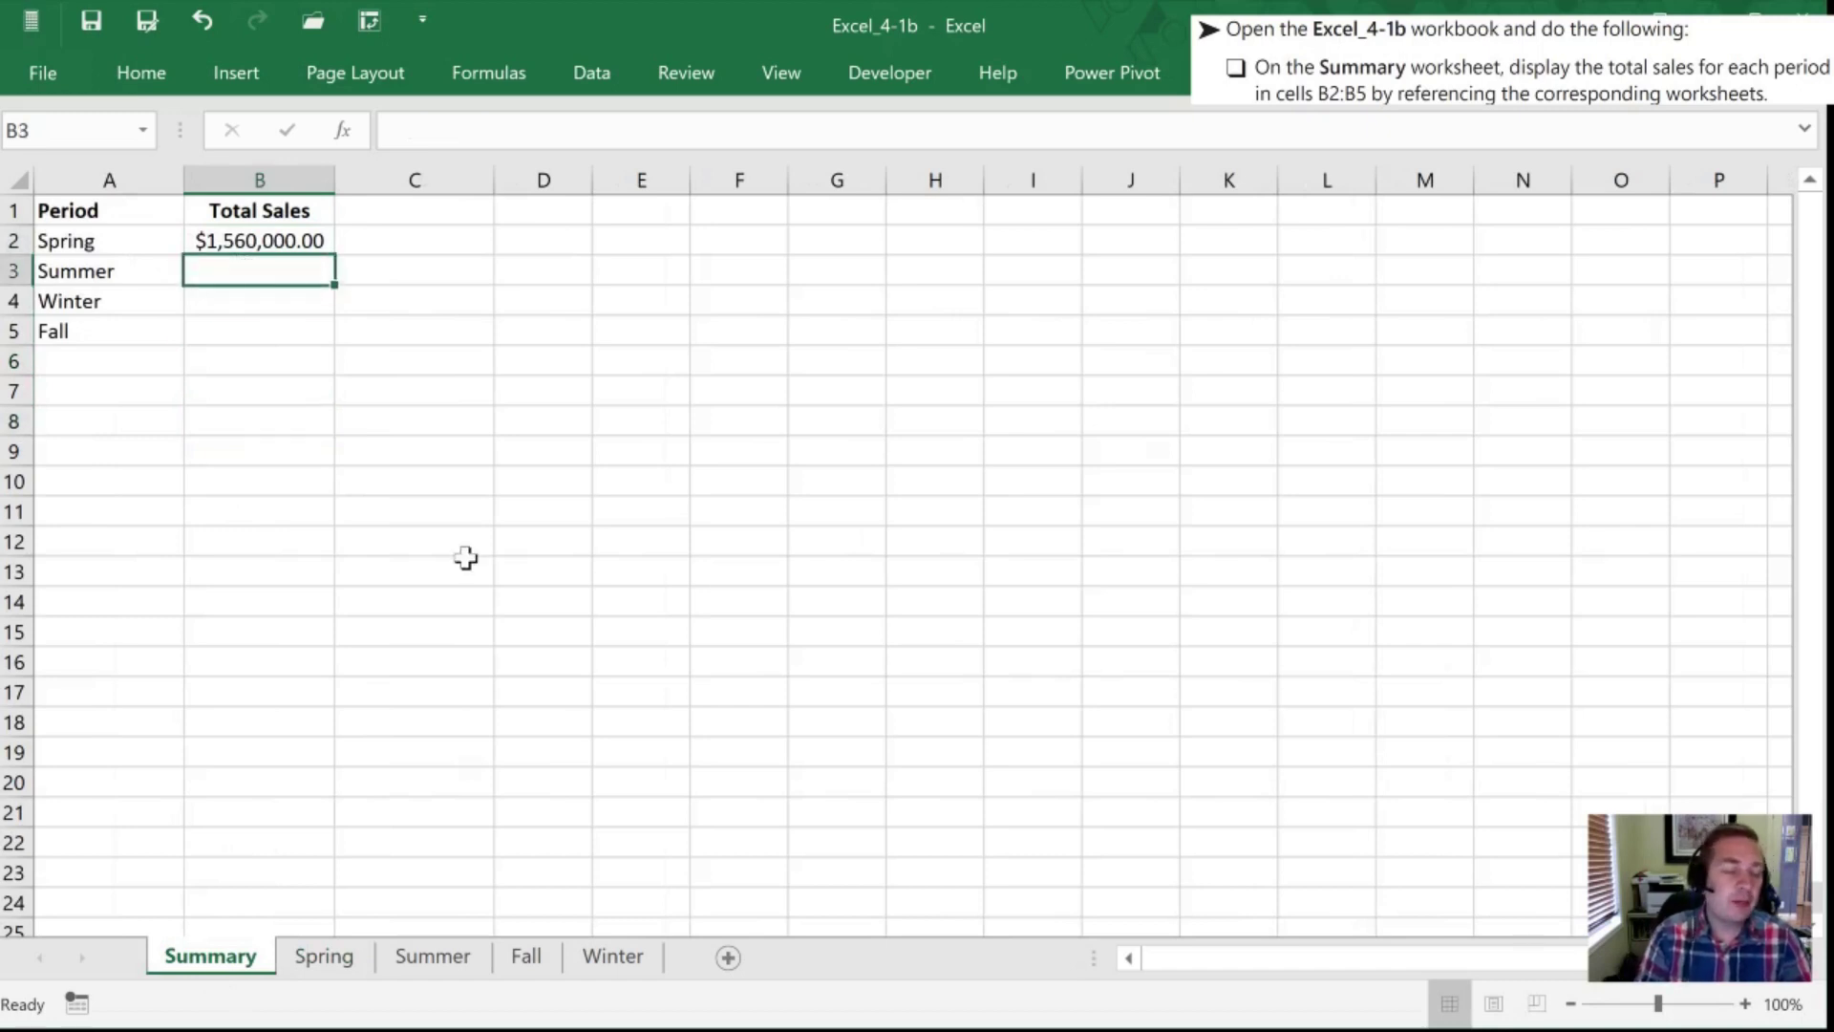
{"action": "type", "text": "="}
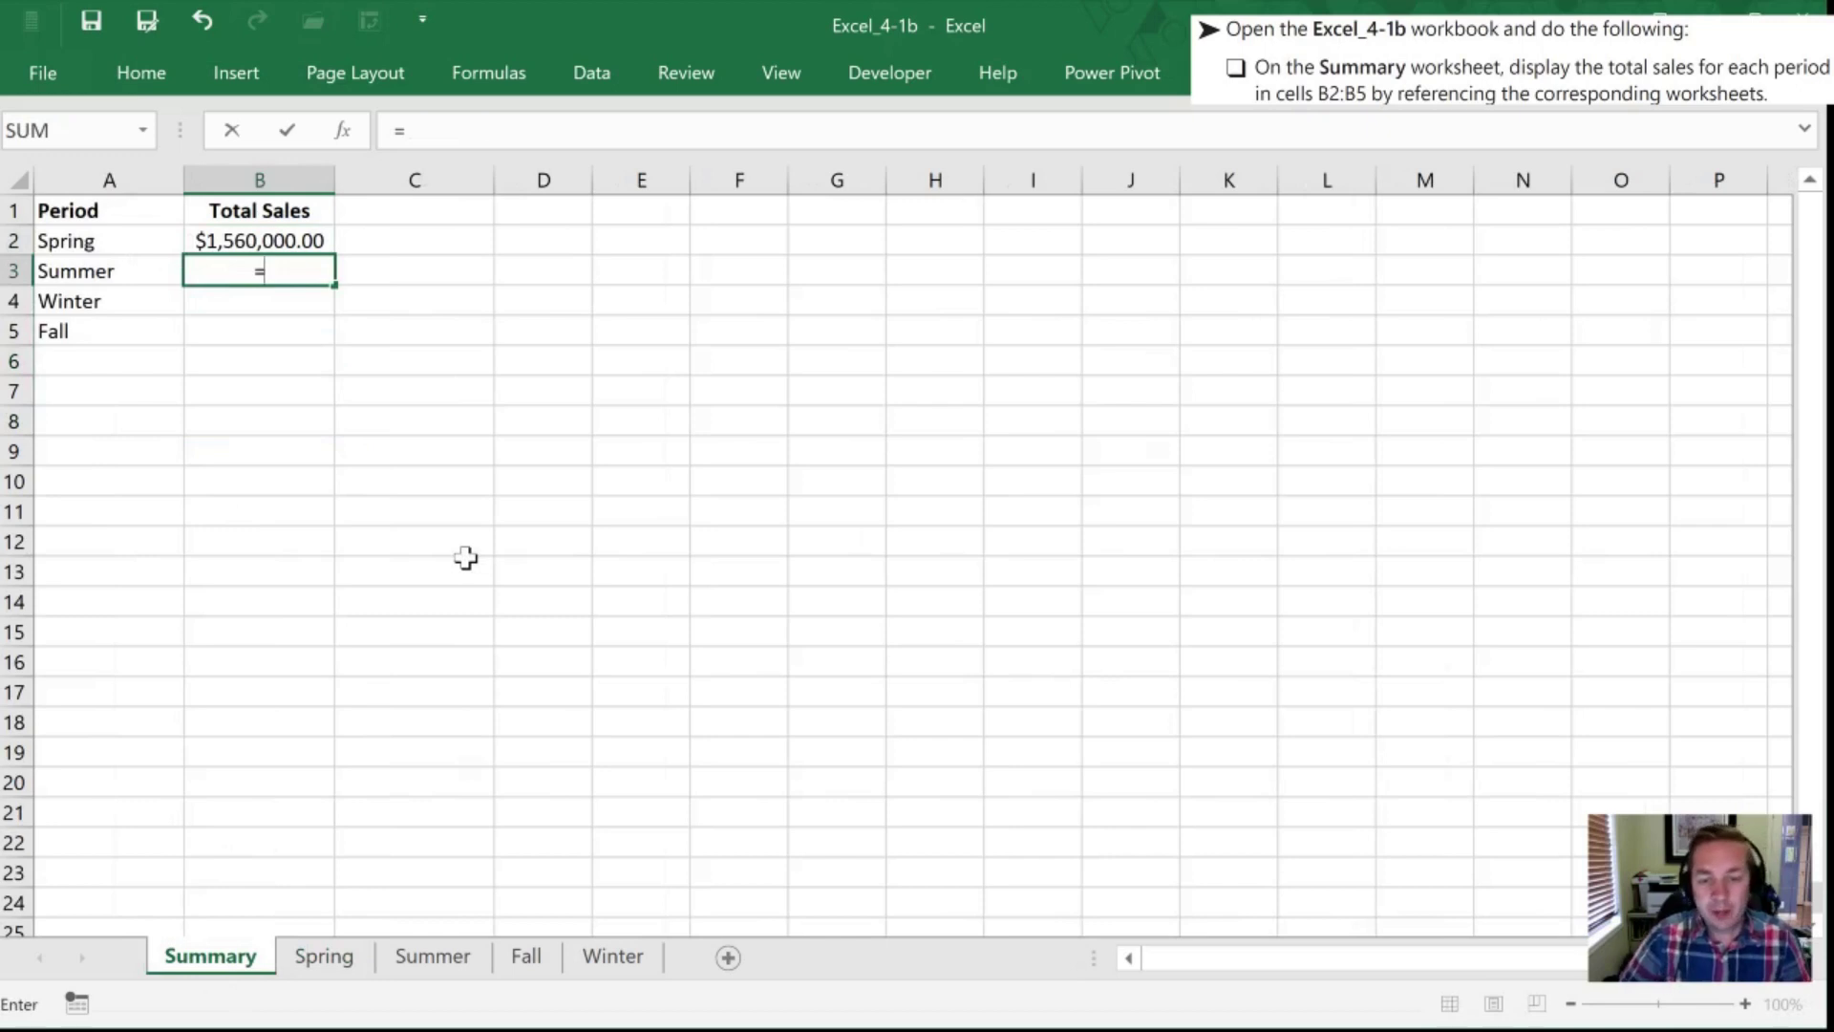
{"action": "key", "text": "ctrl+Next"}
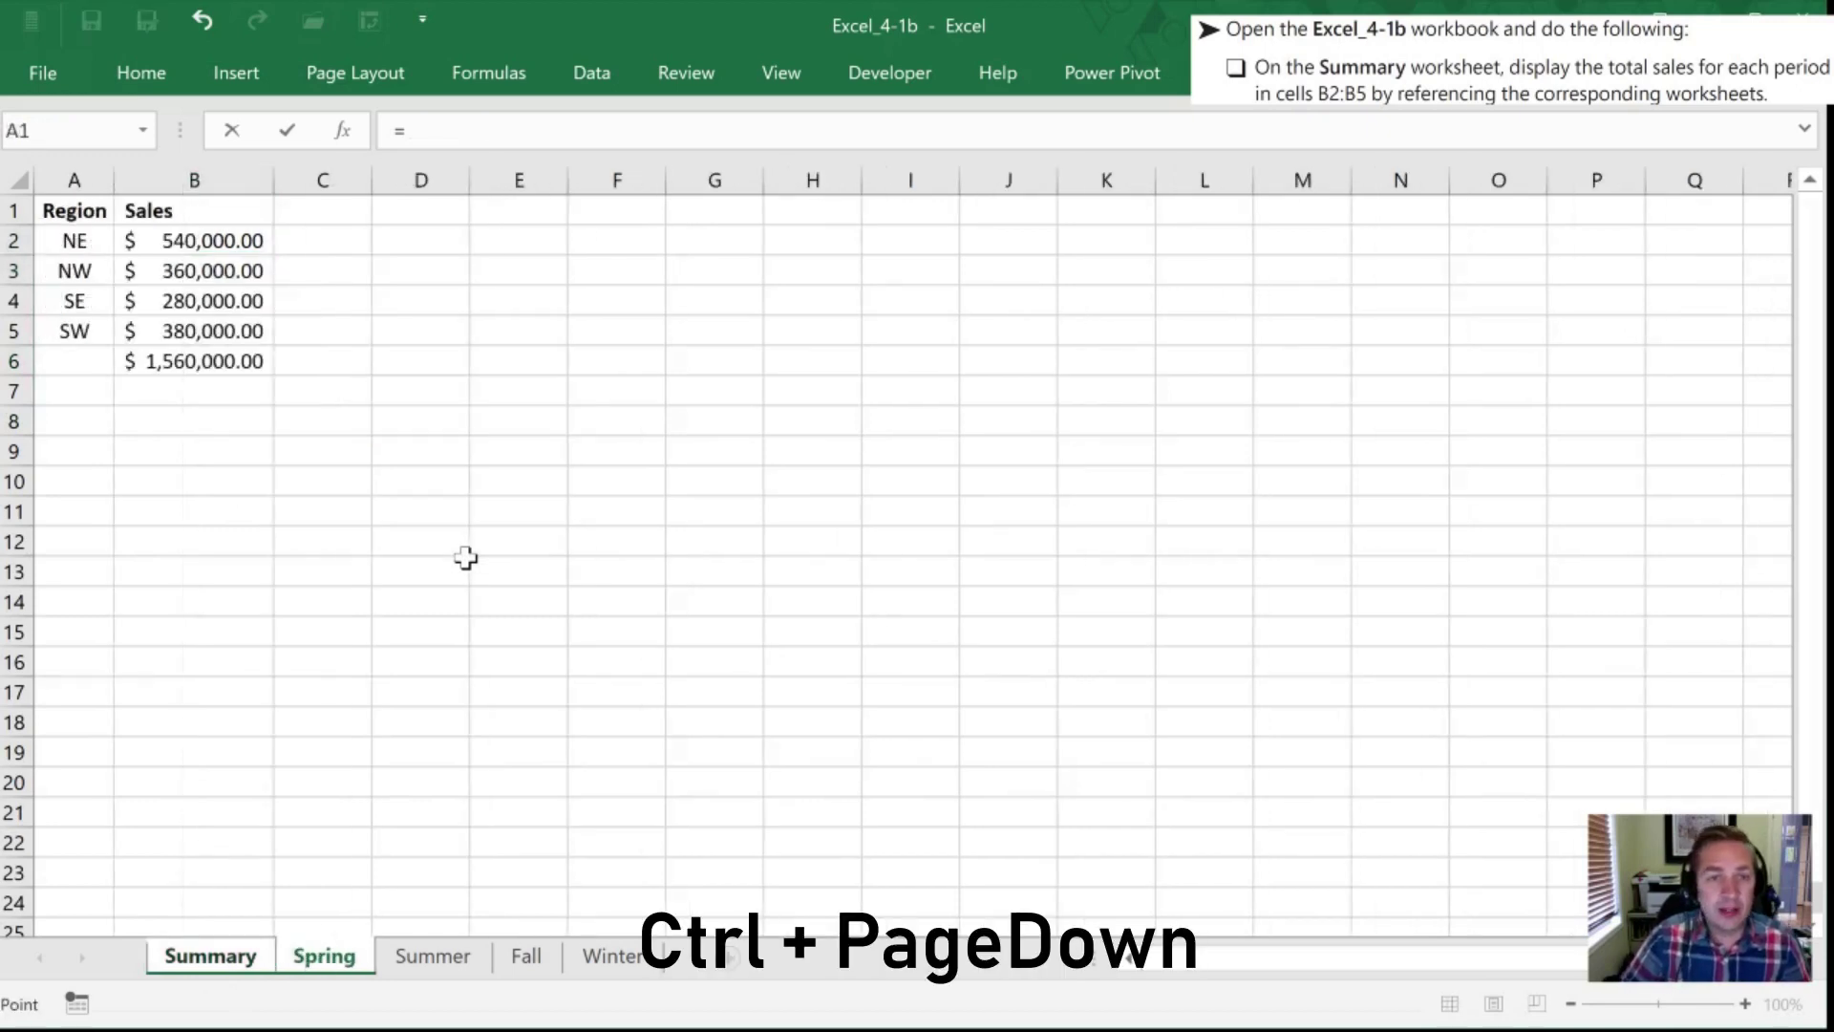
{"action": "key", "text": "ctrl+Next"}
{"action": "key", "text": "Down"}
{"action": "key", "text": "Down"}
{"action": "key", "text": "Down"}
{"action": "key", "text": "Down"}
{"action": "key", "text": "Down"}
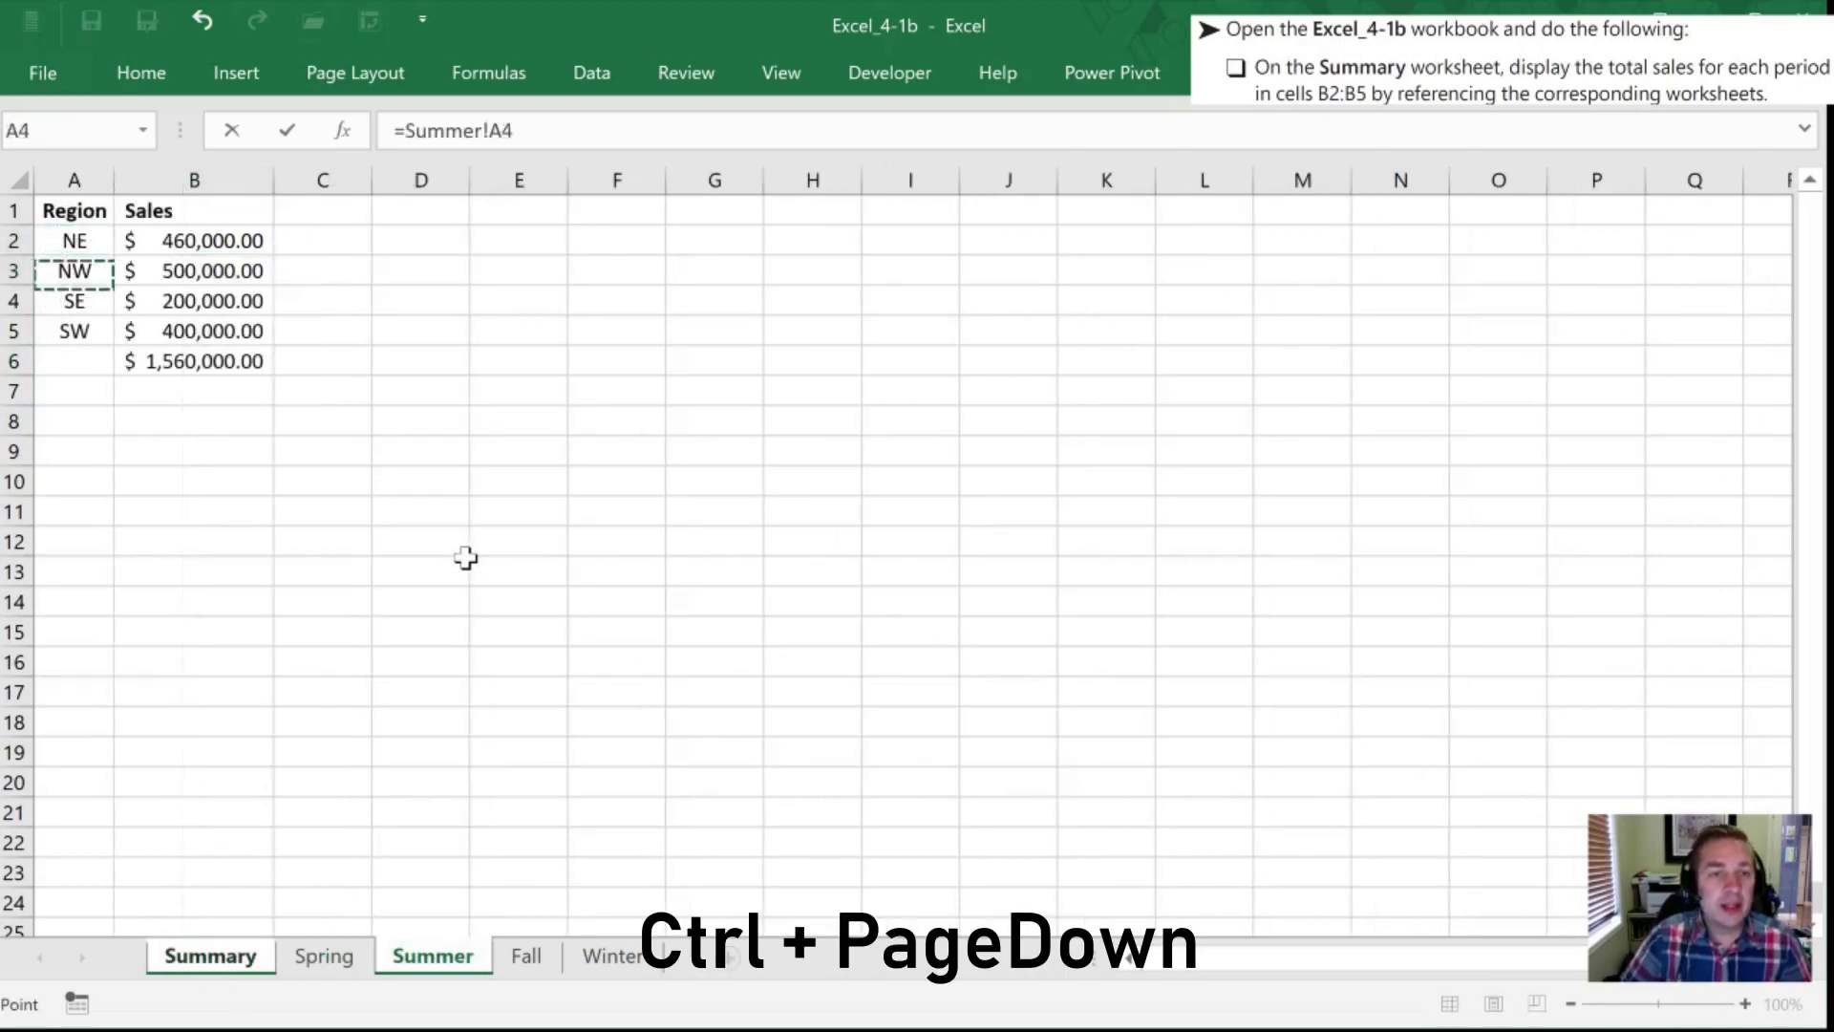
{"action": "key", "text": "Right"}
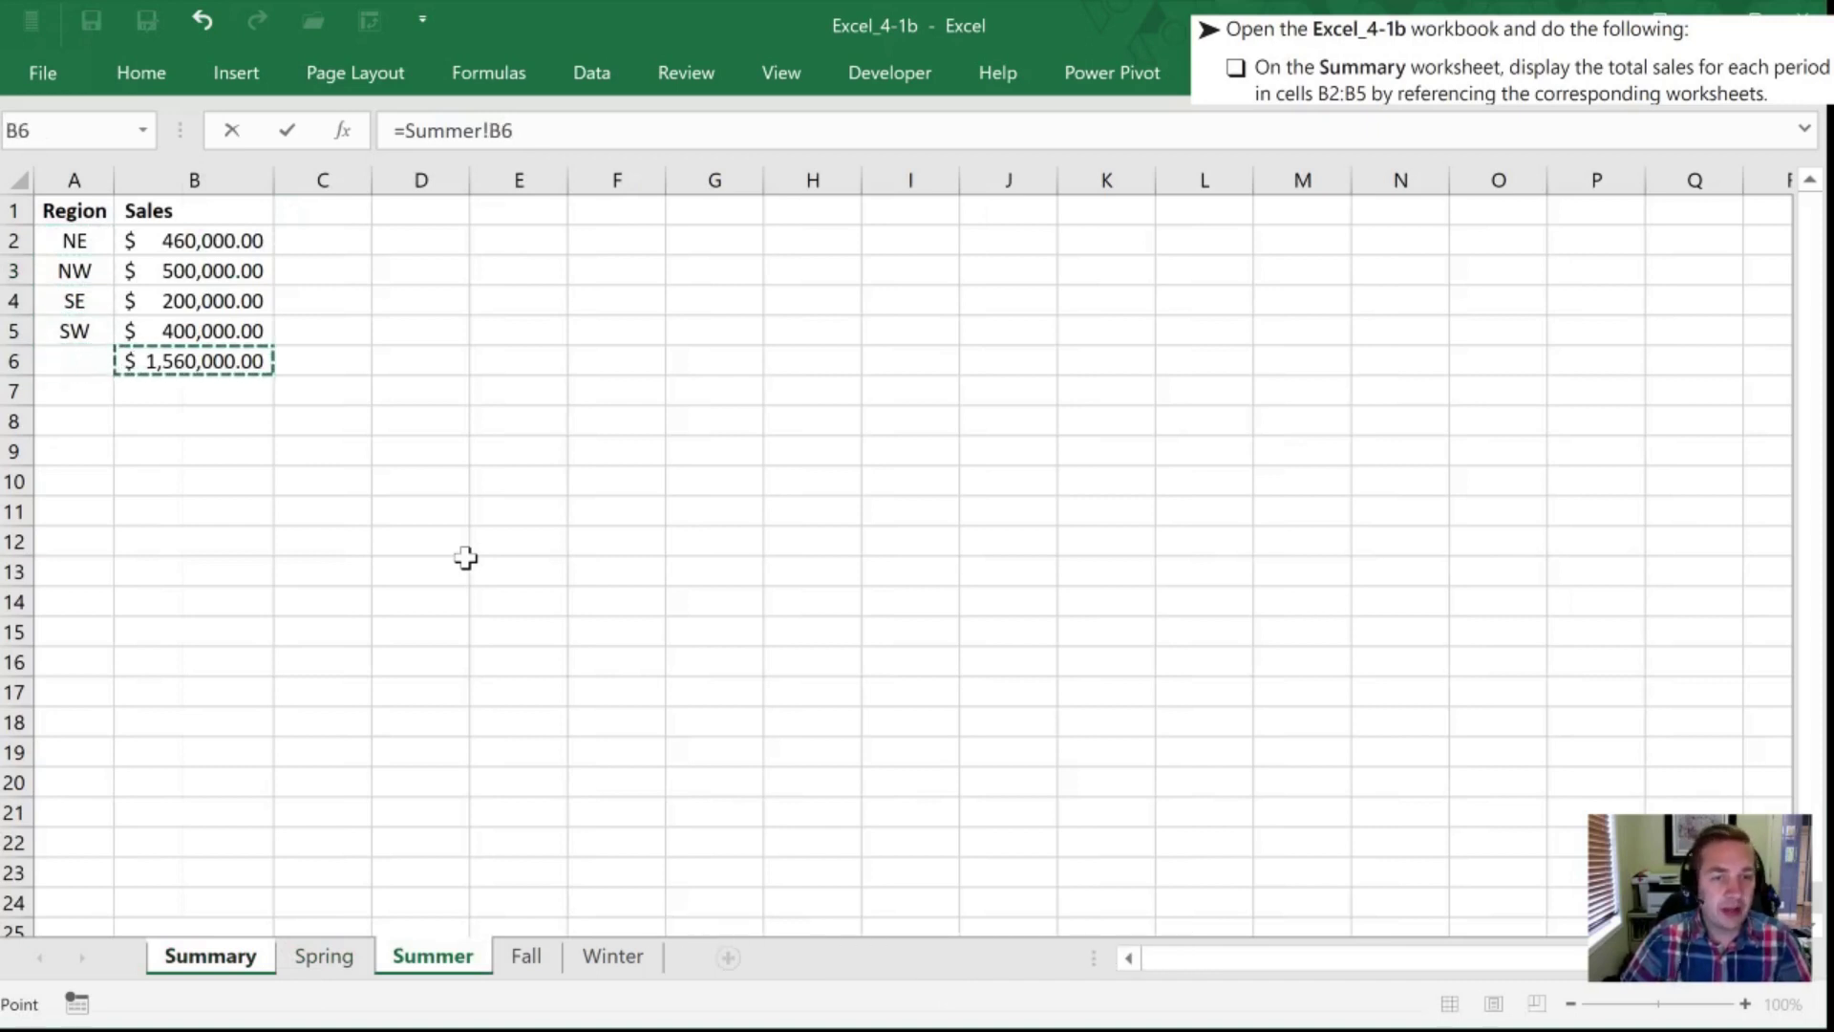
{"action": "key", "text": "Return"}
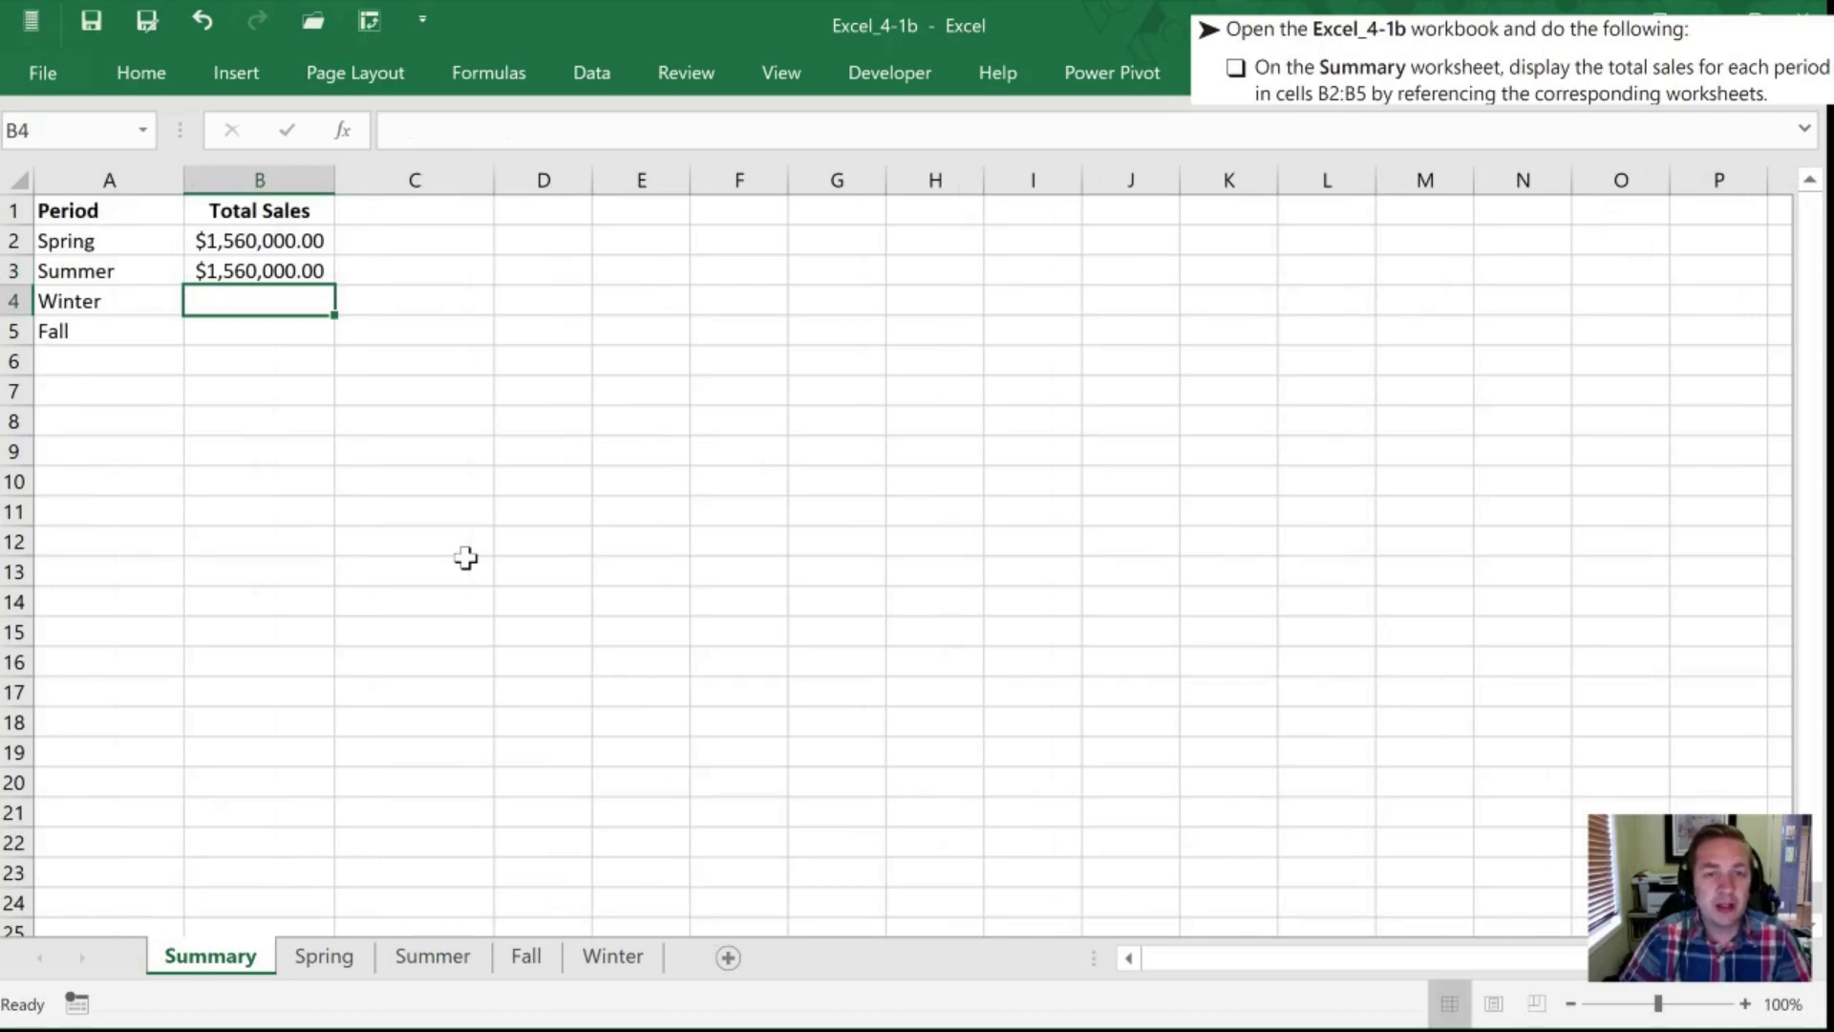
{"action": "left_click", "coordinate": [261, 271]}
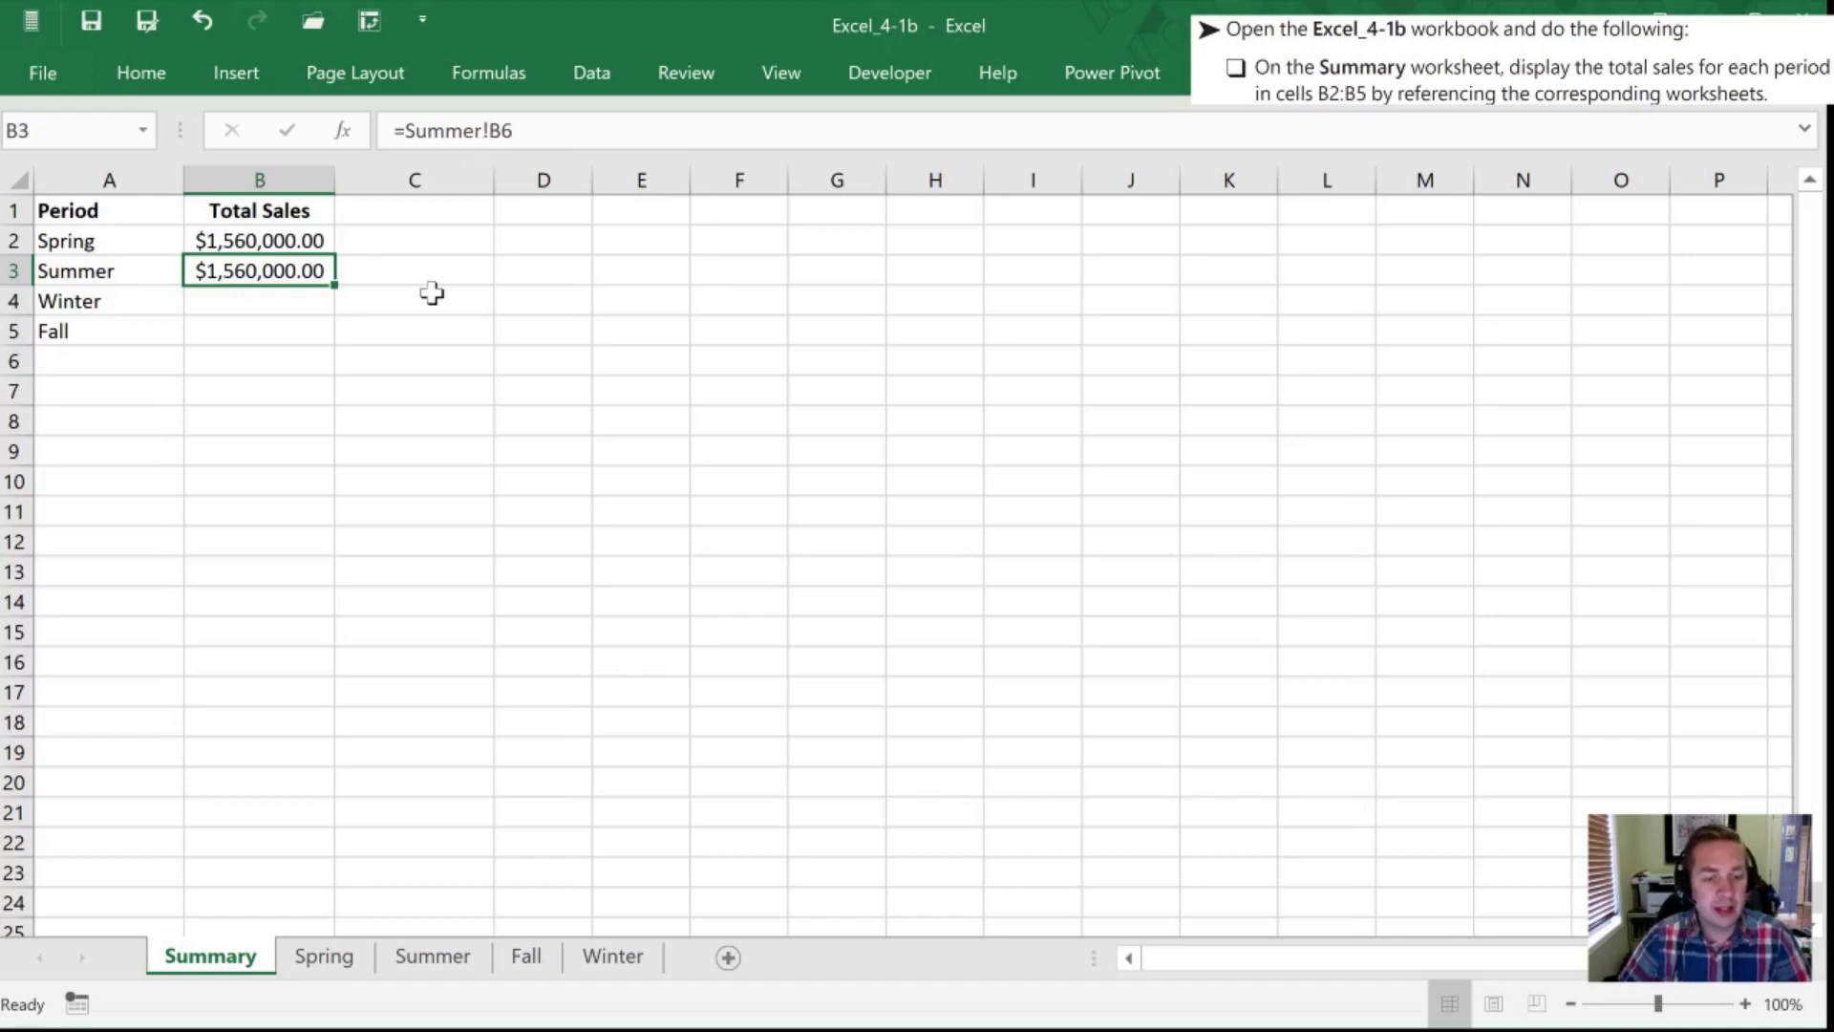
{"action": "left_click", "coordinate": [253, 239]}
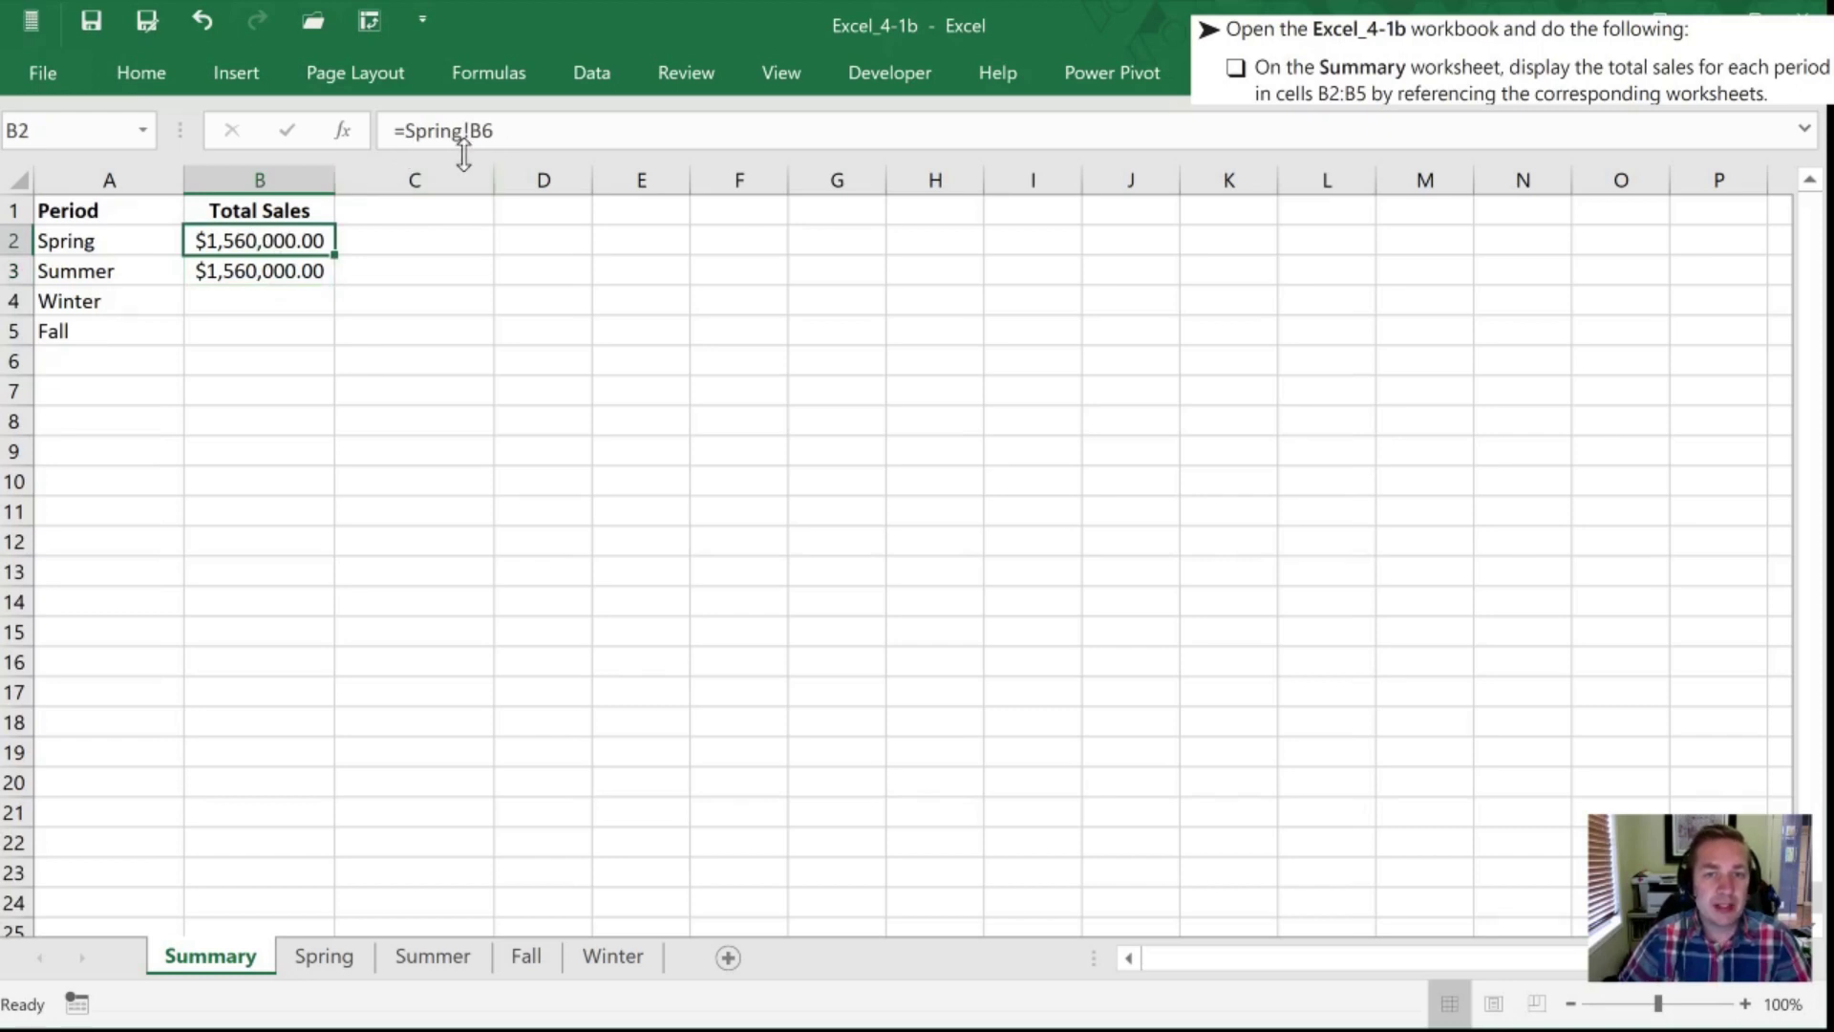
{"action": "left_click", "coordinate": [275, 272]}
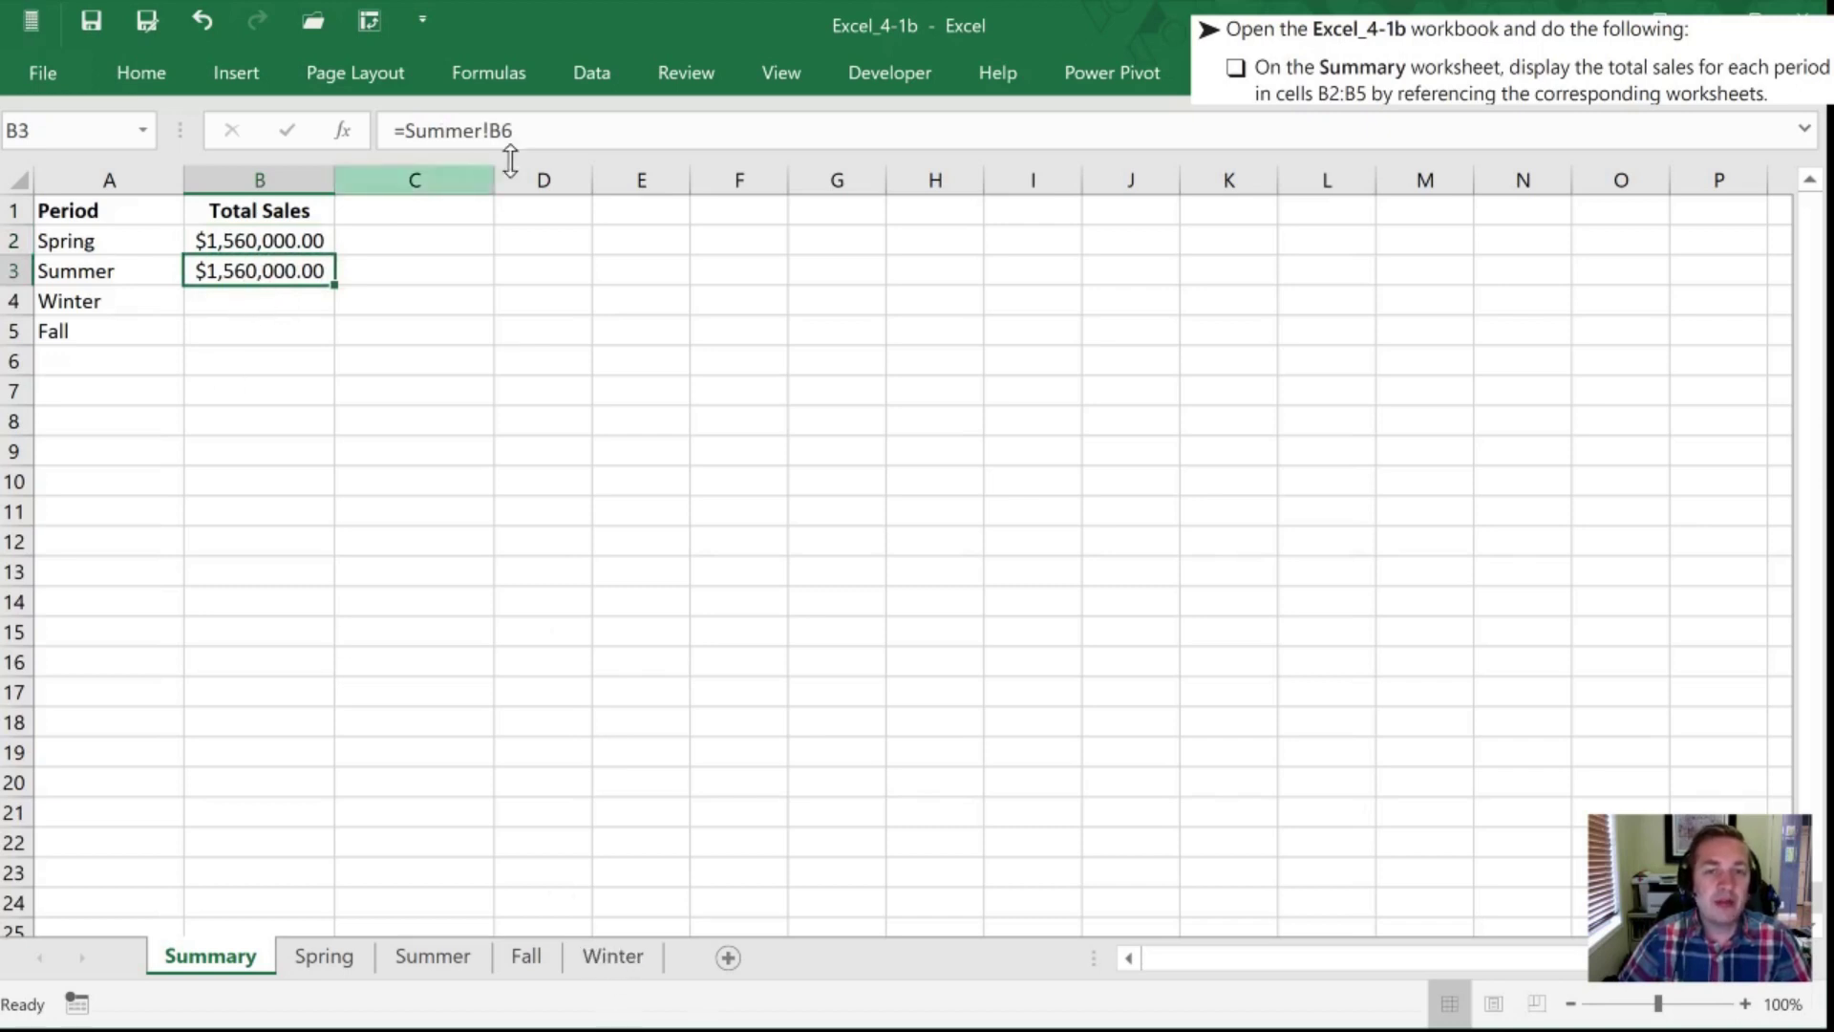
Copy the Summer reference into B4 and edit it to =Winter!B6, showing $1,547,000.00
{"action": "left_click_drag", "start_coordinate": [513, 130], "coordinate": [392, 130]}
{"action": "key", "text": "ctrl+c"}
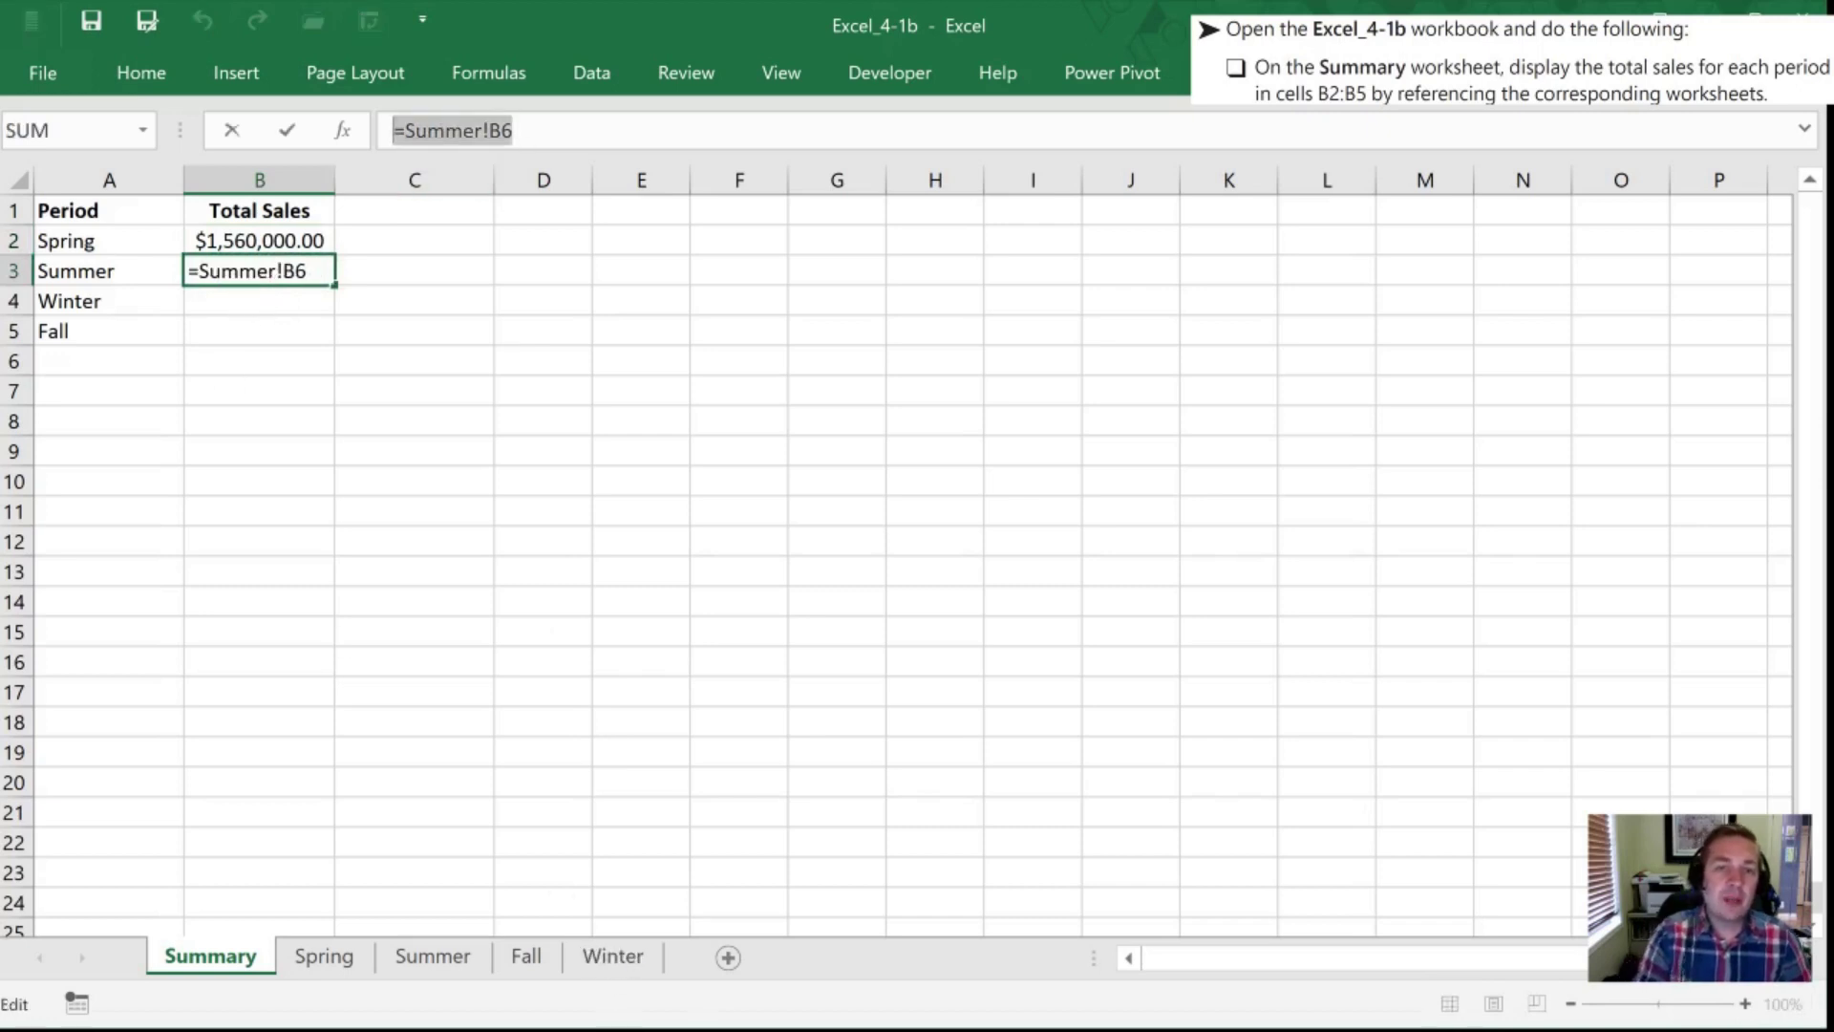
{"action": "key", "text": "ctrl+Return"}
{"action": "key", "text": "Down"}
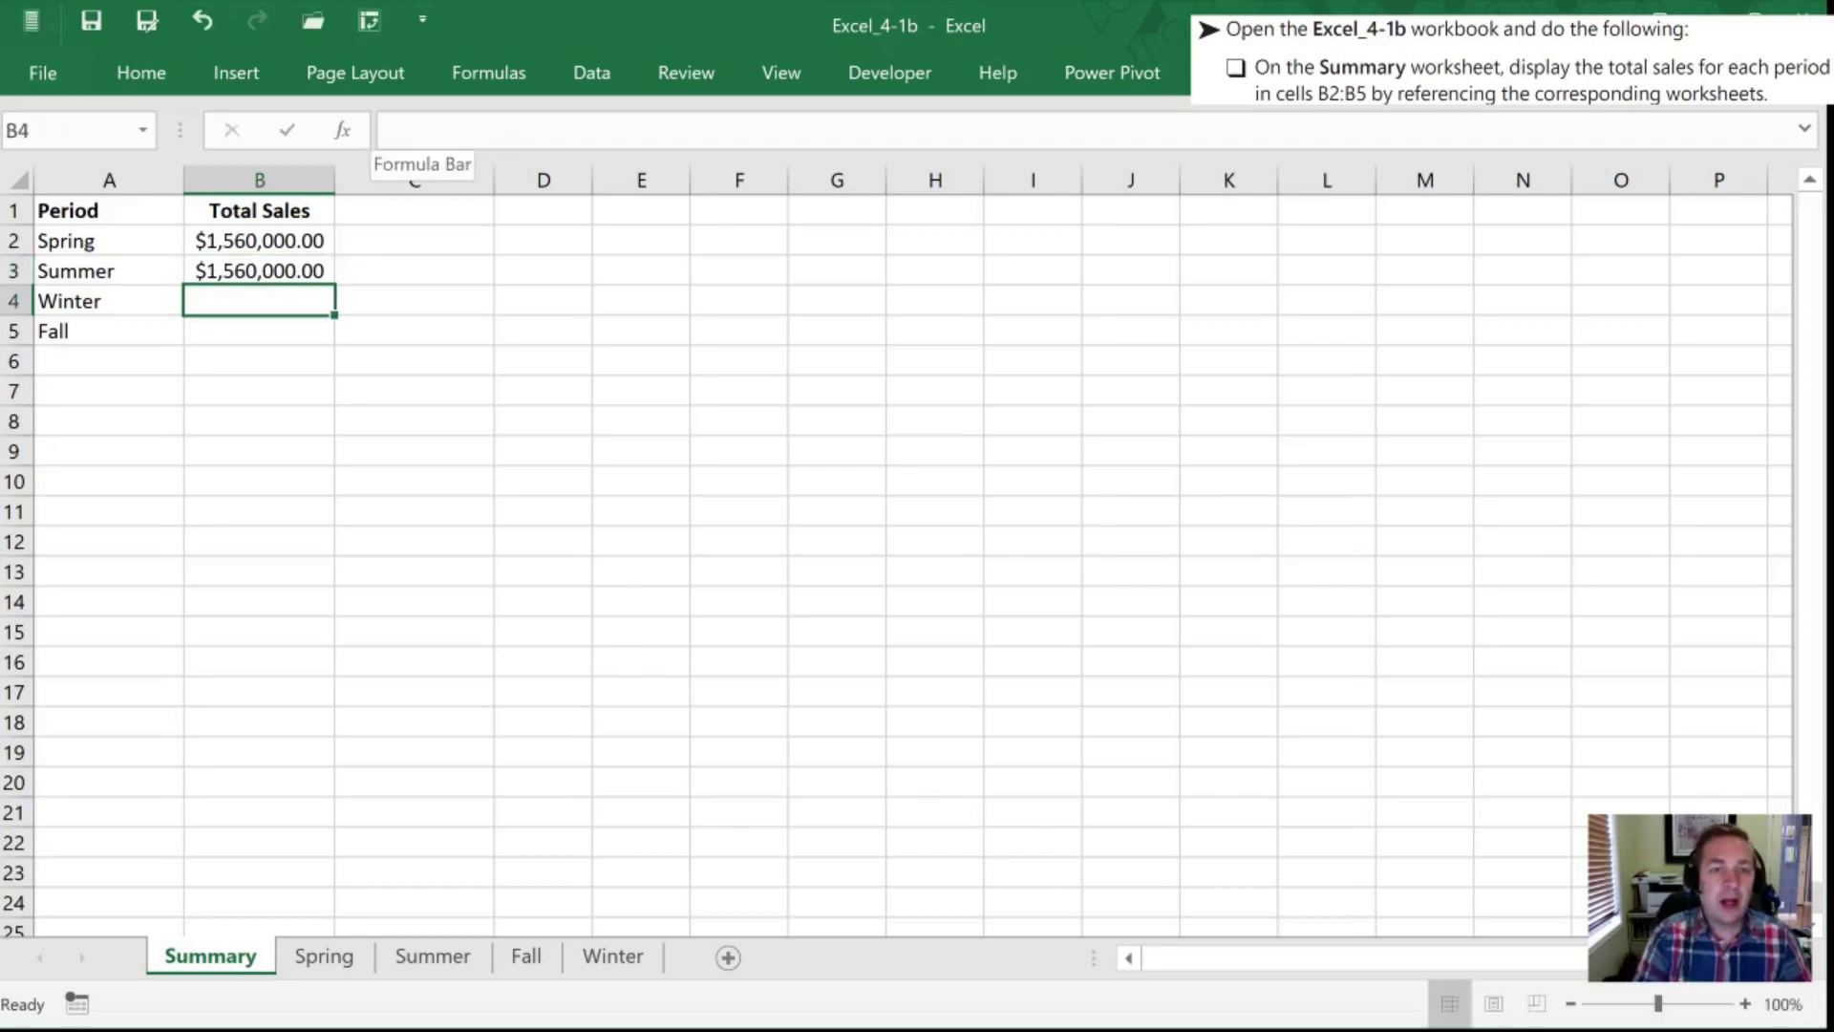
{"action": "key", "text": "ctrl+v"}
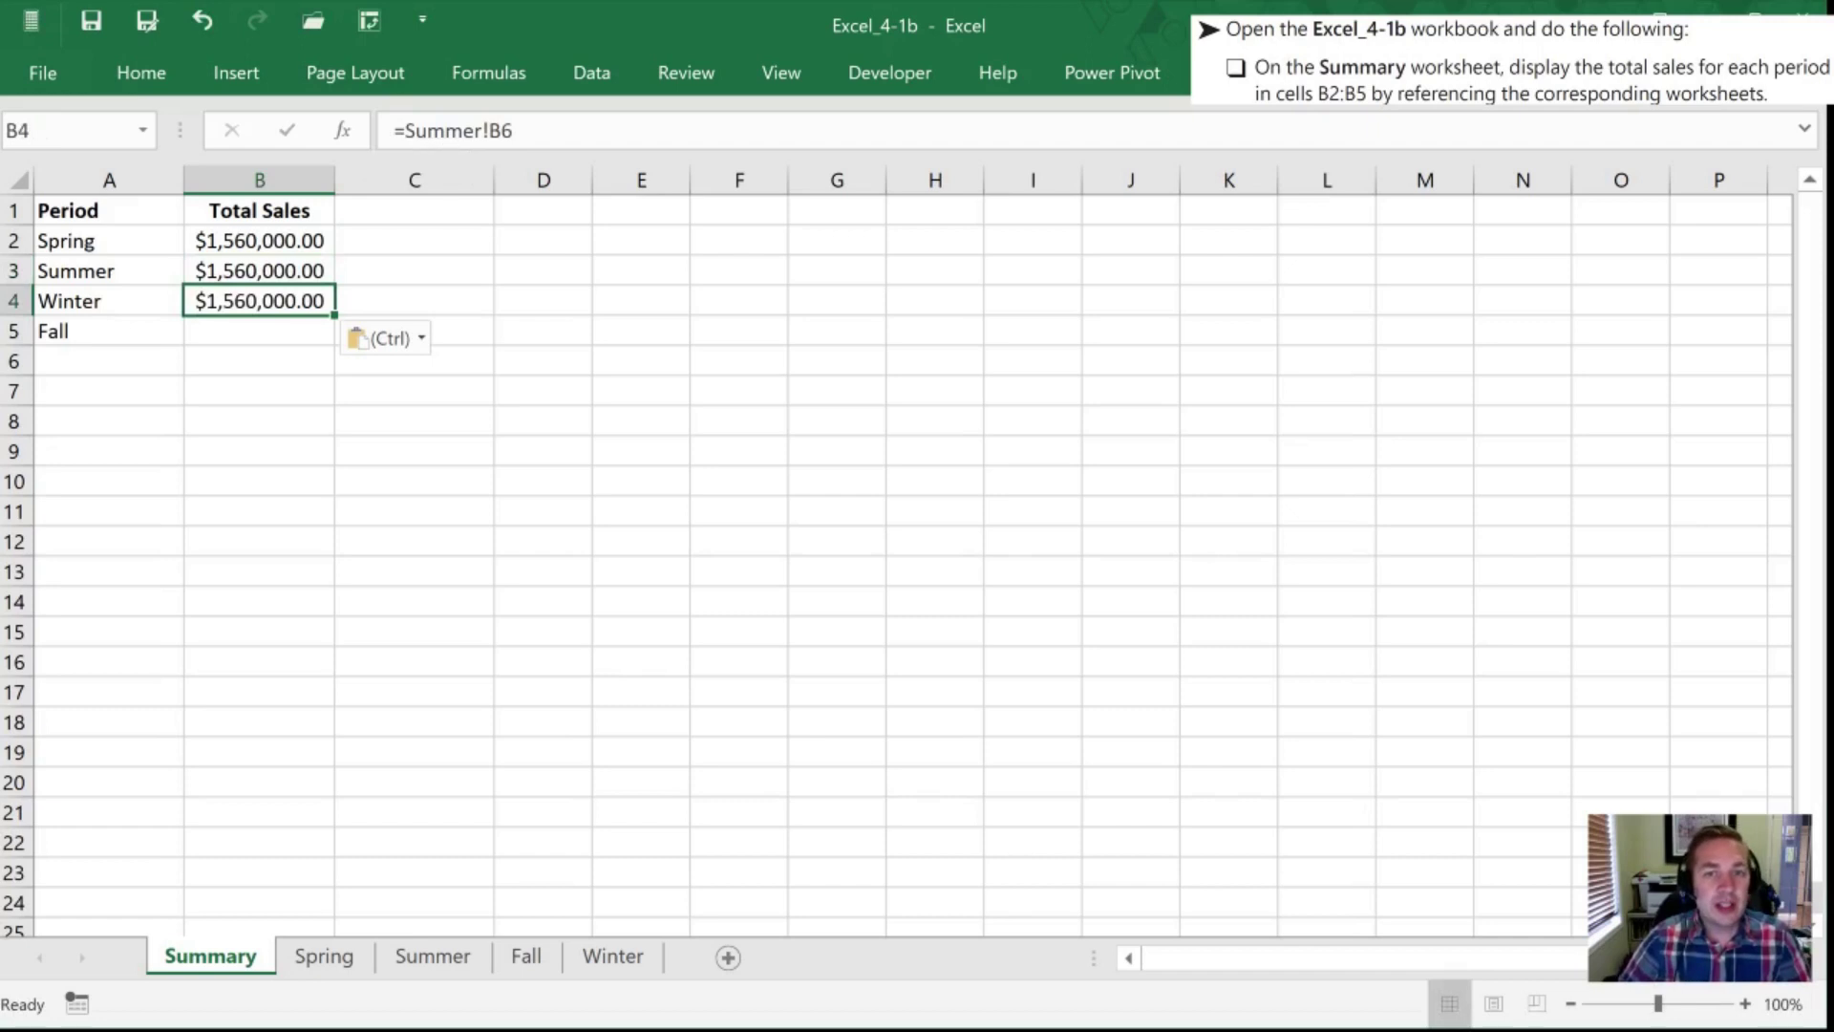
{"action": "key", "text": "F2"}
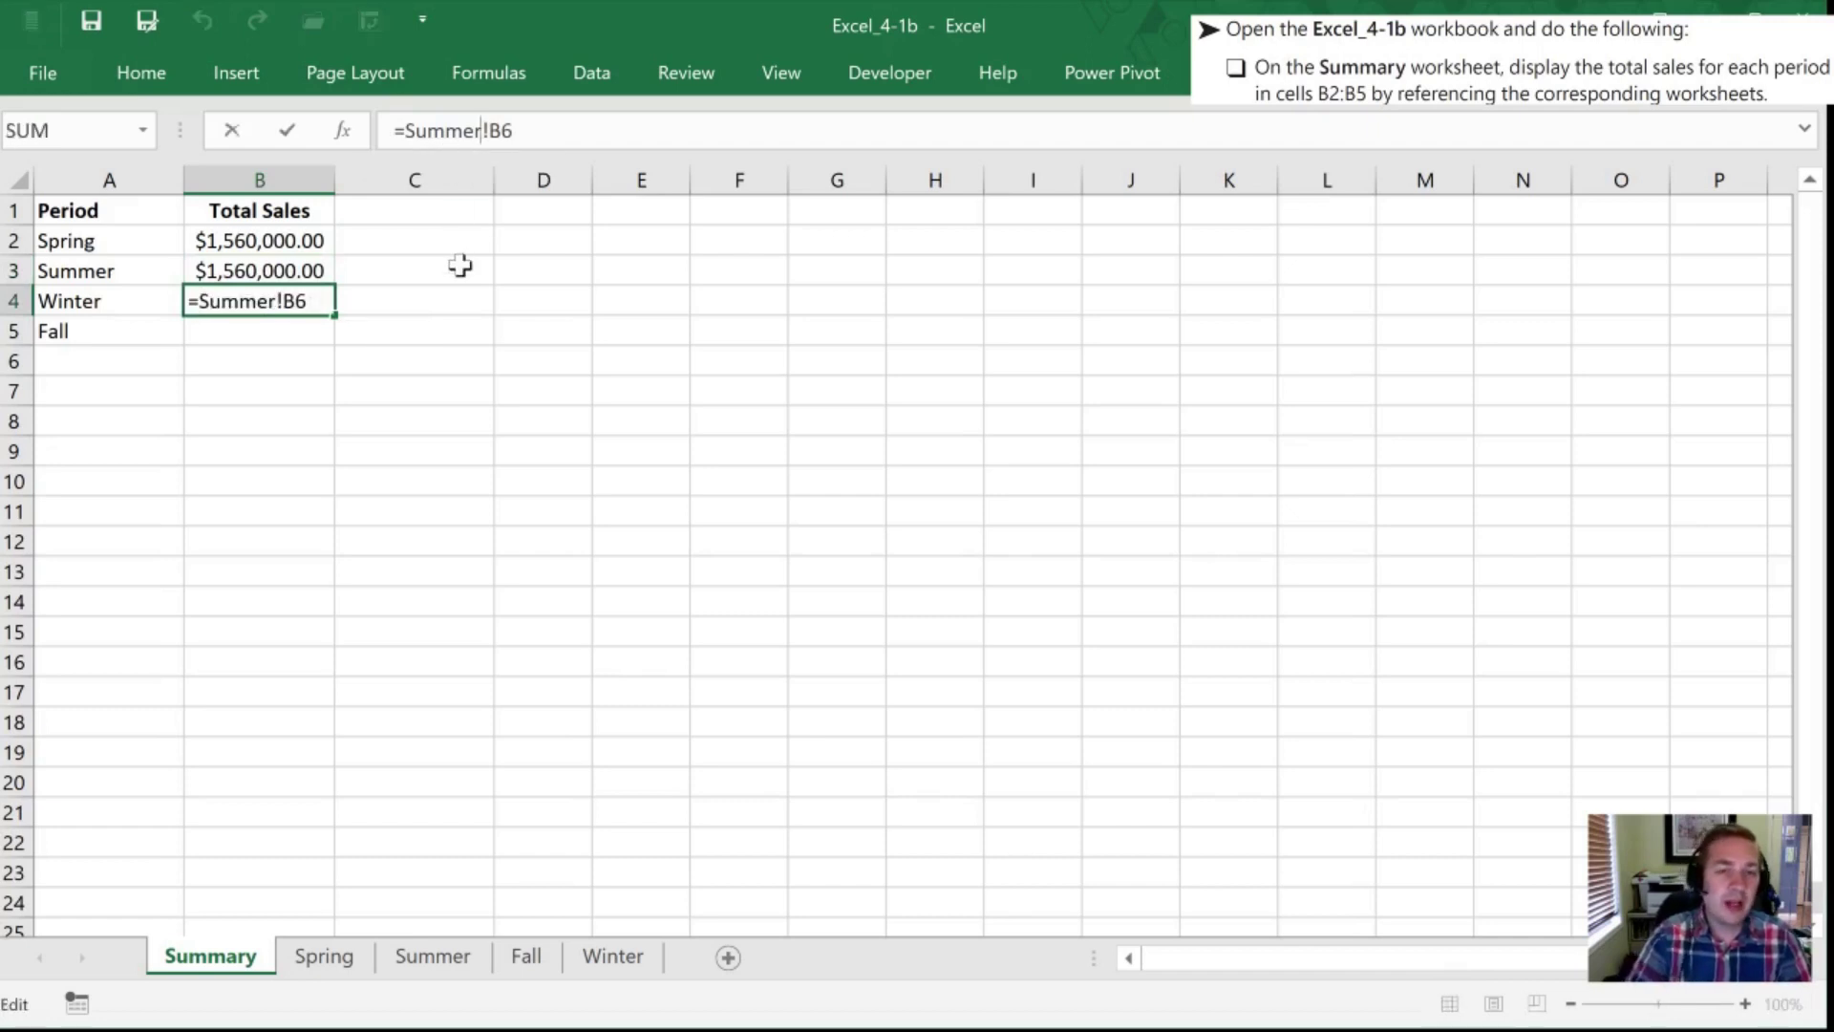
{"action": "key", "text": "BackSpace"}
{"action": "key", "text": "BackSpace"}
{"action": "key", "text": "BackSpace"}
{"action": "key", "text": "BackSpace"}
{"action": "key", "text": "BackSpace"}
{"action": "key", "text": "BackSpace"}
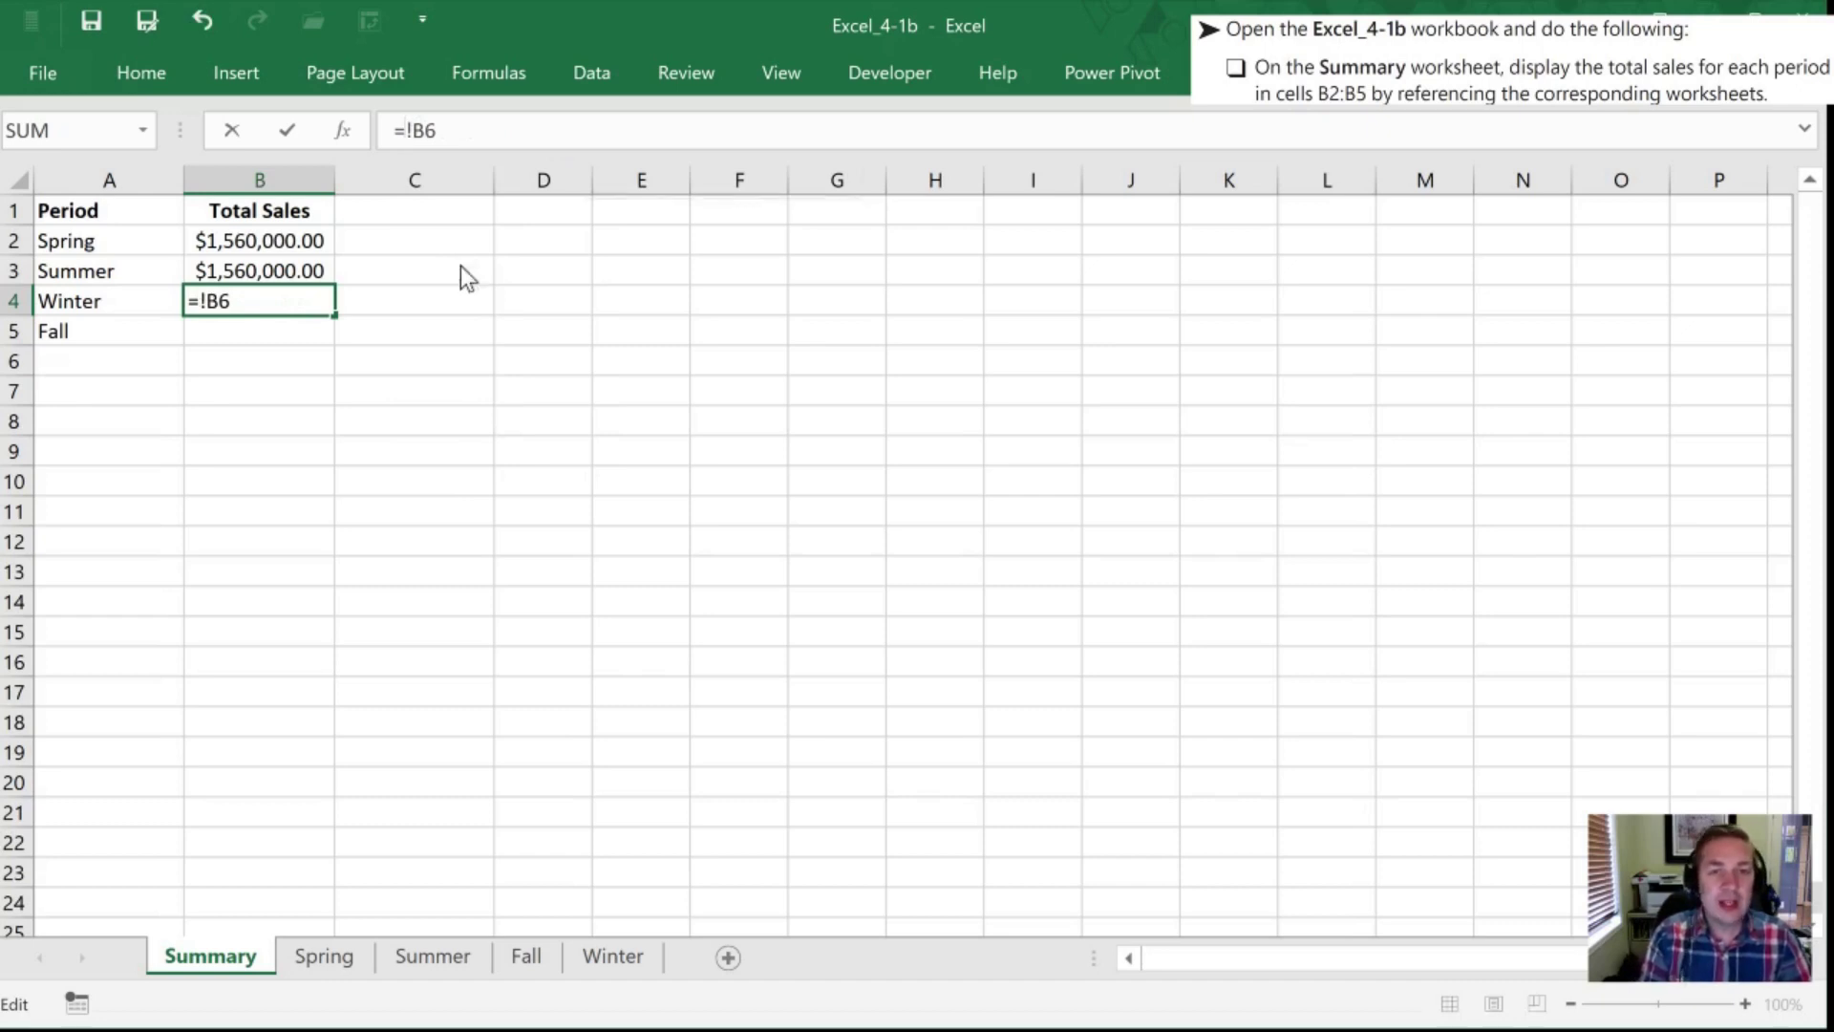
{"action": "type", "text": "Winter"}
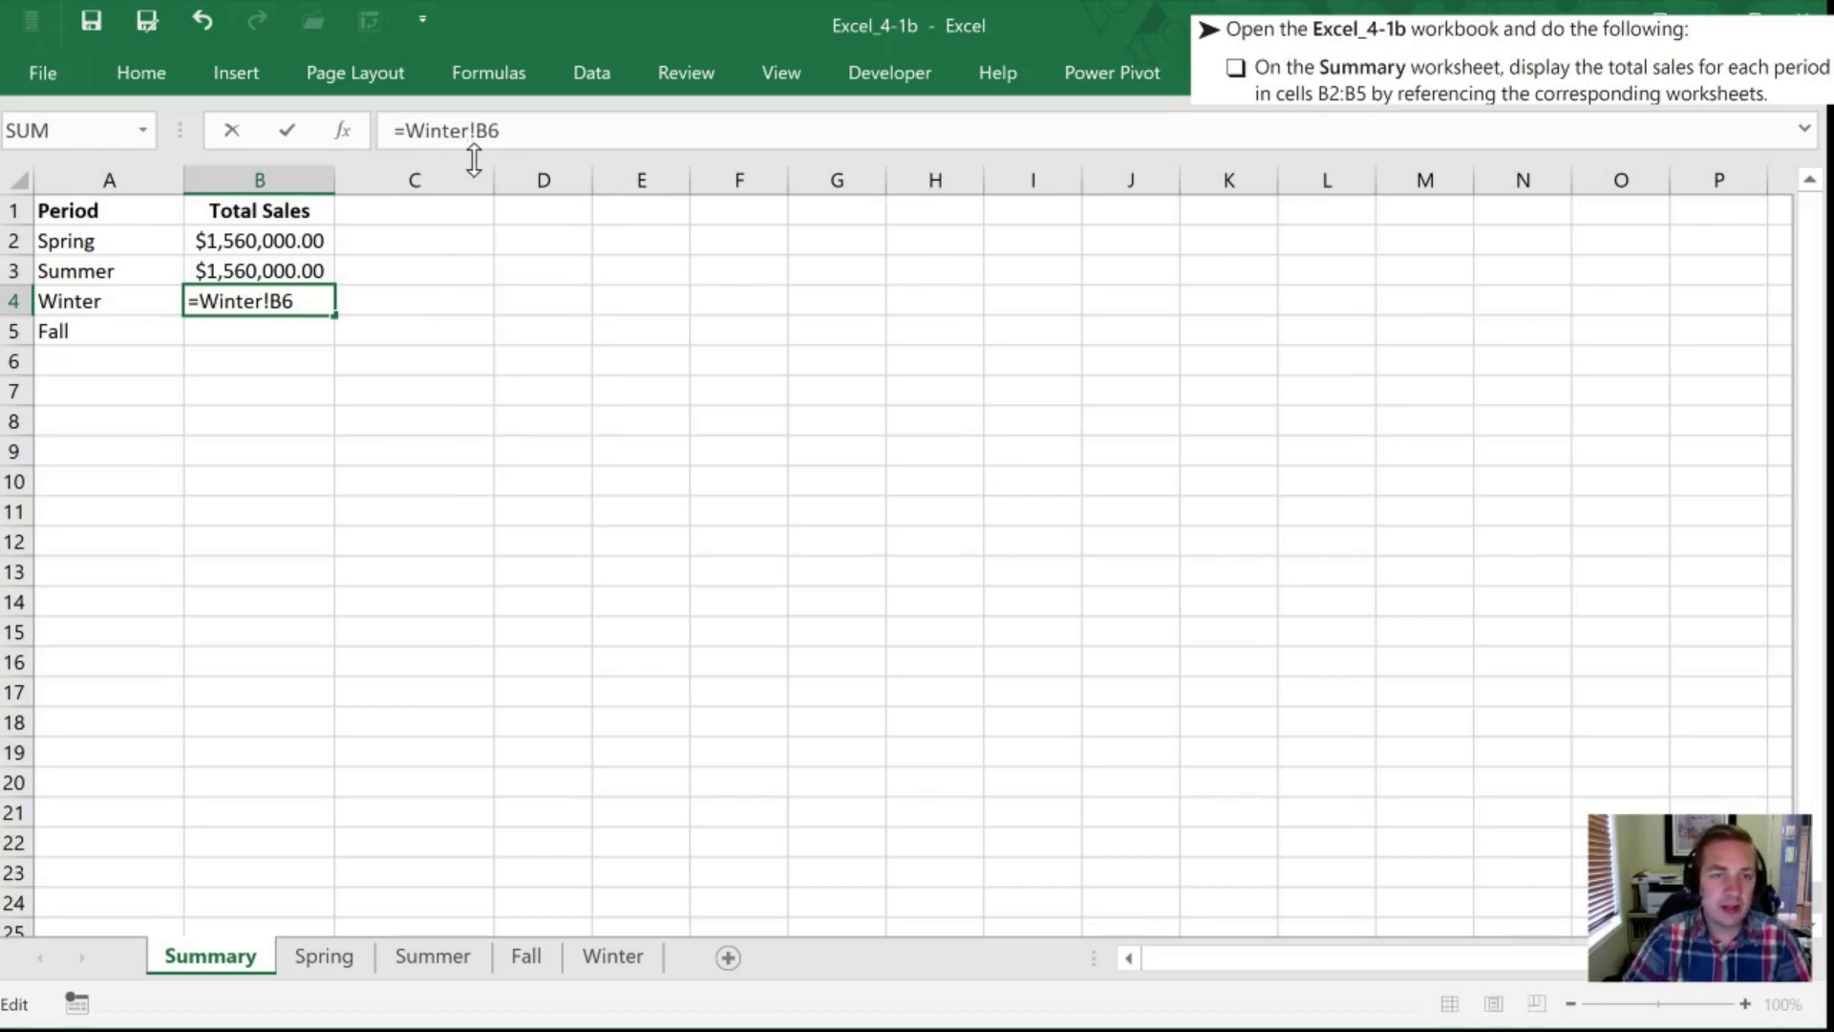
{"action": "key", "text": "Return"}
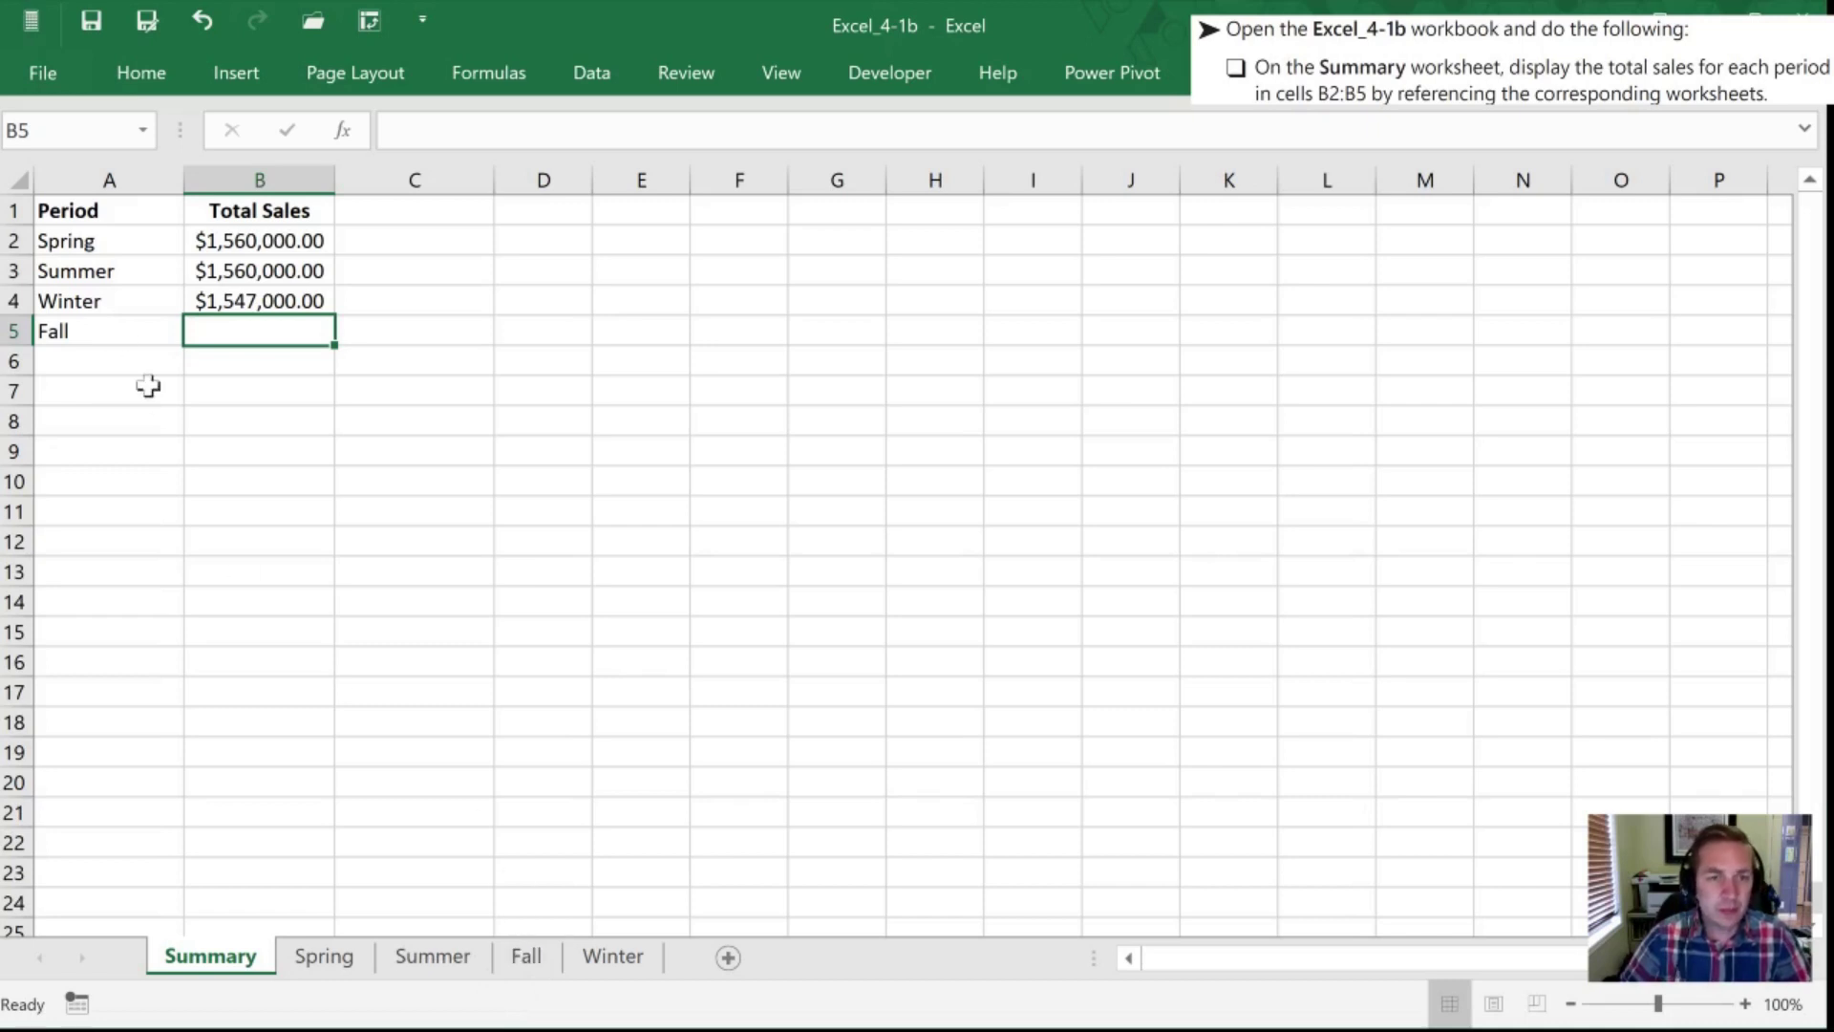
Enter =Fall!B6 in Summary cell B5, showing $1,926,000.00
{"action": "left_click", "coordinate": [113, 331]}
{"action": "left_click", "coordinate": [206, 337]}
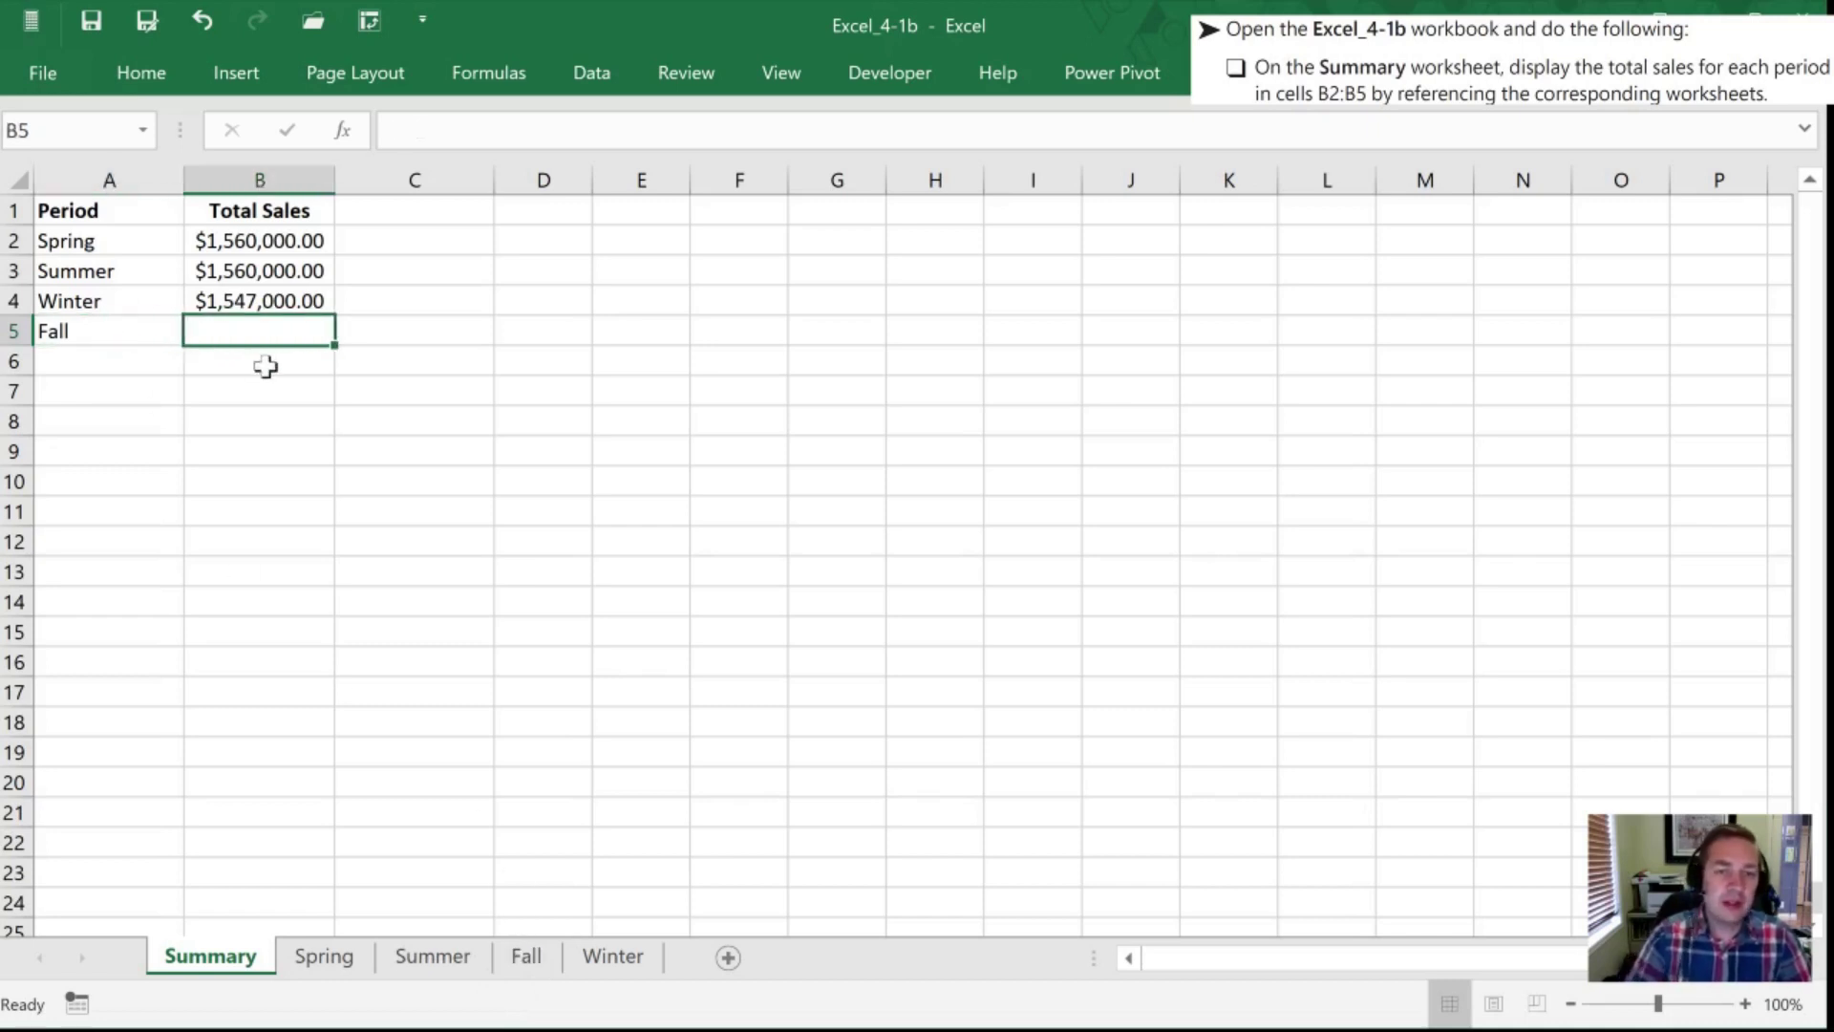
{"action": "type", "text": "="}
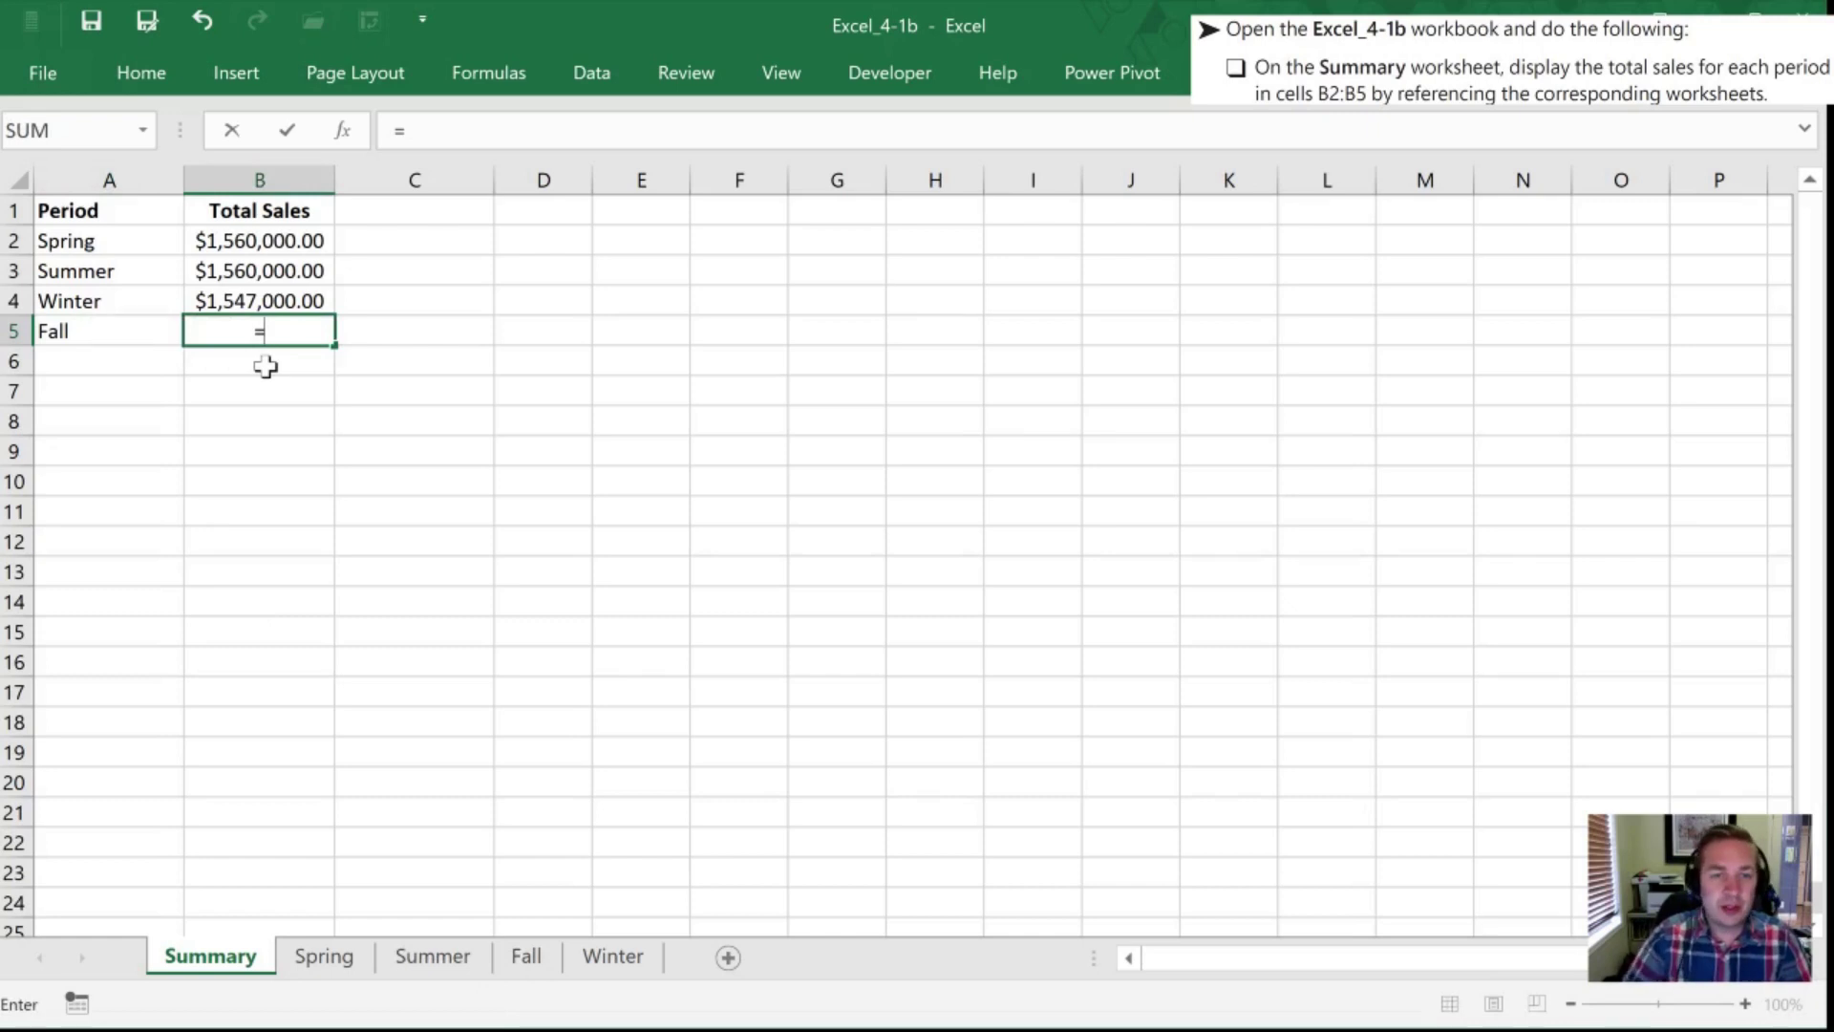
{"action": "left_click", "coordinate": [589, 961]}
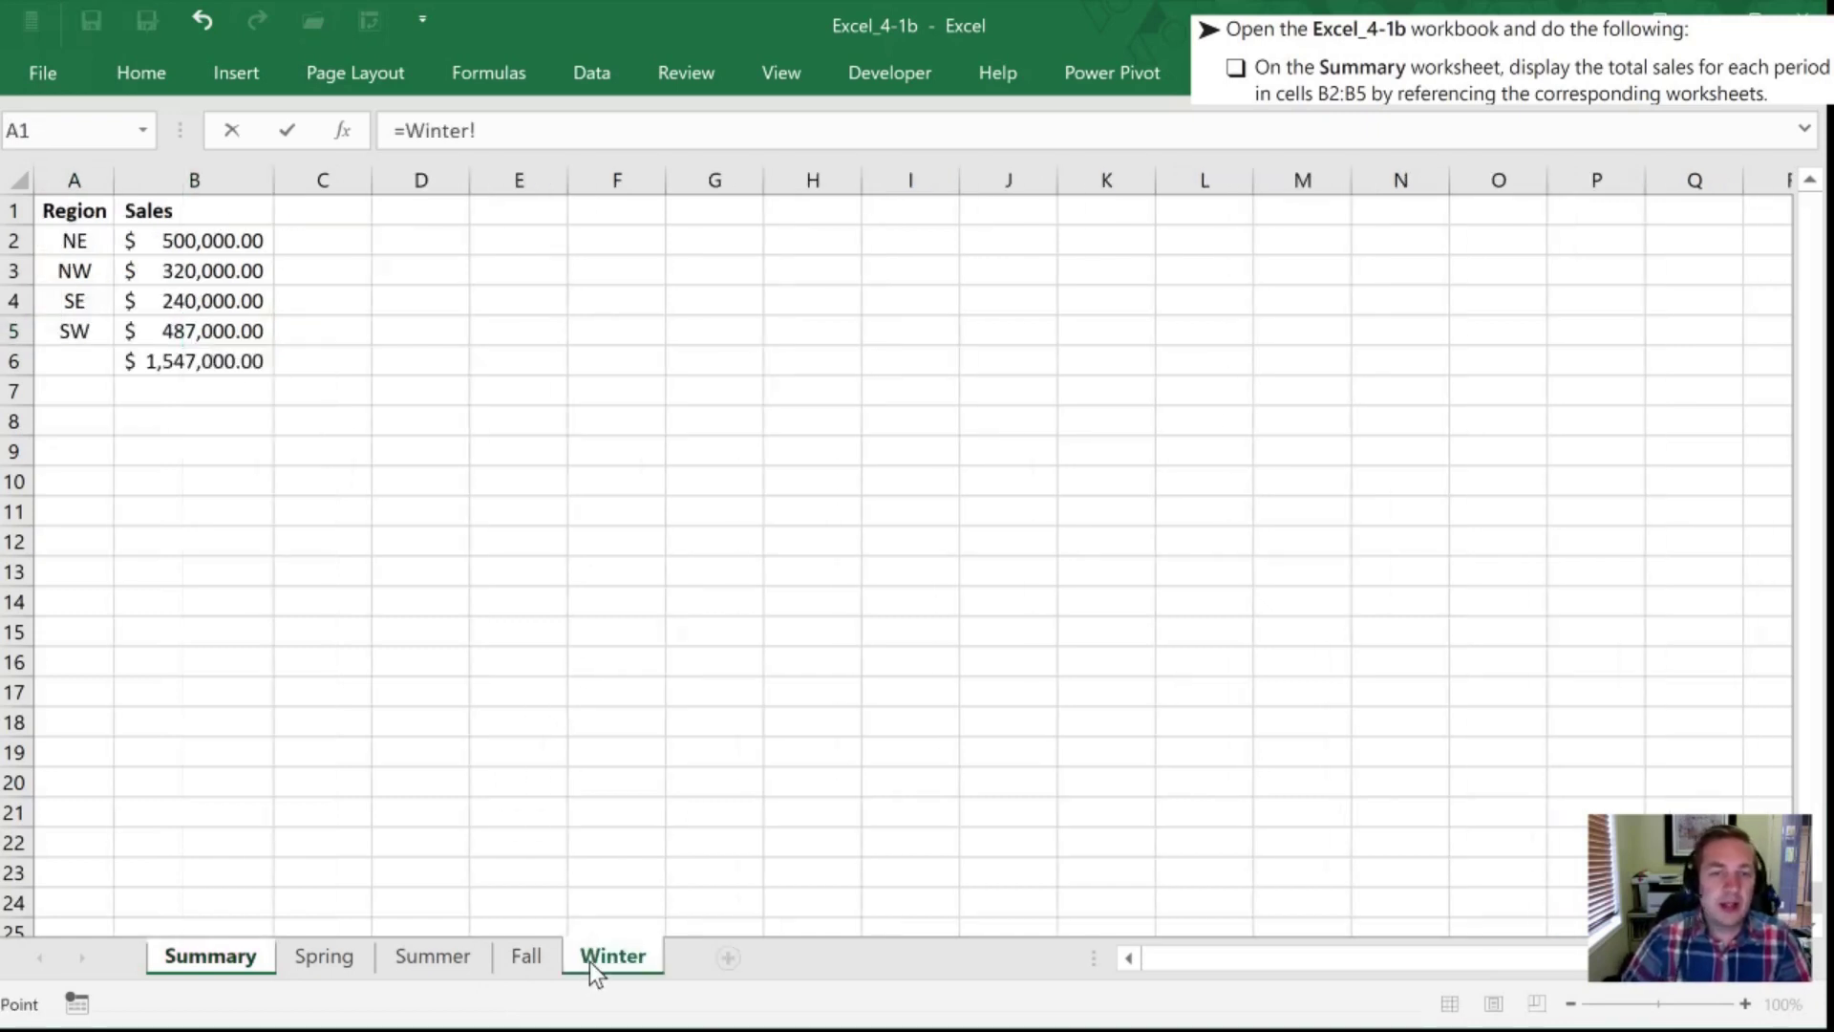
{"action": "left_click", "coordinate": [527, 961]}
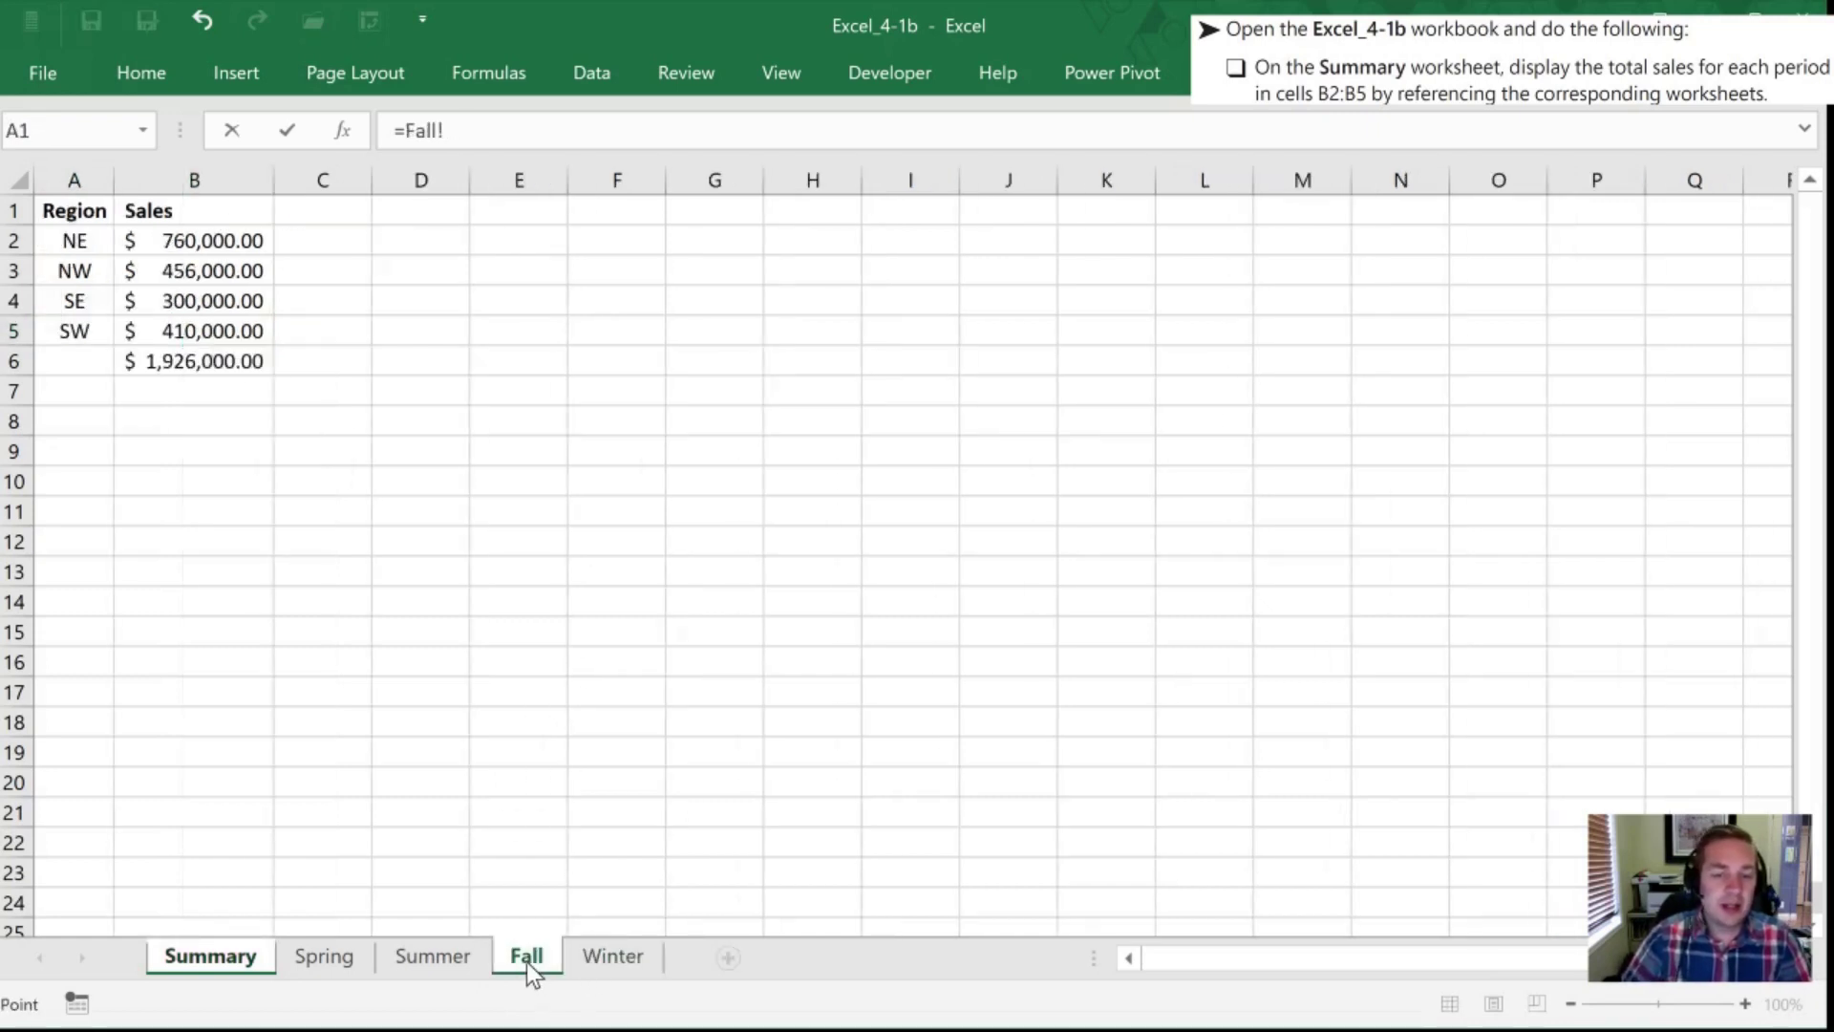
{"action": "left_click", "coordinate": [167, 361]}
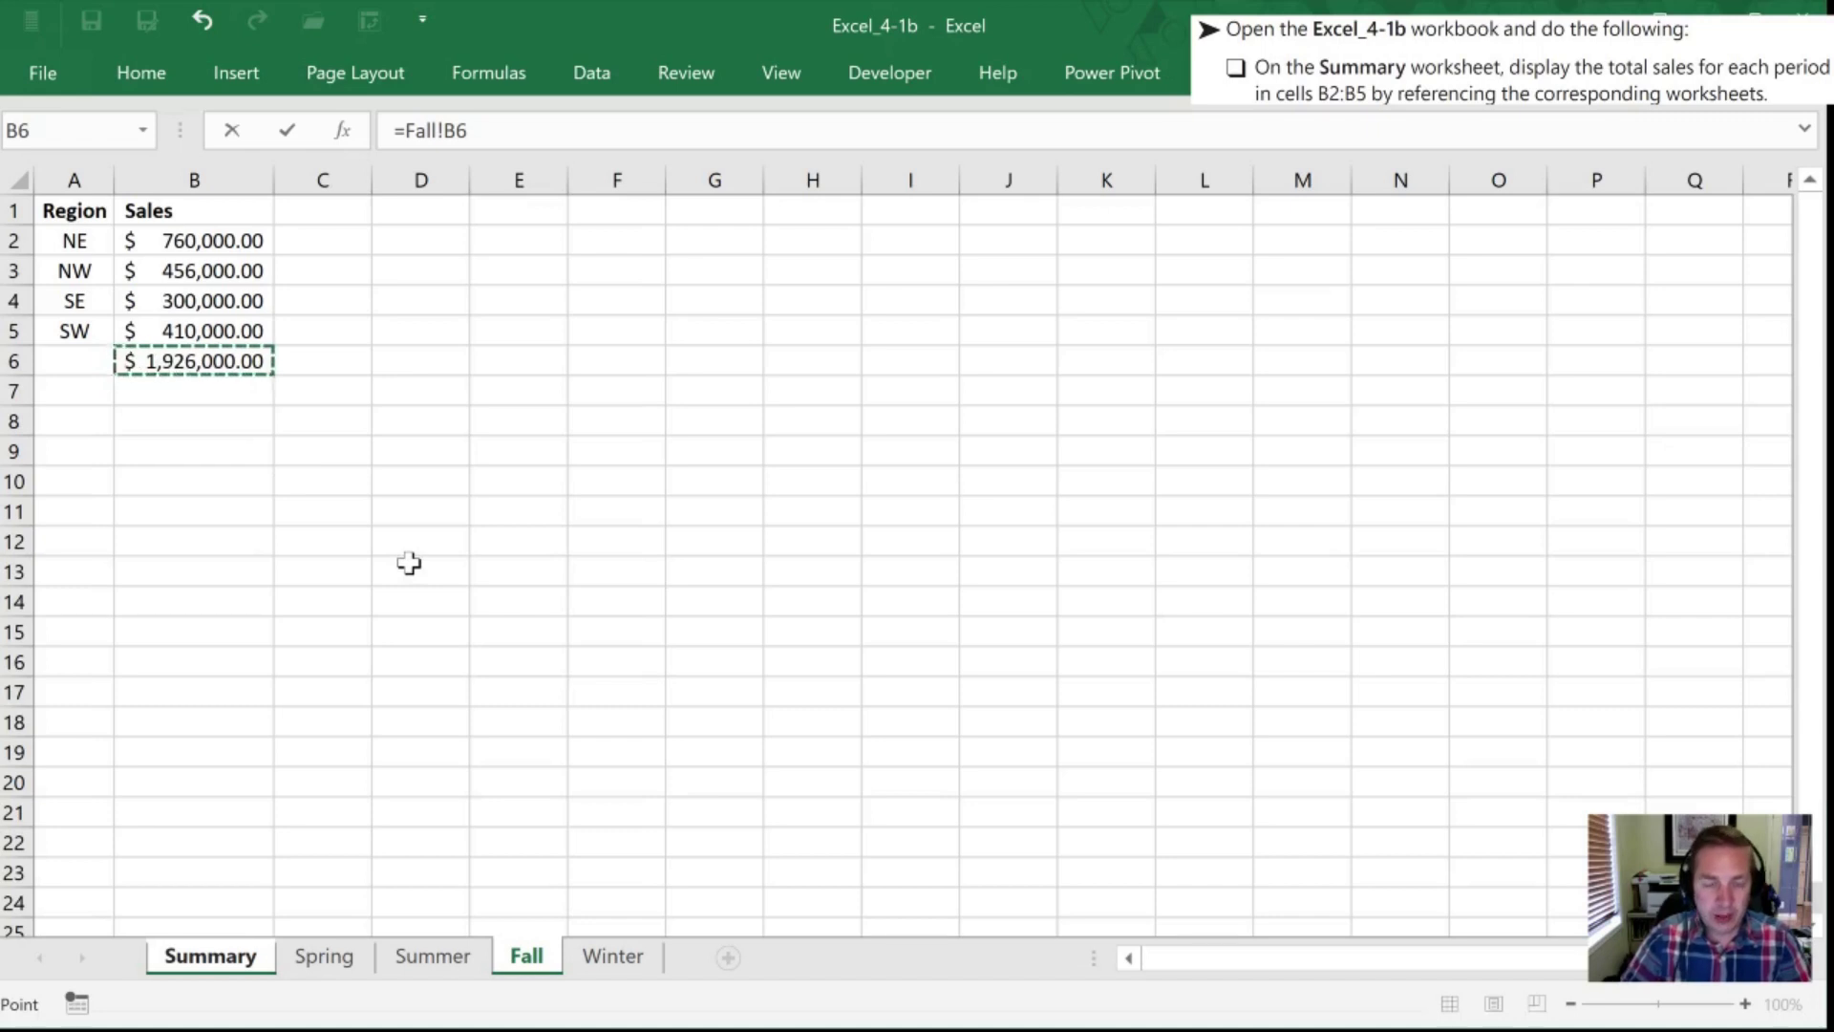
{"action": "key", "text": "Return"}
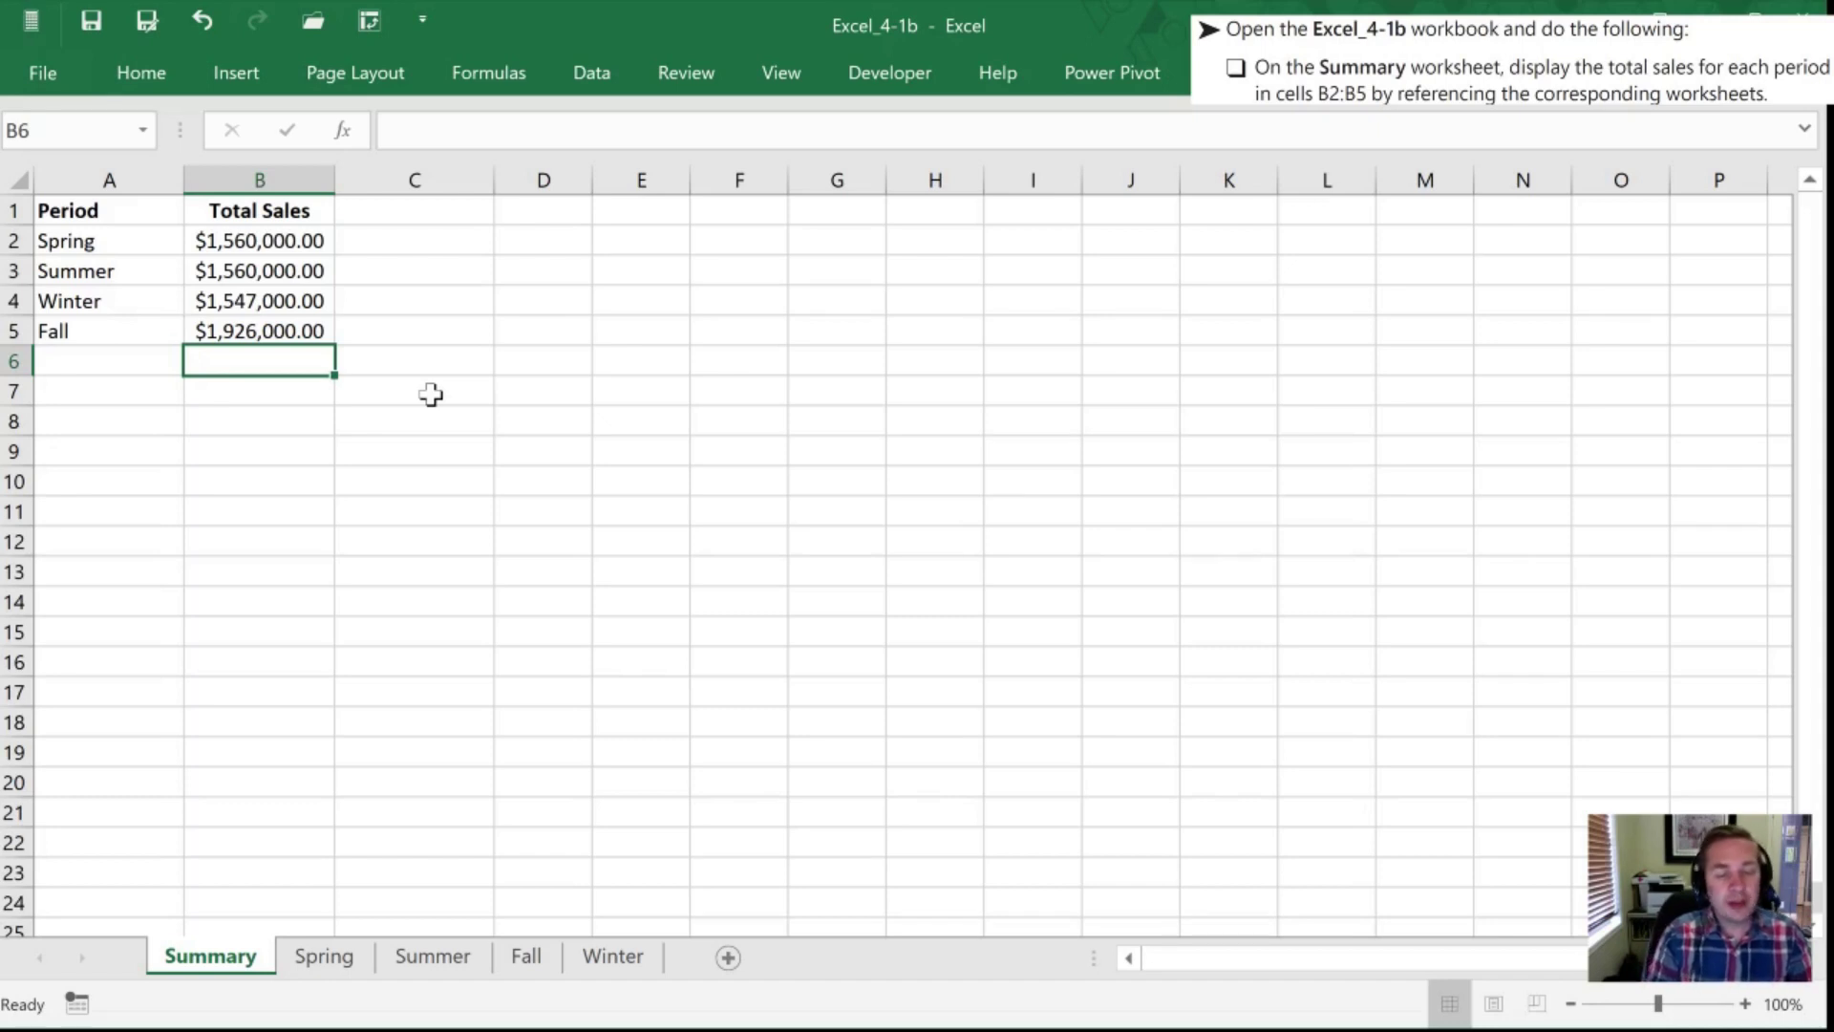
Enter =SUM(B2:B5) in B6 for a grand total of $6,593,000.00
{"action": "type", "text": "="}
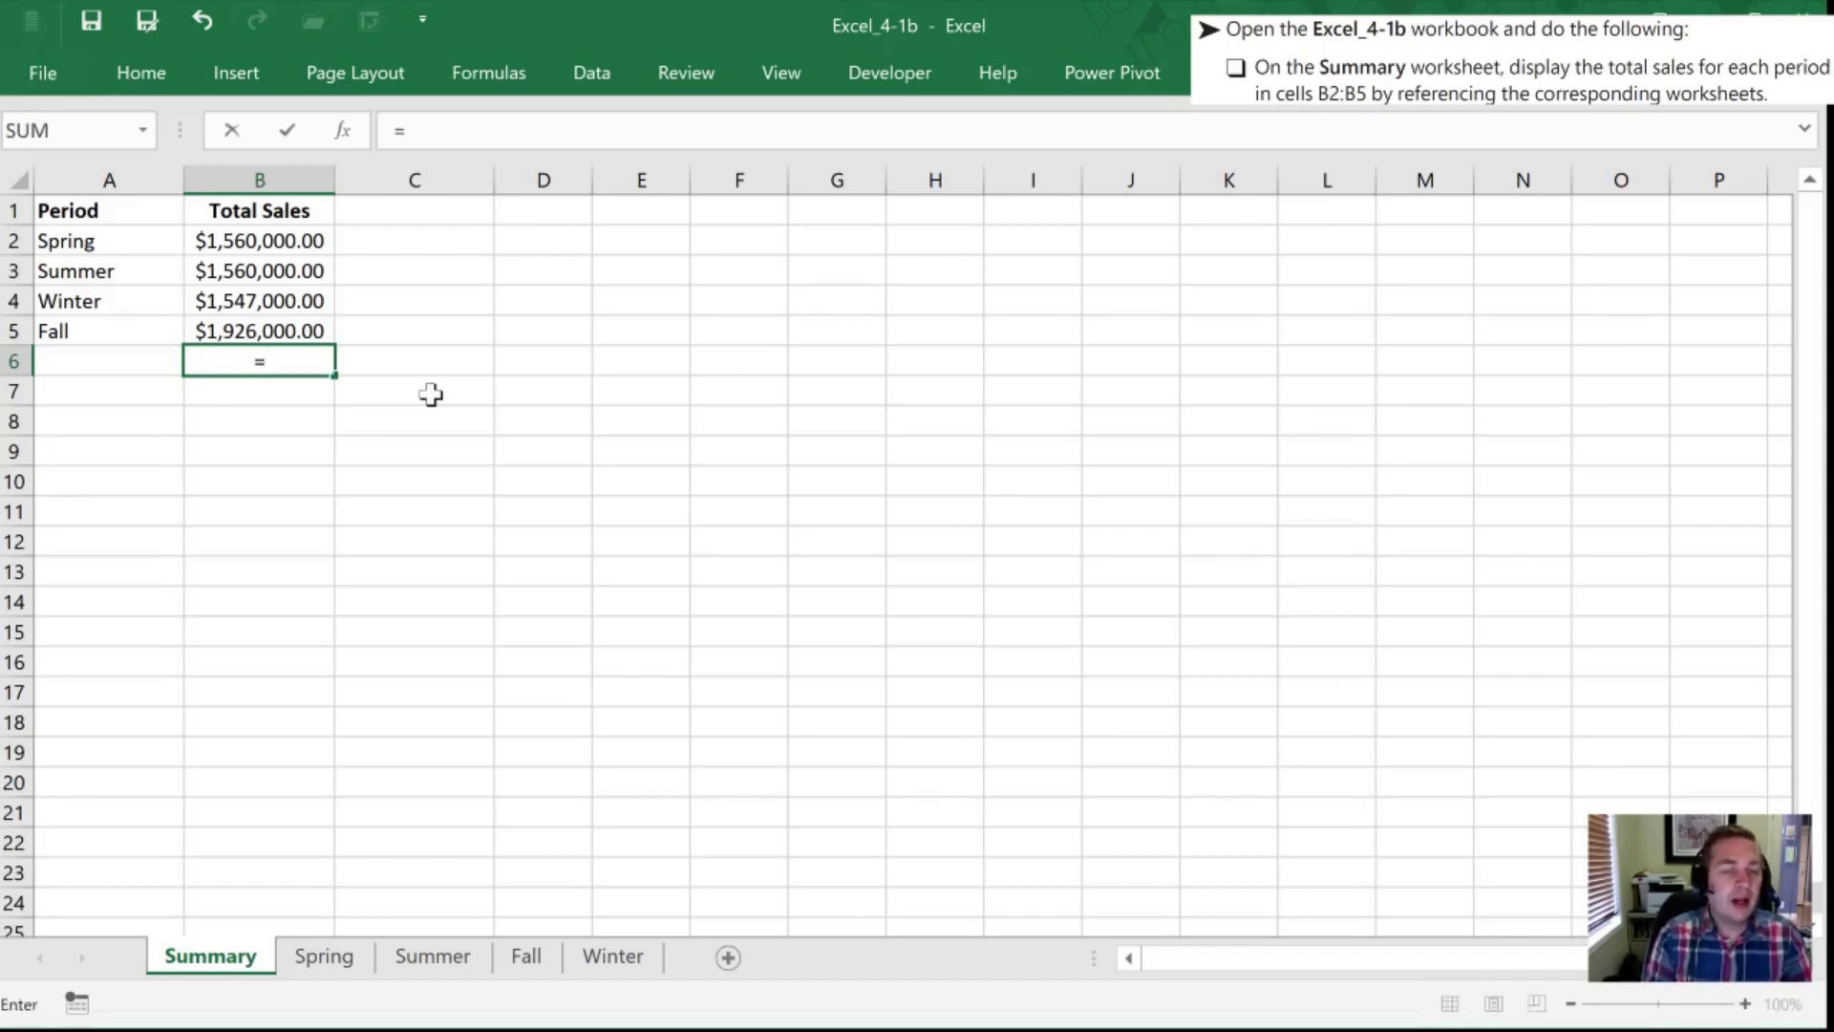
{"action": "type", "text": "su"}
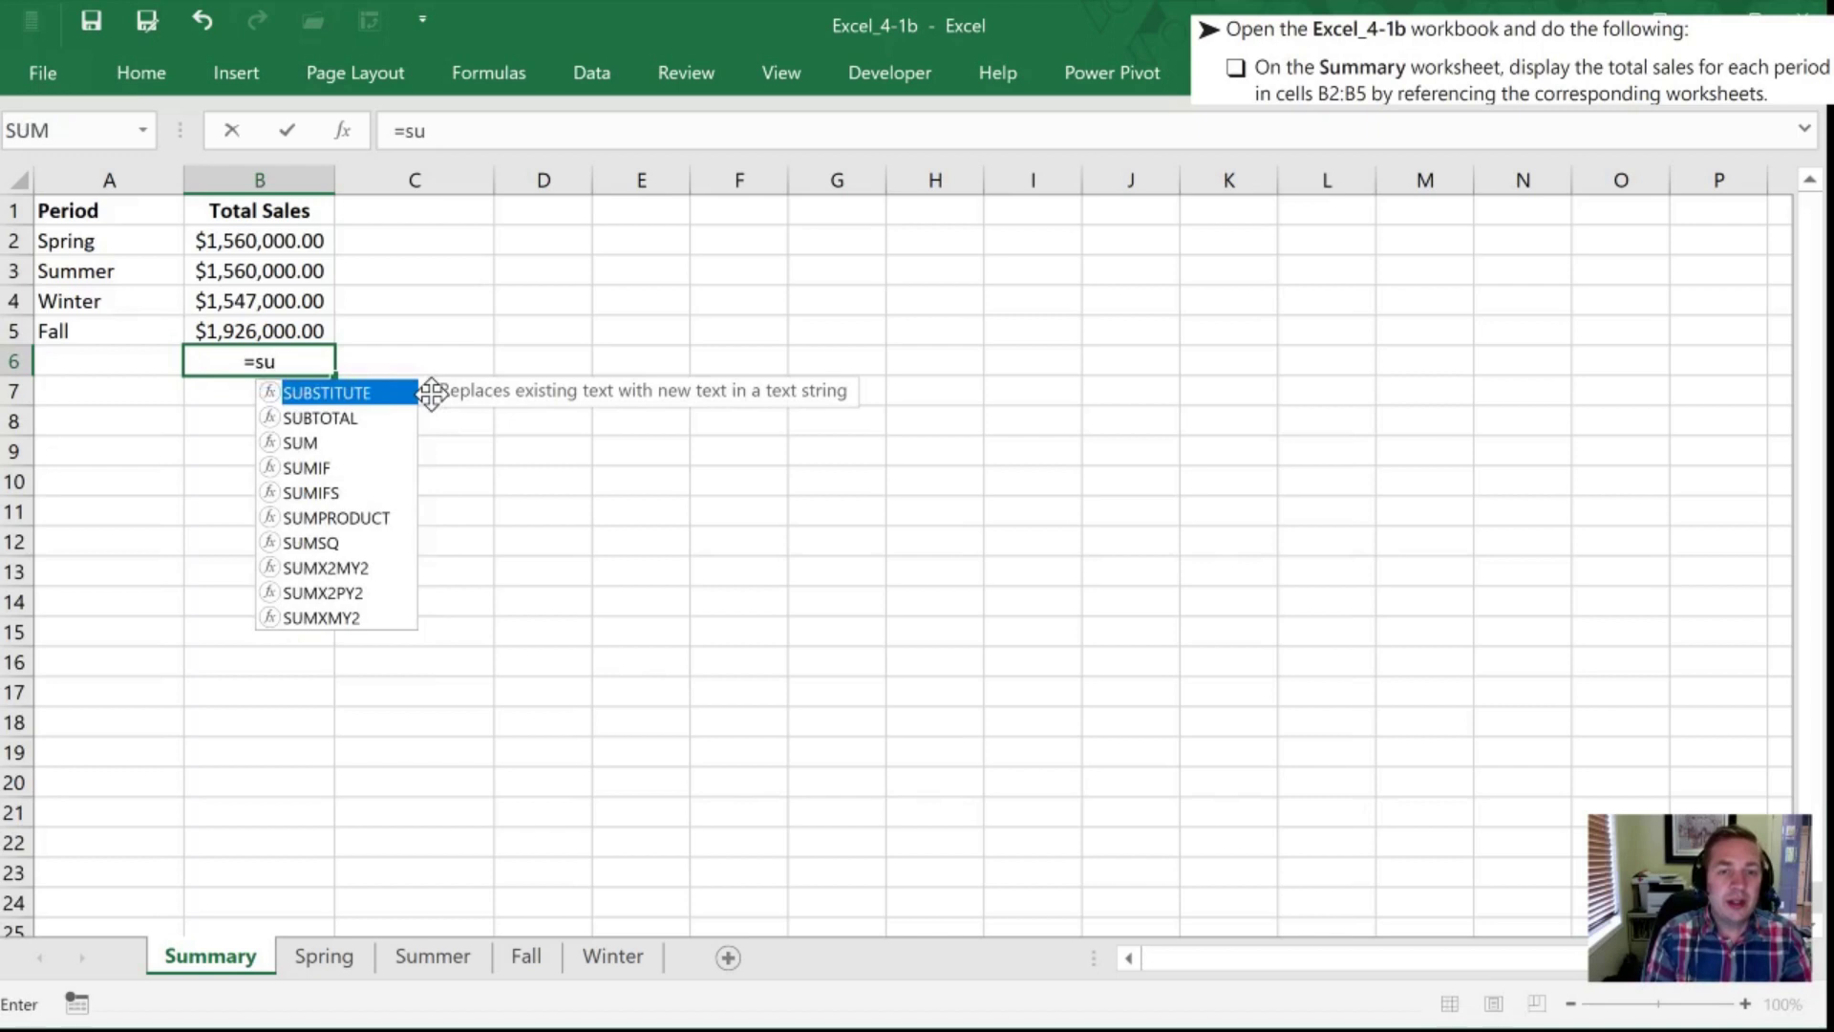
{"action": "type", "text": "m"}
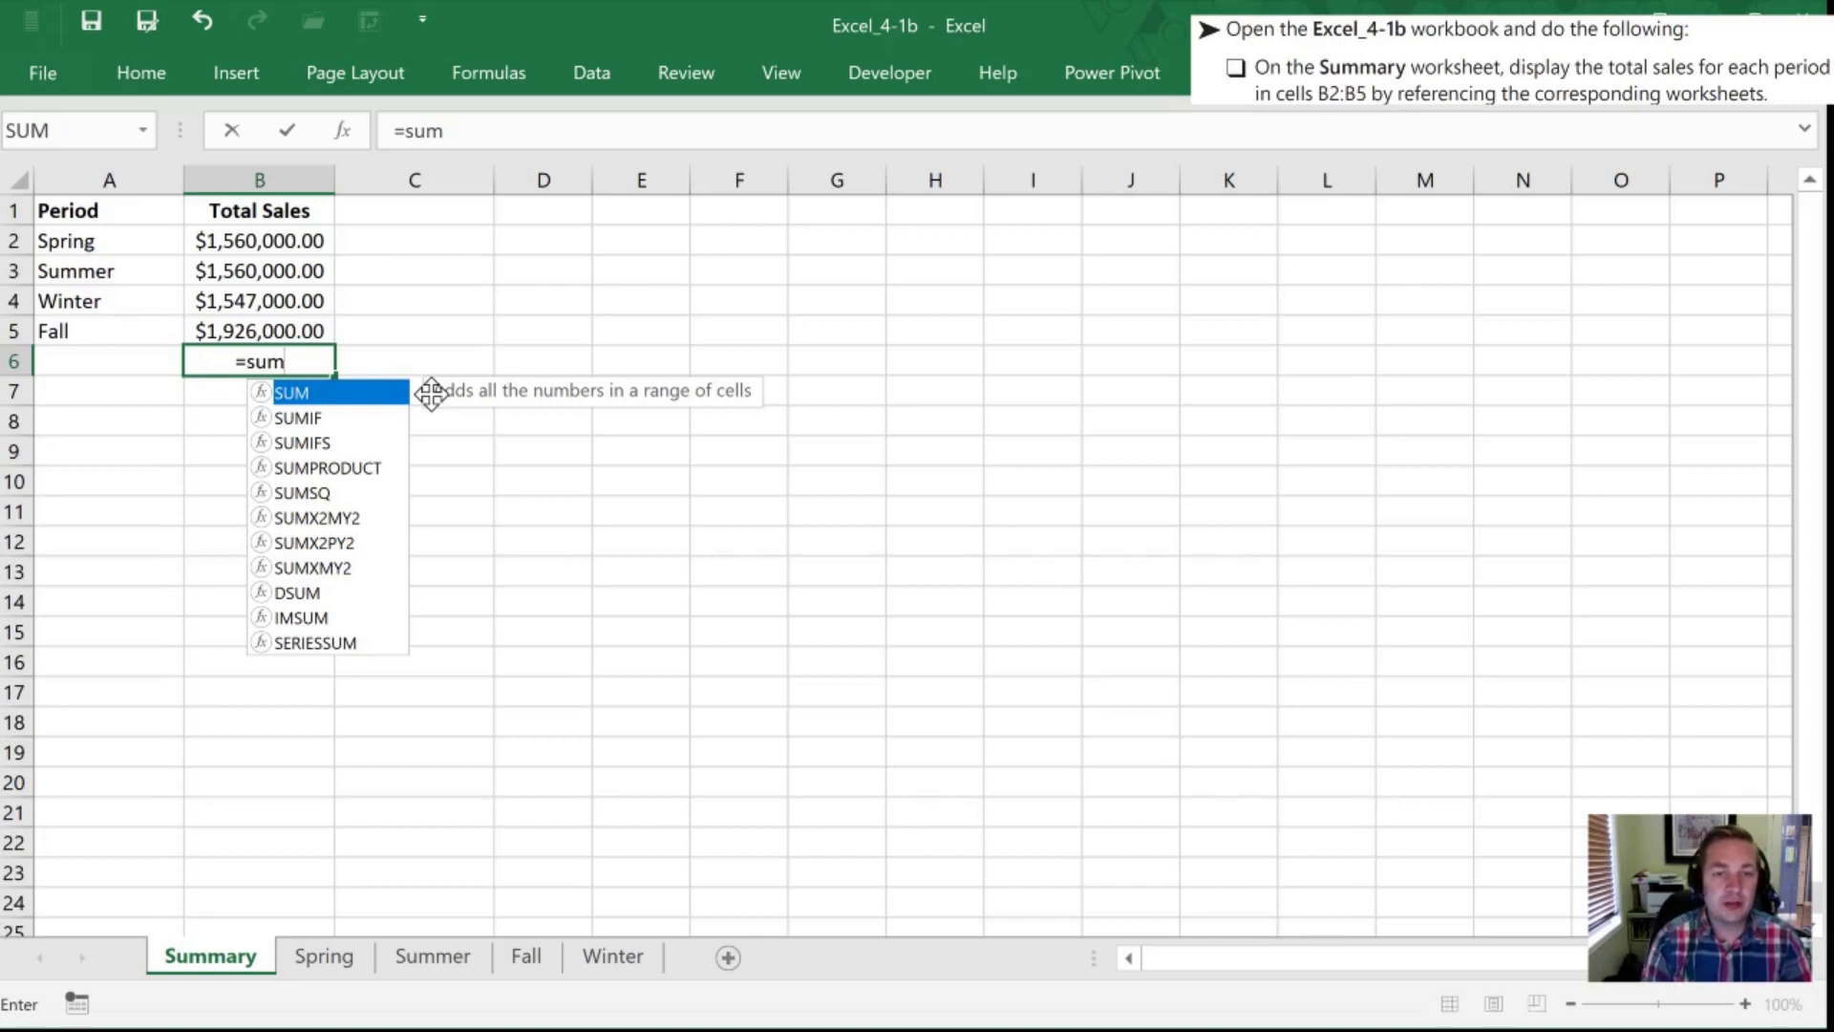
{"action": "key", "text": "Down"}
{"action": "key", "text": "Down"}
{"action": "key", "text": "Down"}
{"action": "key", "text": "Down"}
{"action": "key", "text": "Down"}
{"action": "key", "text": "Down"}
{"action": "key", "text": "Down"}
{"action": "key", "text": "Down"}
{"action": "key", "text": "Down"}
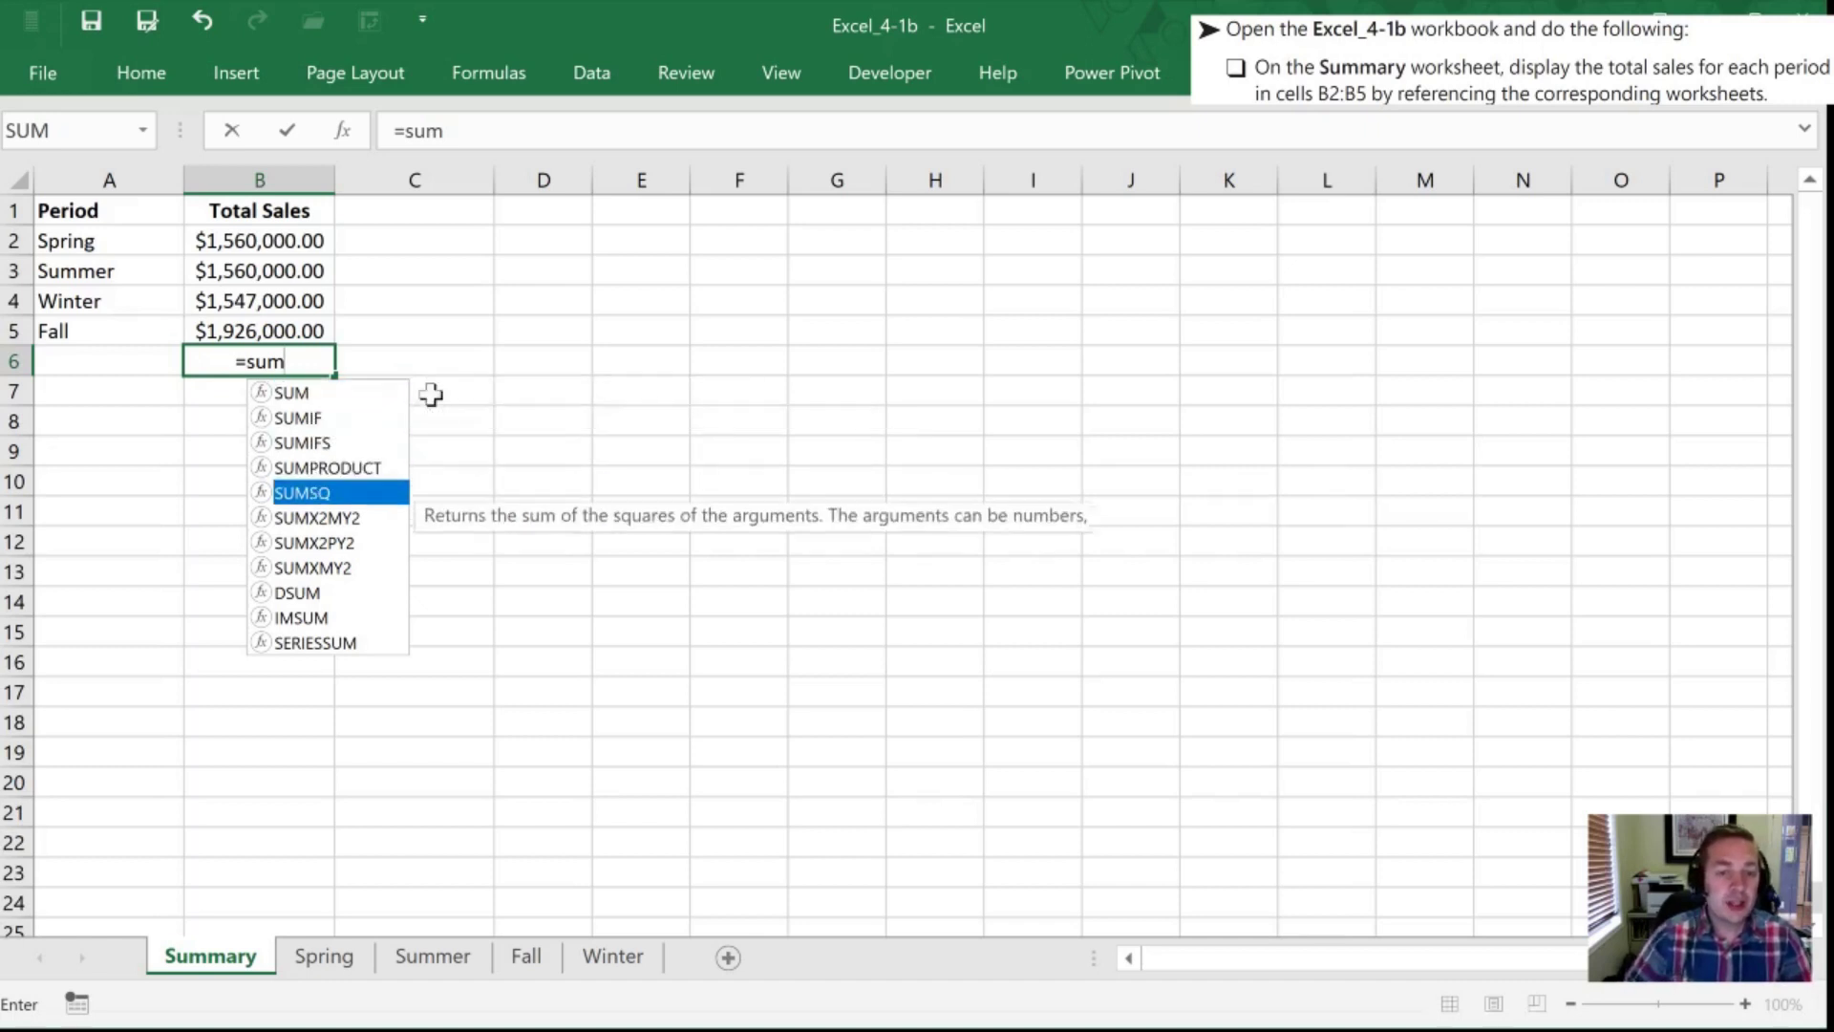
{"action": "key", "text": "Up"}
{"action": "key", "text": "Up"}
{"action": "key", "text": "Up"}
{"action": "key", "text": "Up"}
{"action": "key", "text": "Up"}
{"action": "key", "text": "Up"}
{"action": "key", "text": "Up"}
{"action": "key", "text": "Up"}
{"action": "key", "text": "Up"}
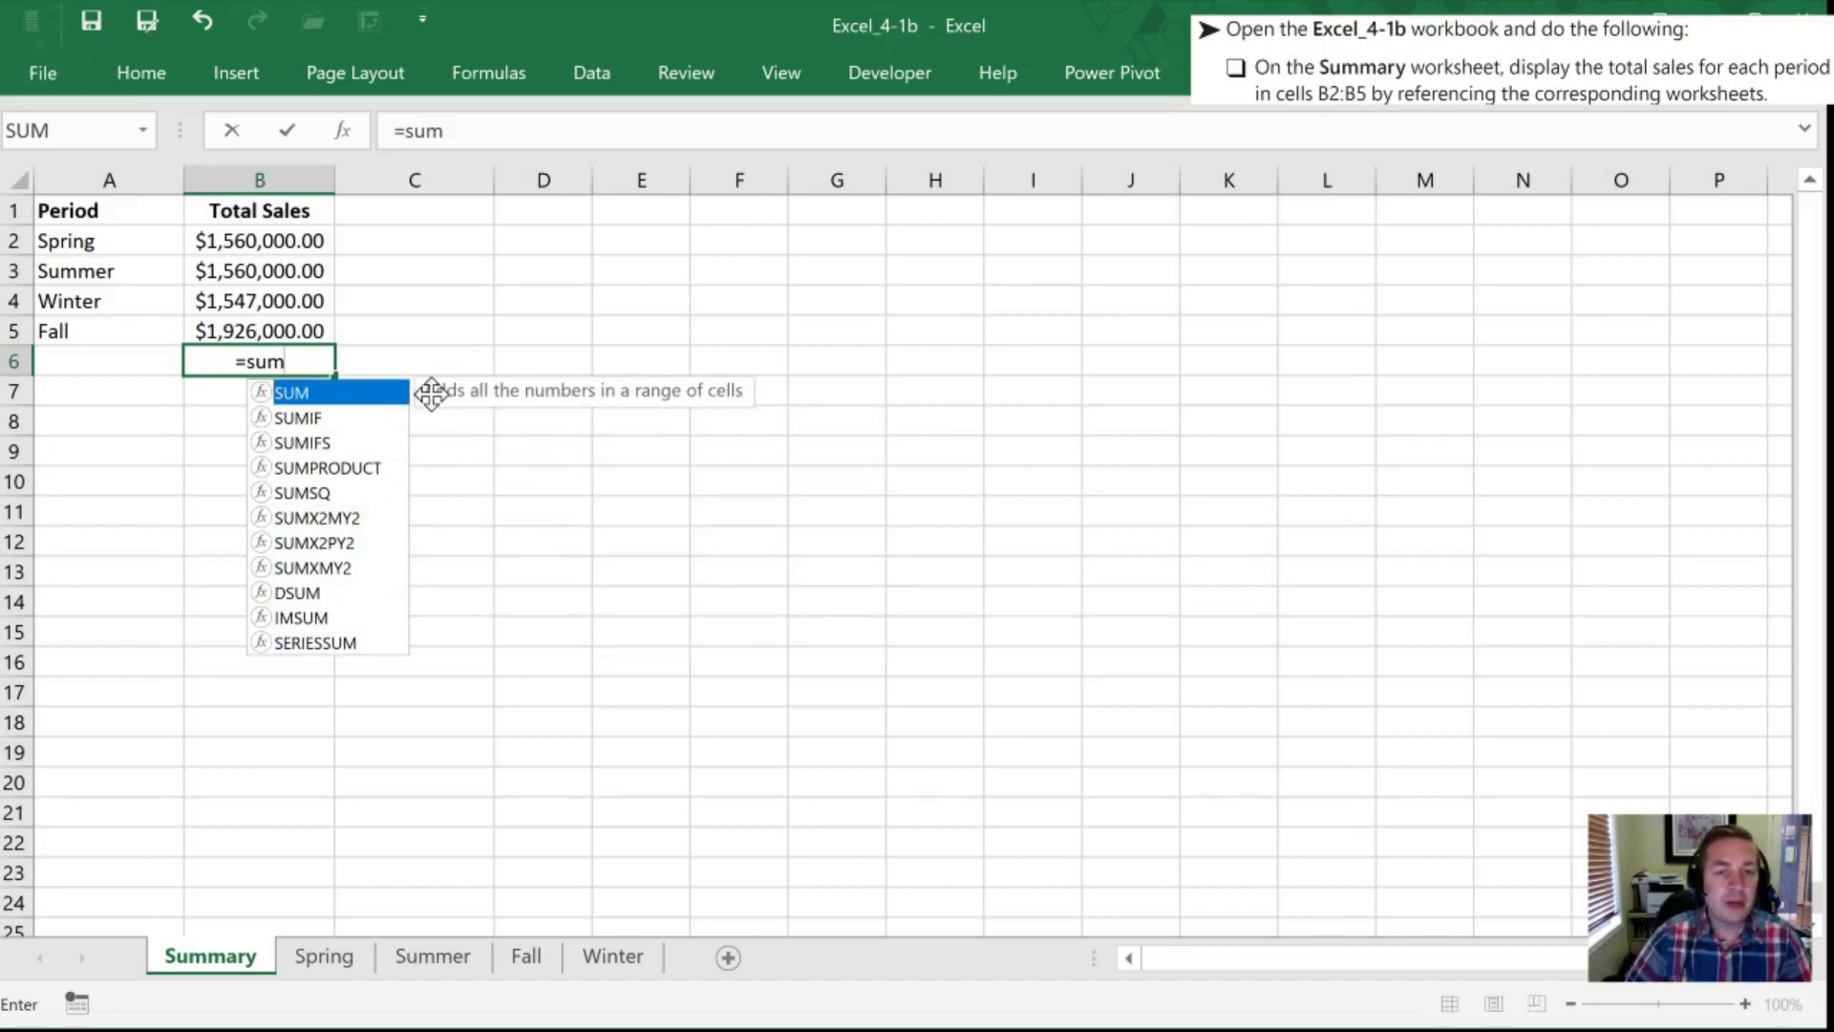
{"action": "key", "text": "Tab"}
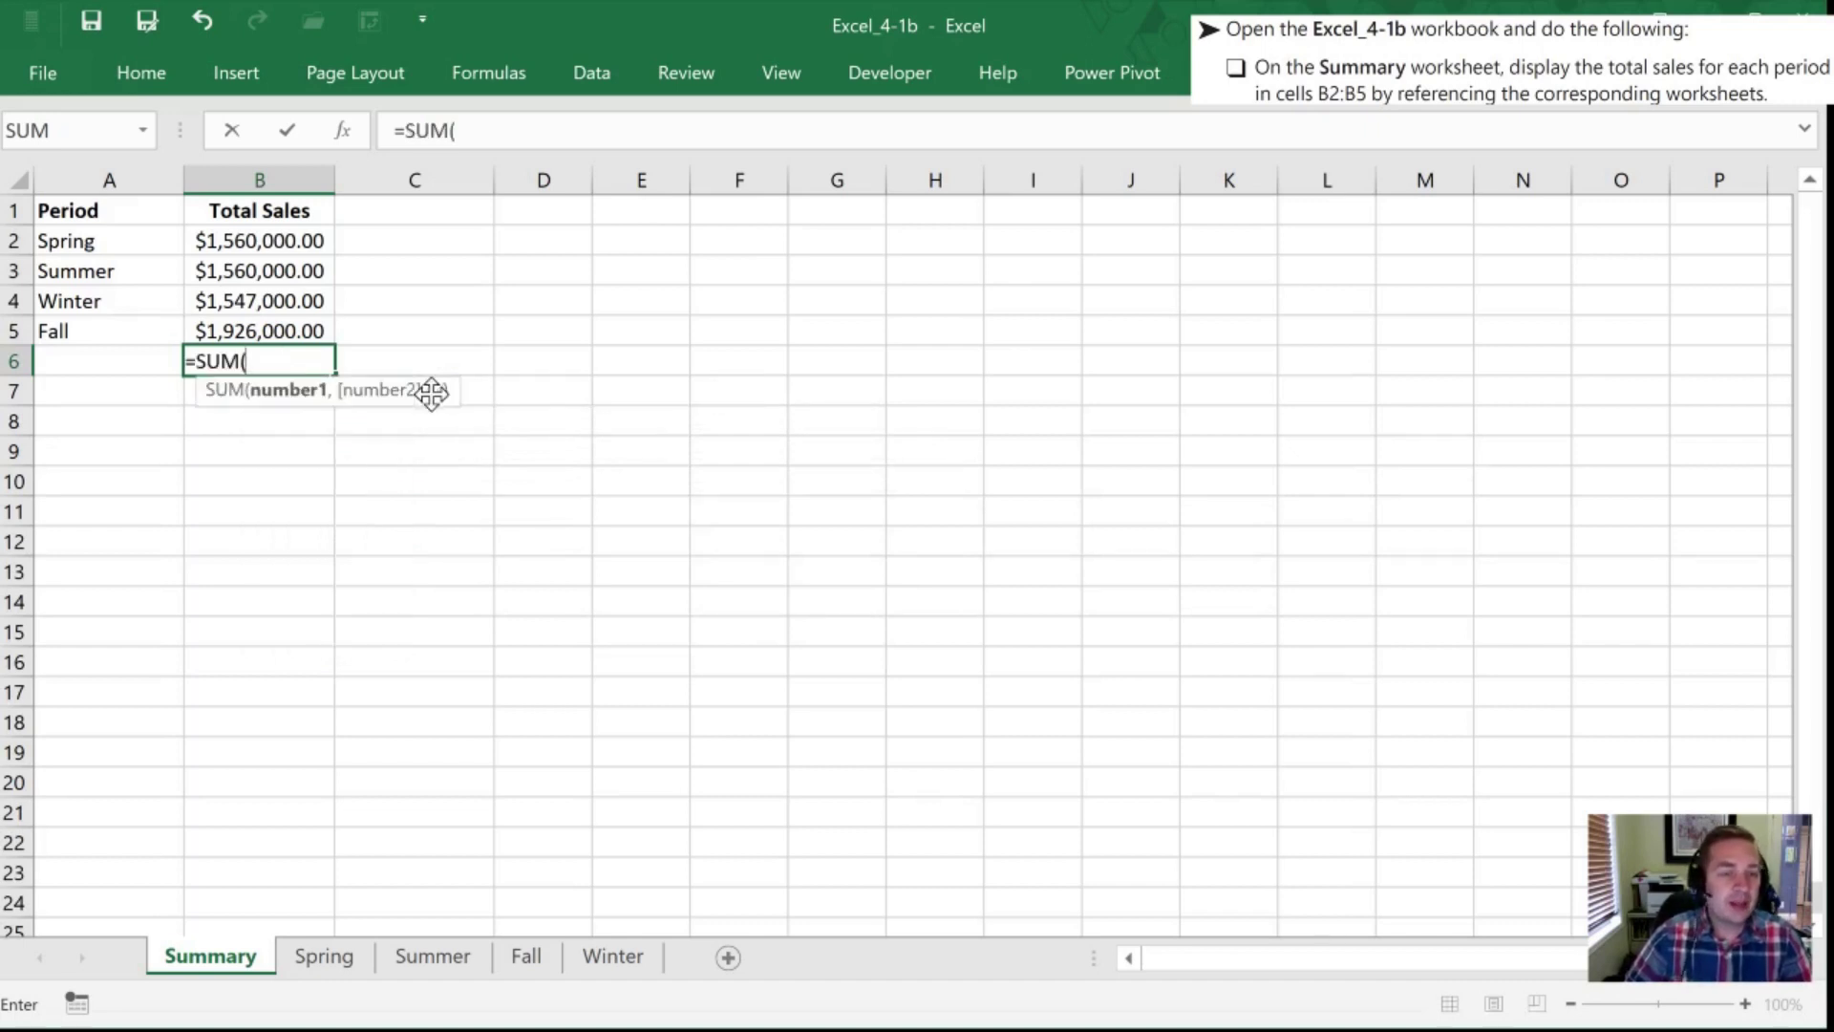
{"action": "key", "text": "Up"}
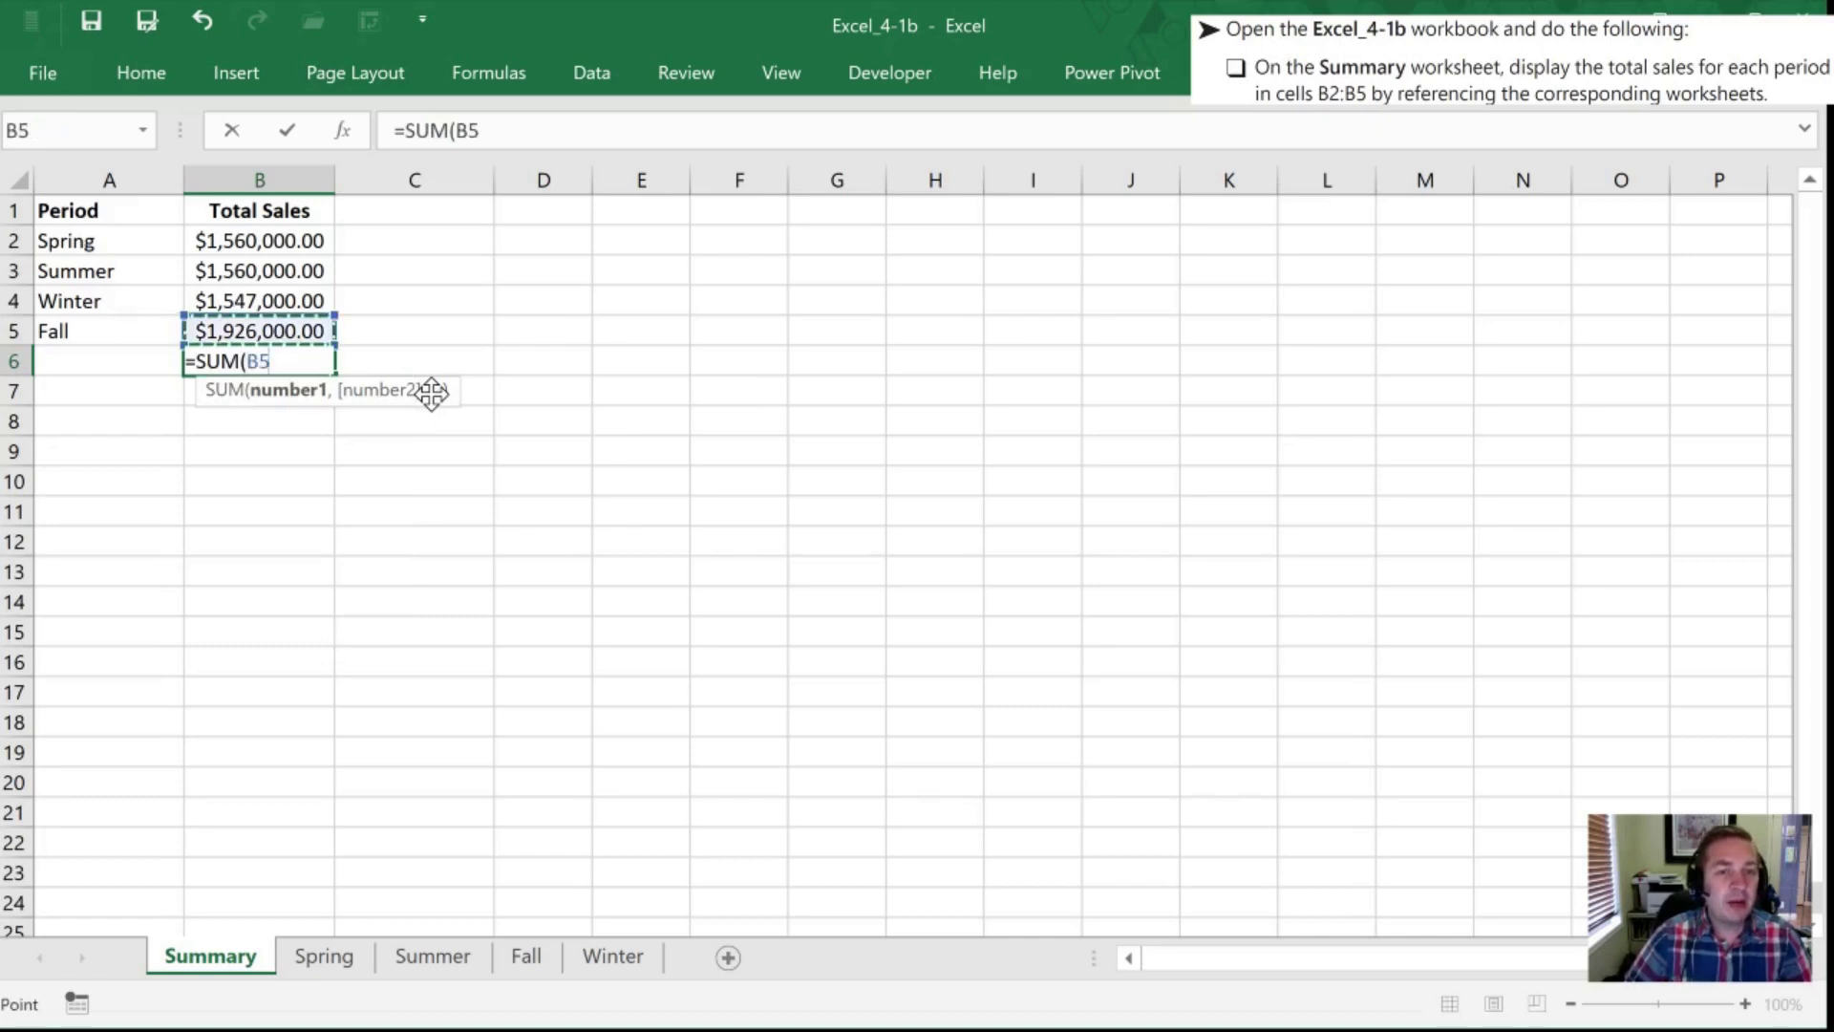
{"action": "key", "text": "shift+Up"}
{"action": "key", "text": "shift+Up"}
{"action": "key", "text": "shift+Up"}
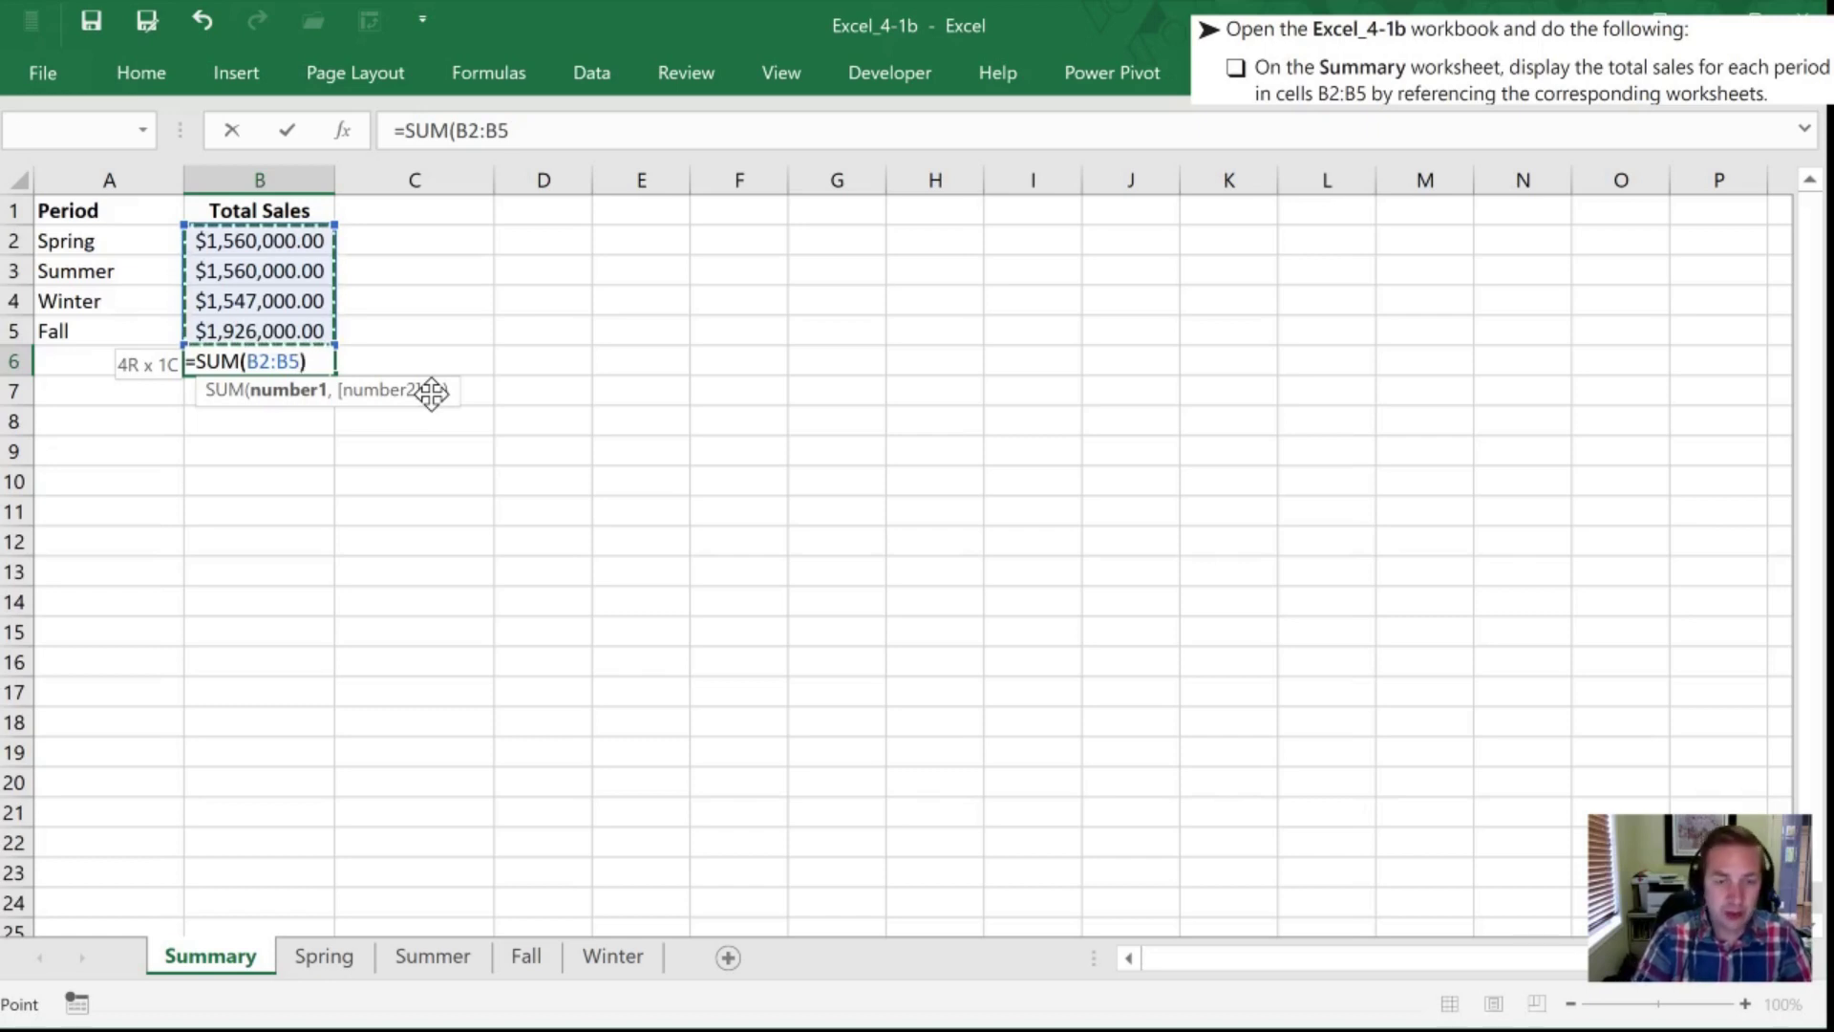
{"action": "left_click", "coordinate": [431, 391]}
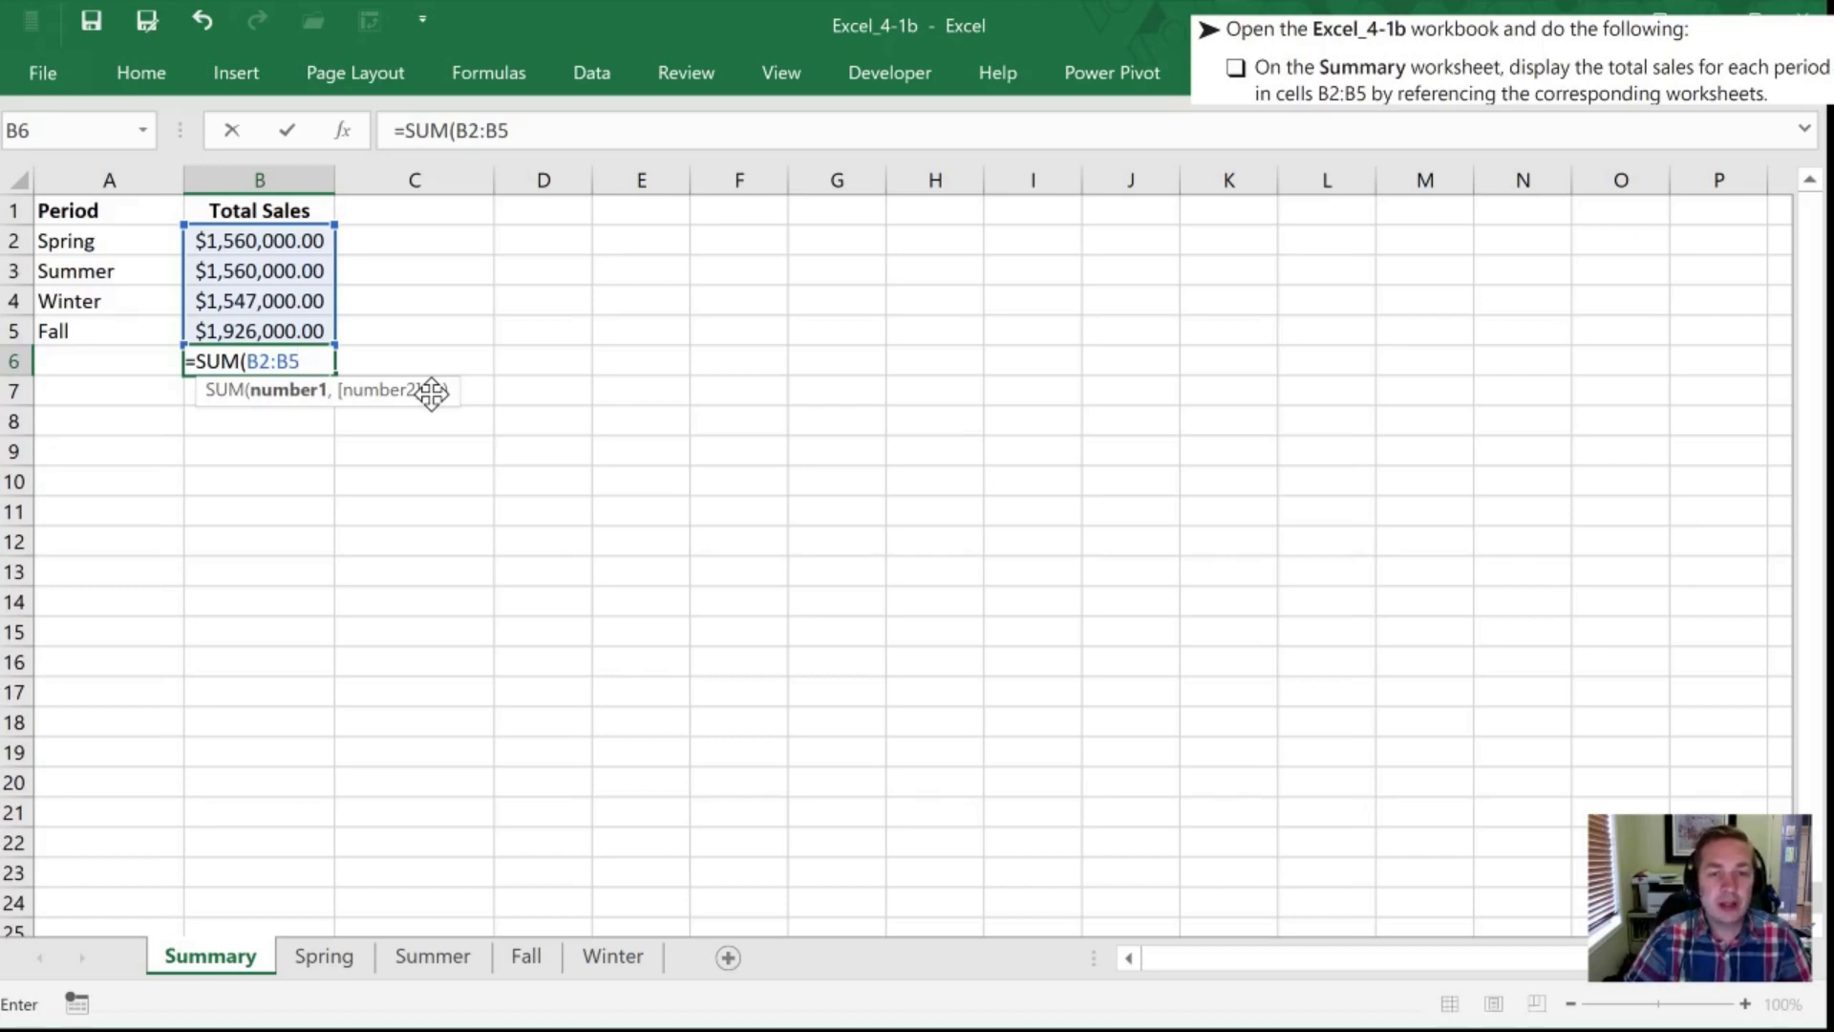
{"action": "key", "text": "Return"}
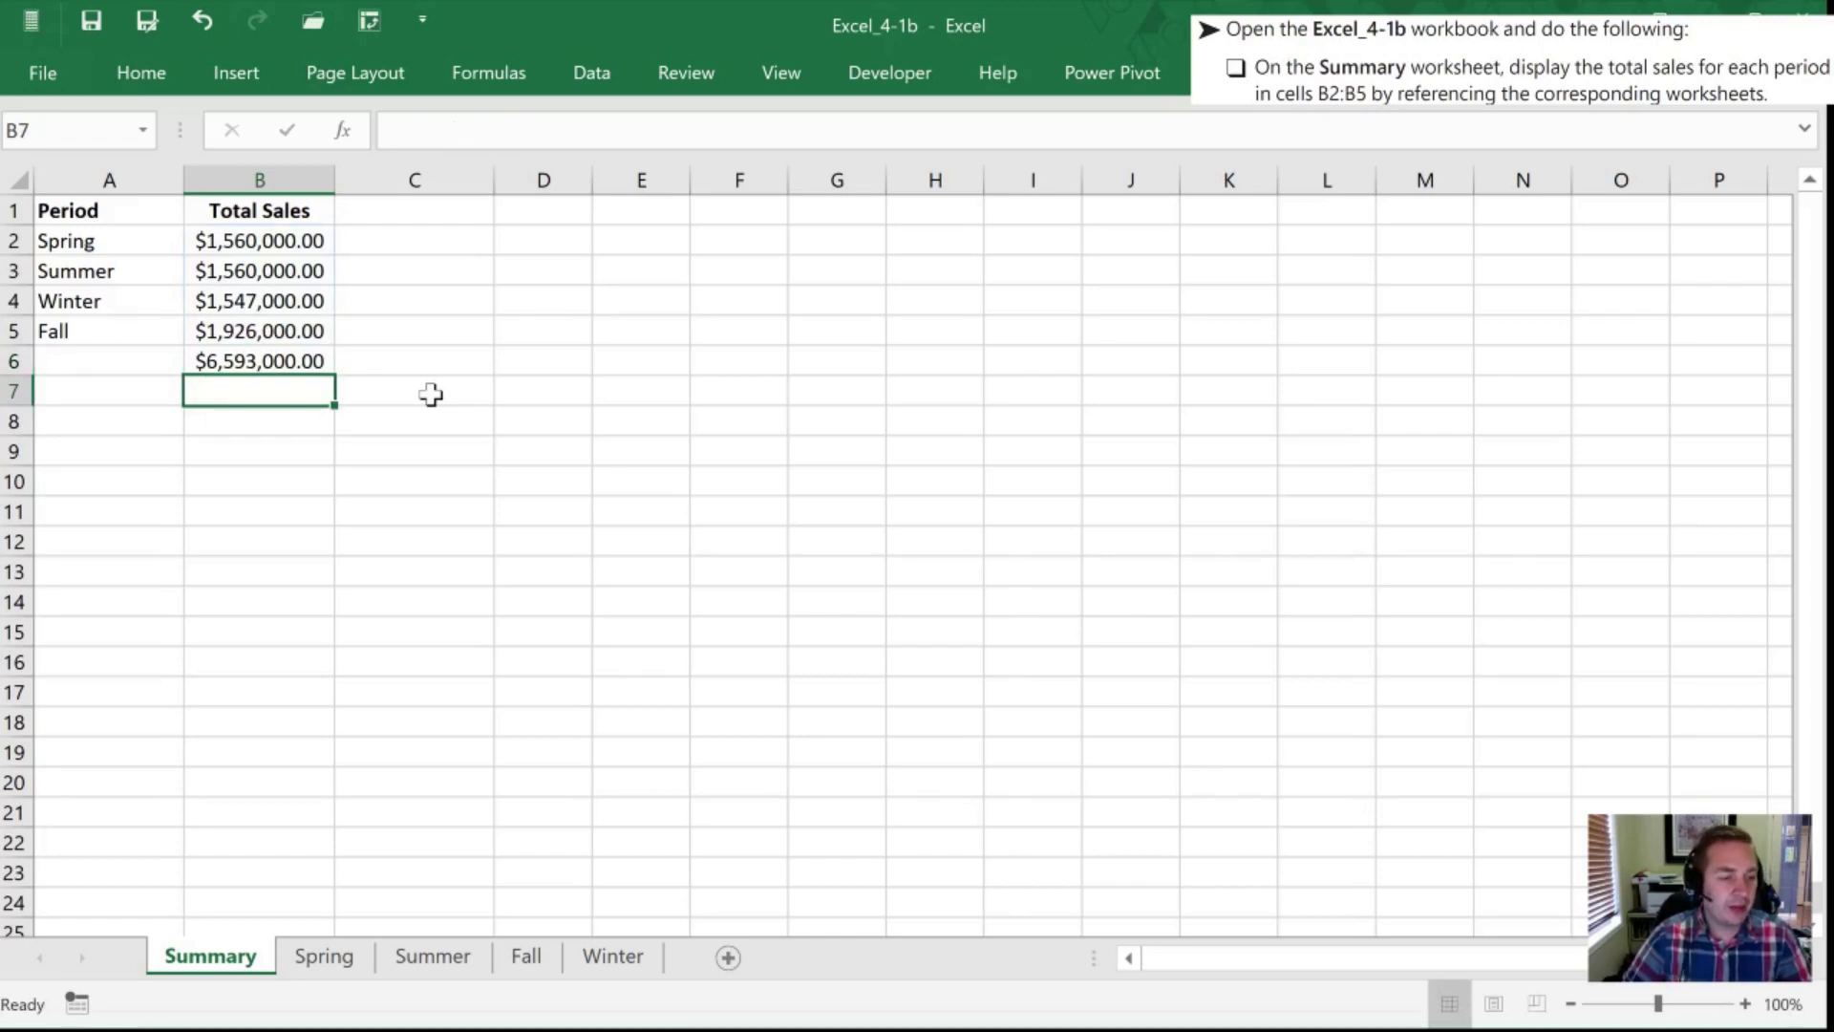
{"action": "key", "text": "Up"}
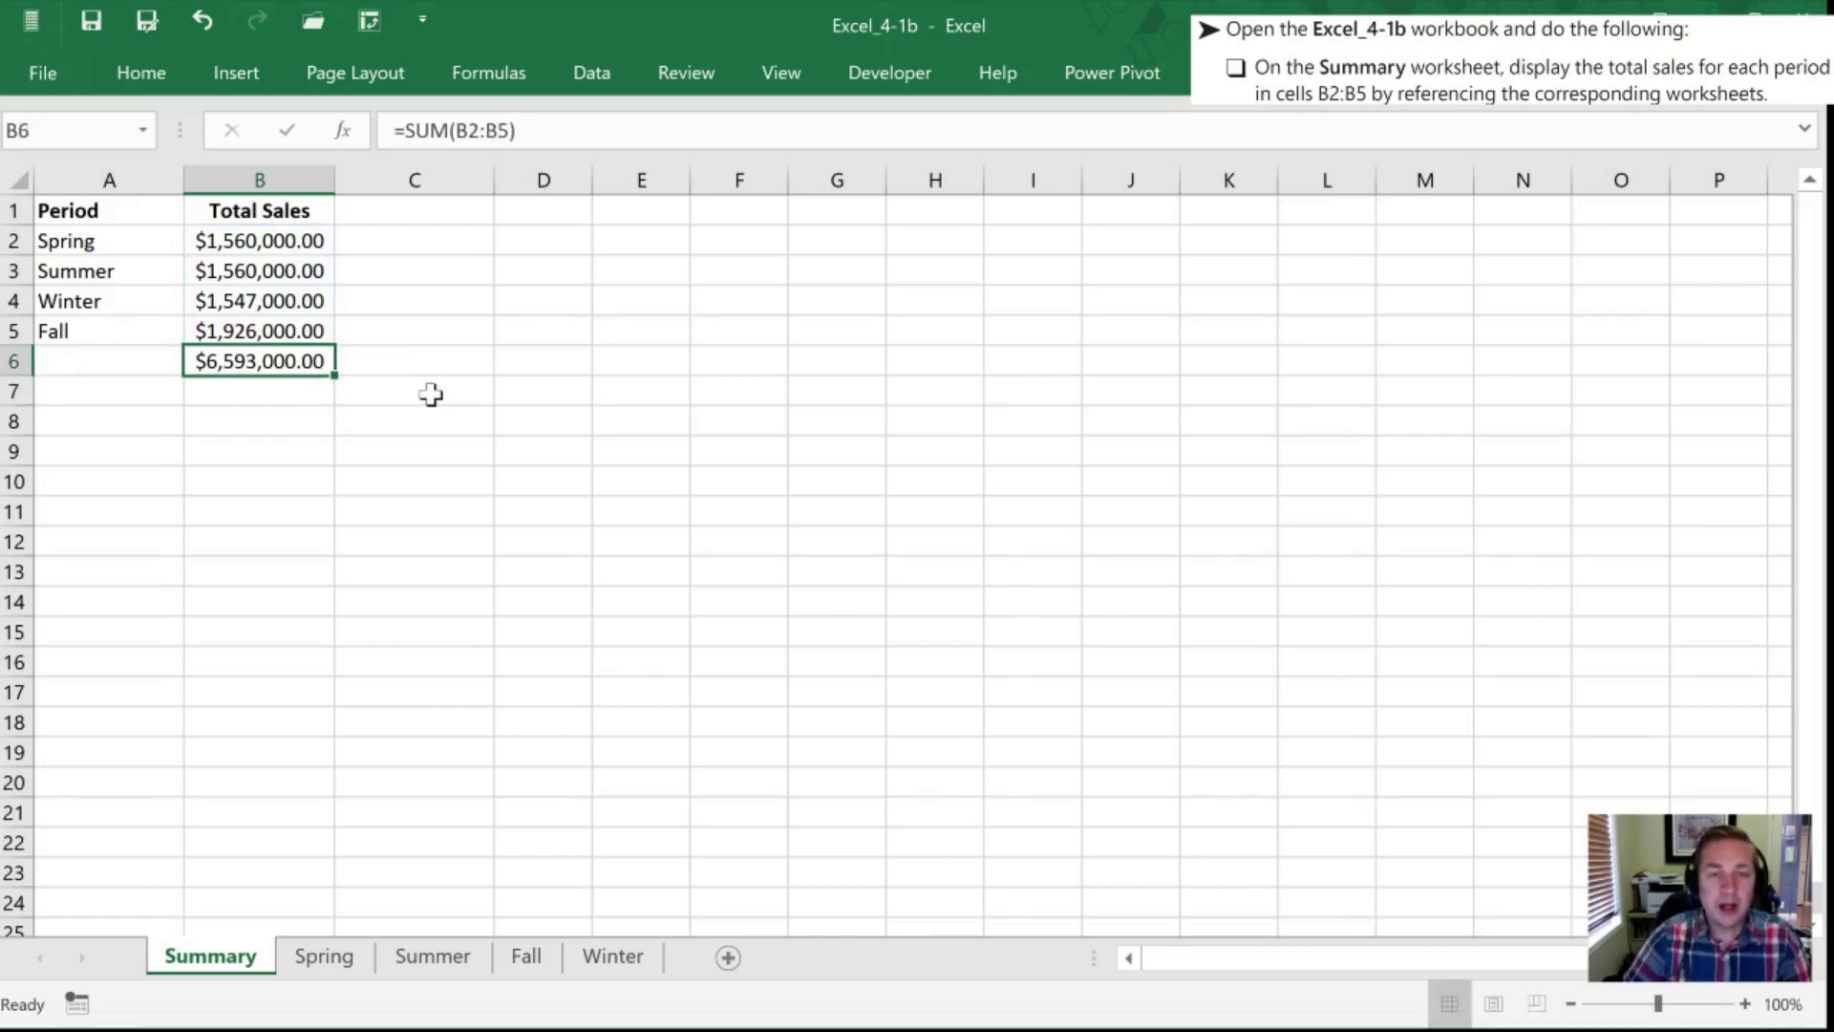
Delete the =SUM(B2:B5) formula from B6, leaving the cell empty
{"action": "key", "text": "F2"}
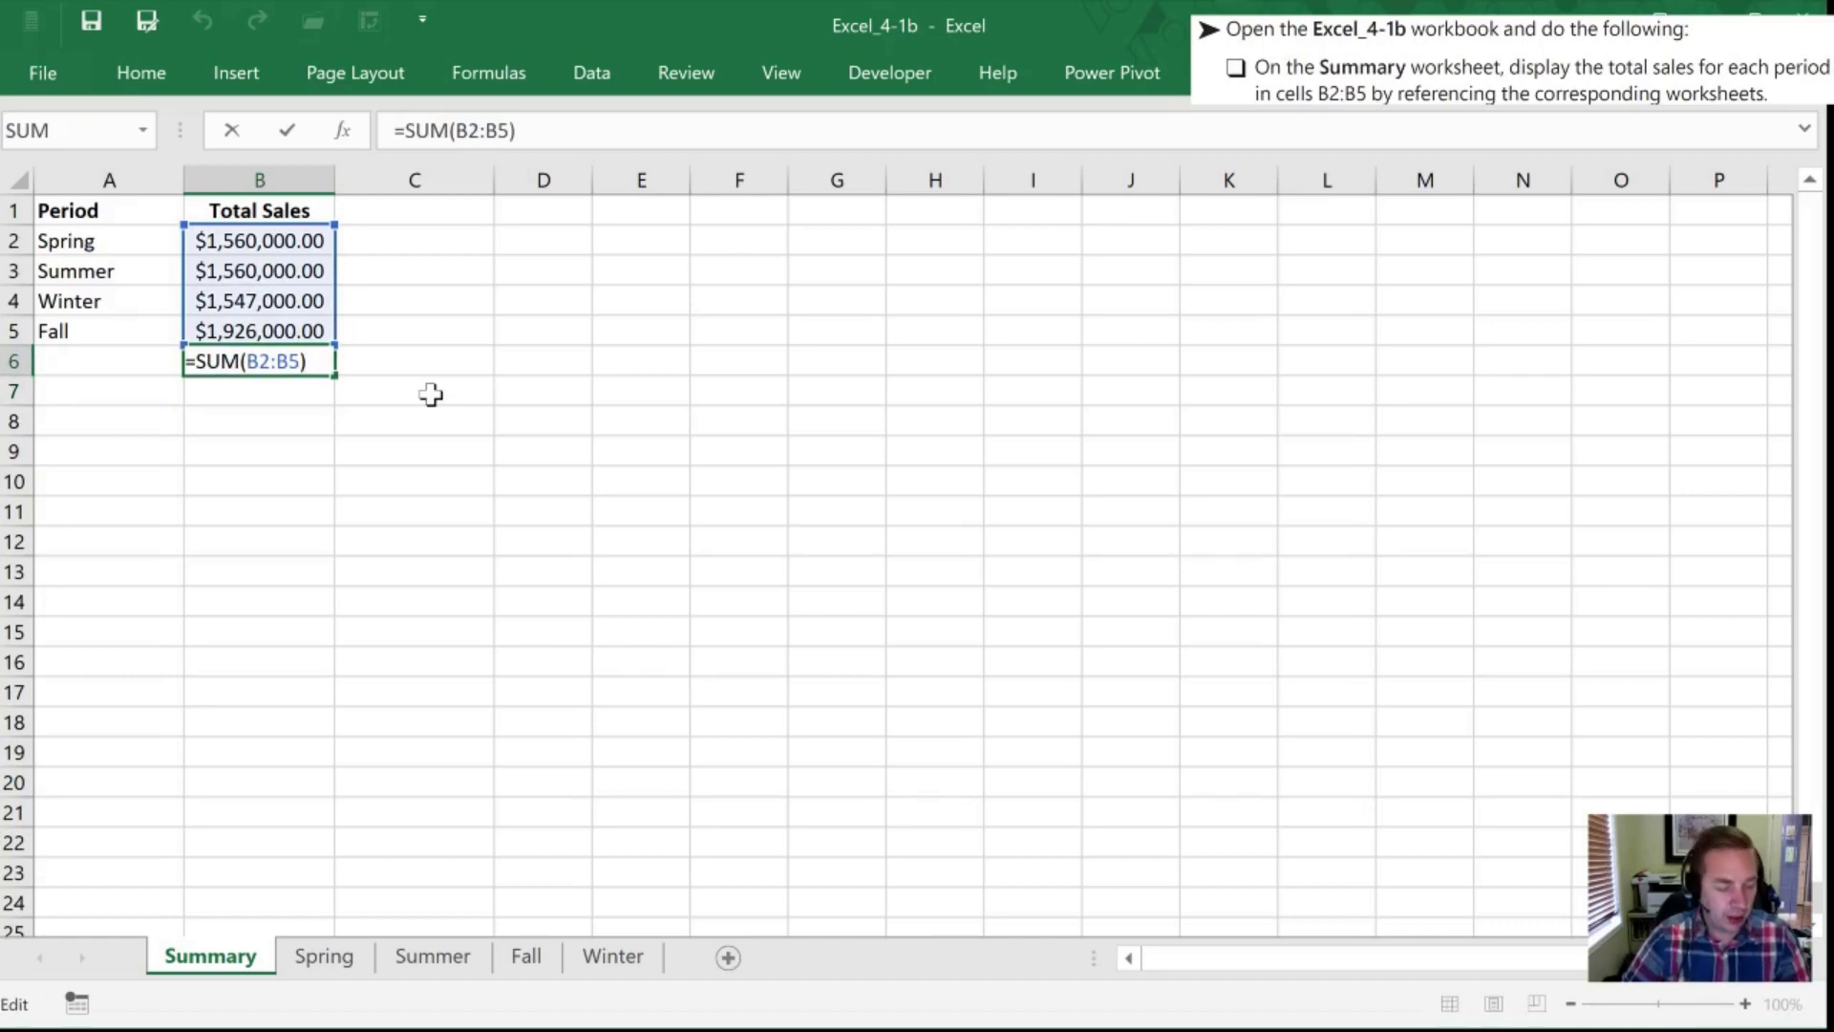
{"action": "key", "text": "Escape"}
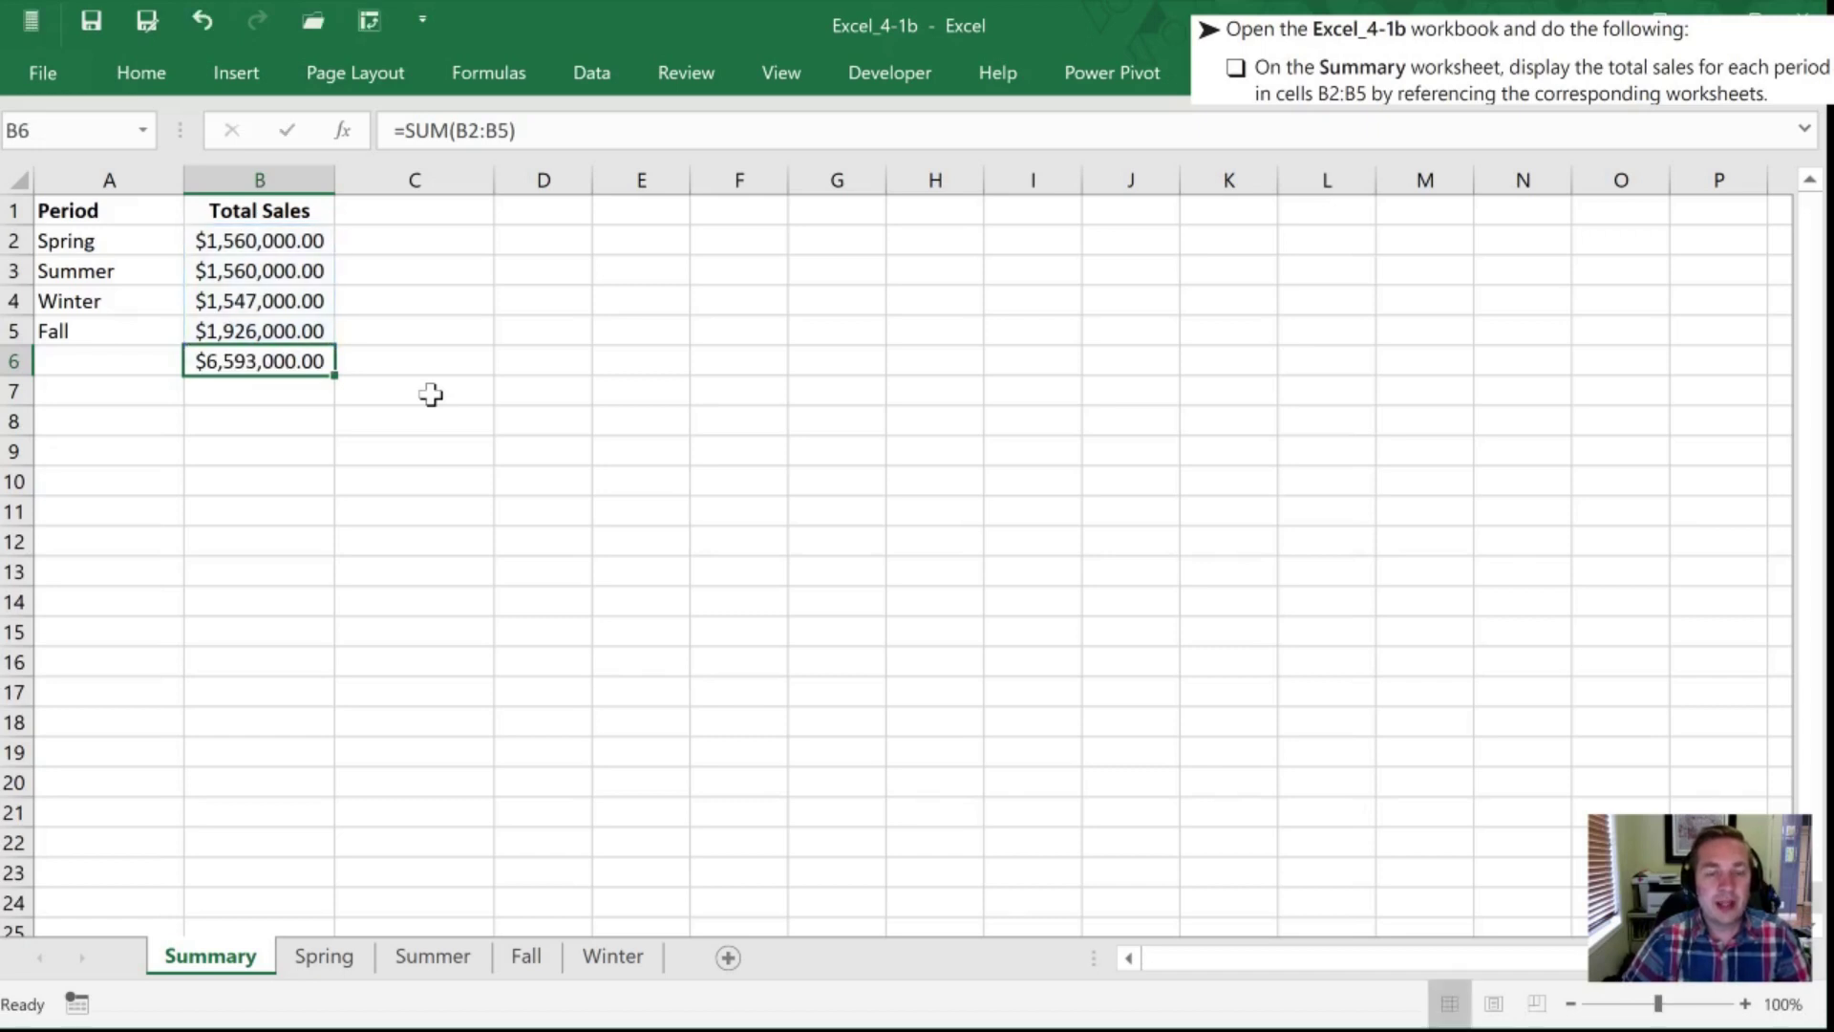
{"action": "key", "text": "Down"}
{"action": "key", "text": "Up"}
{"action": "key", "text": "Delete"}
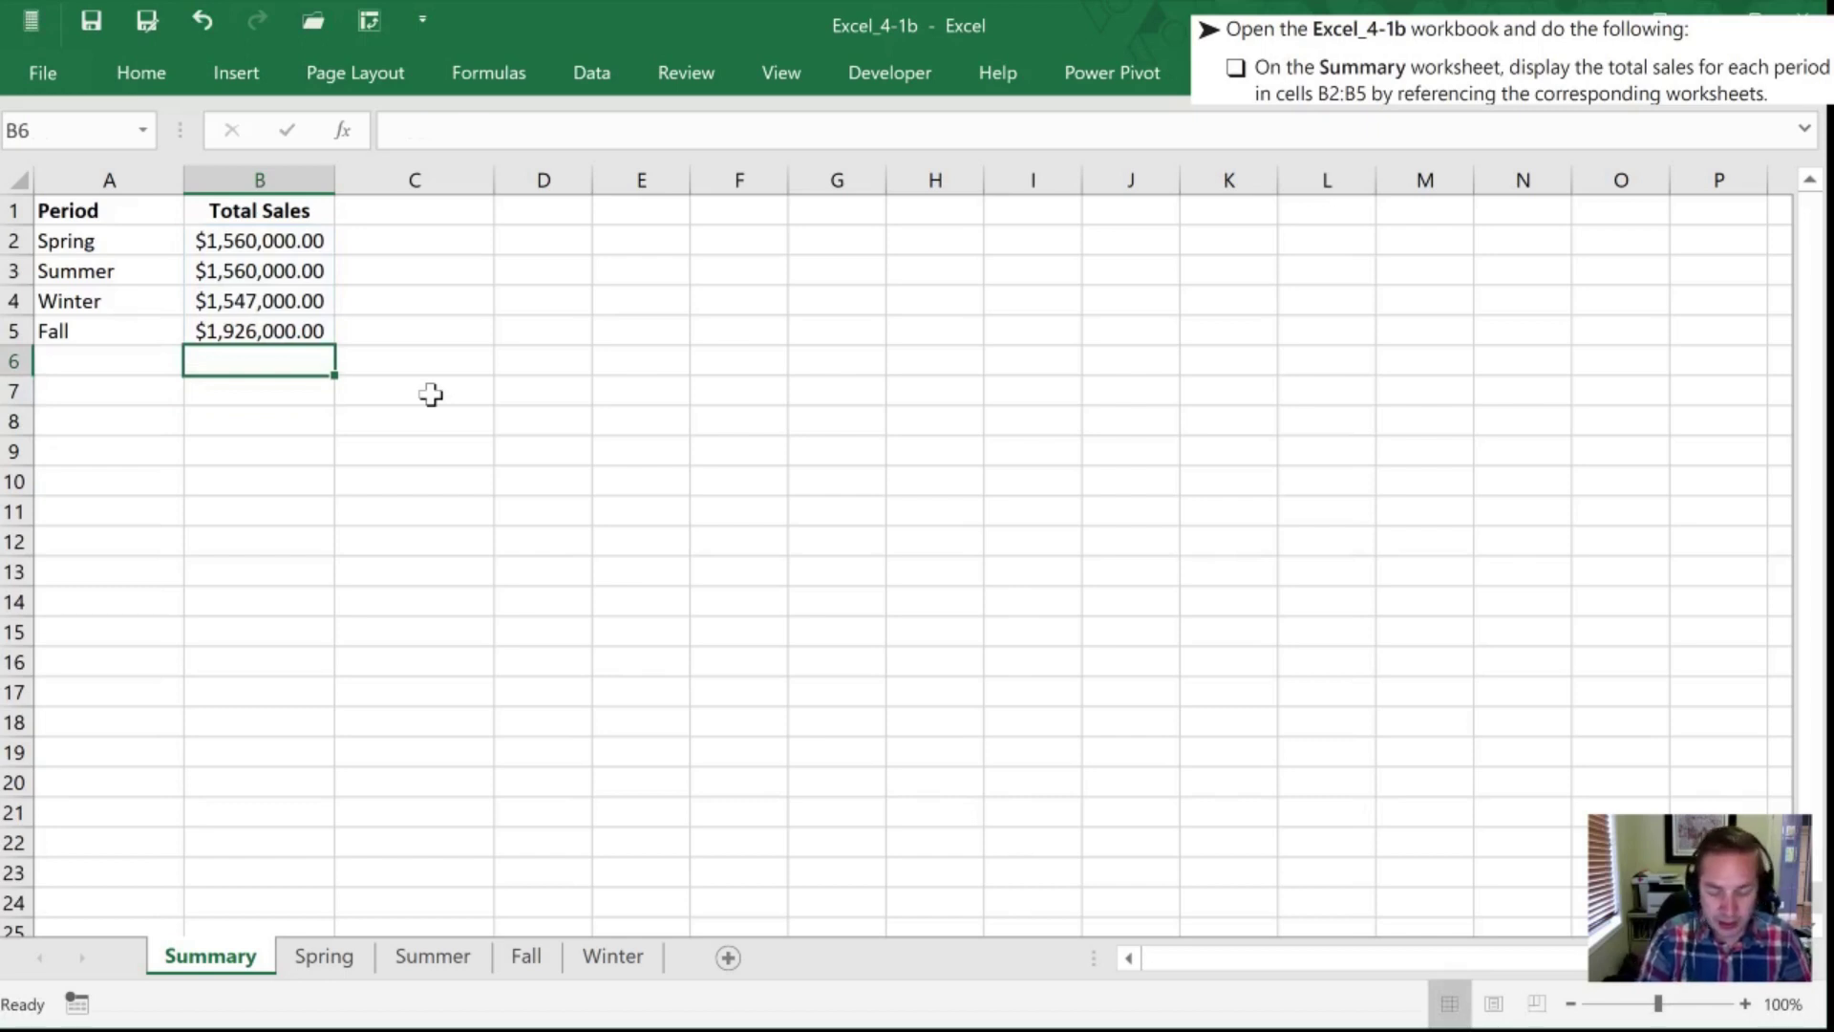
Restore =SUM(B2:B5) in B6 with AutoSum (Alt+=), showing $6,593,000.00 again
{"action": "key", "text": "alt"}
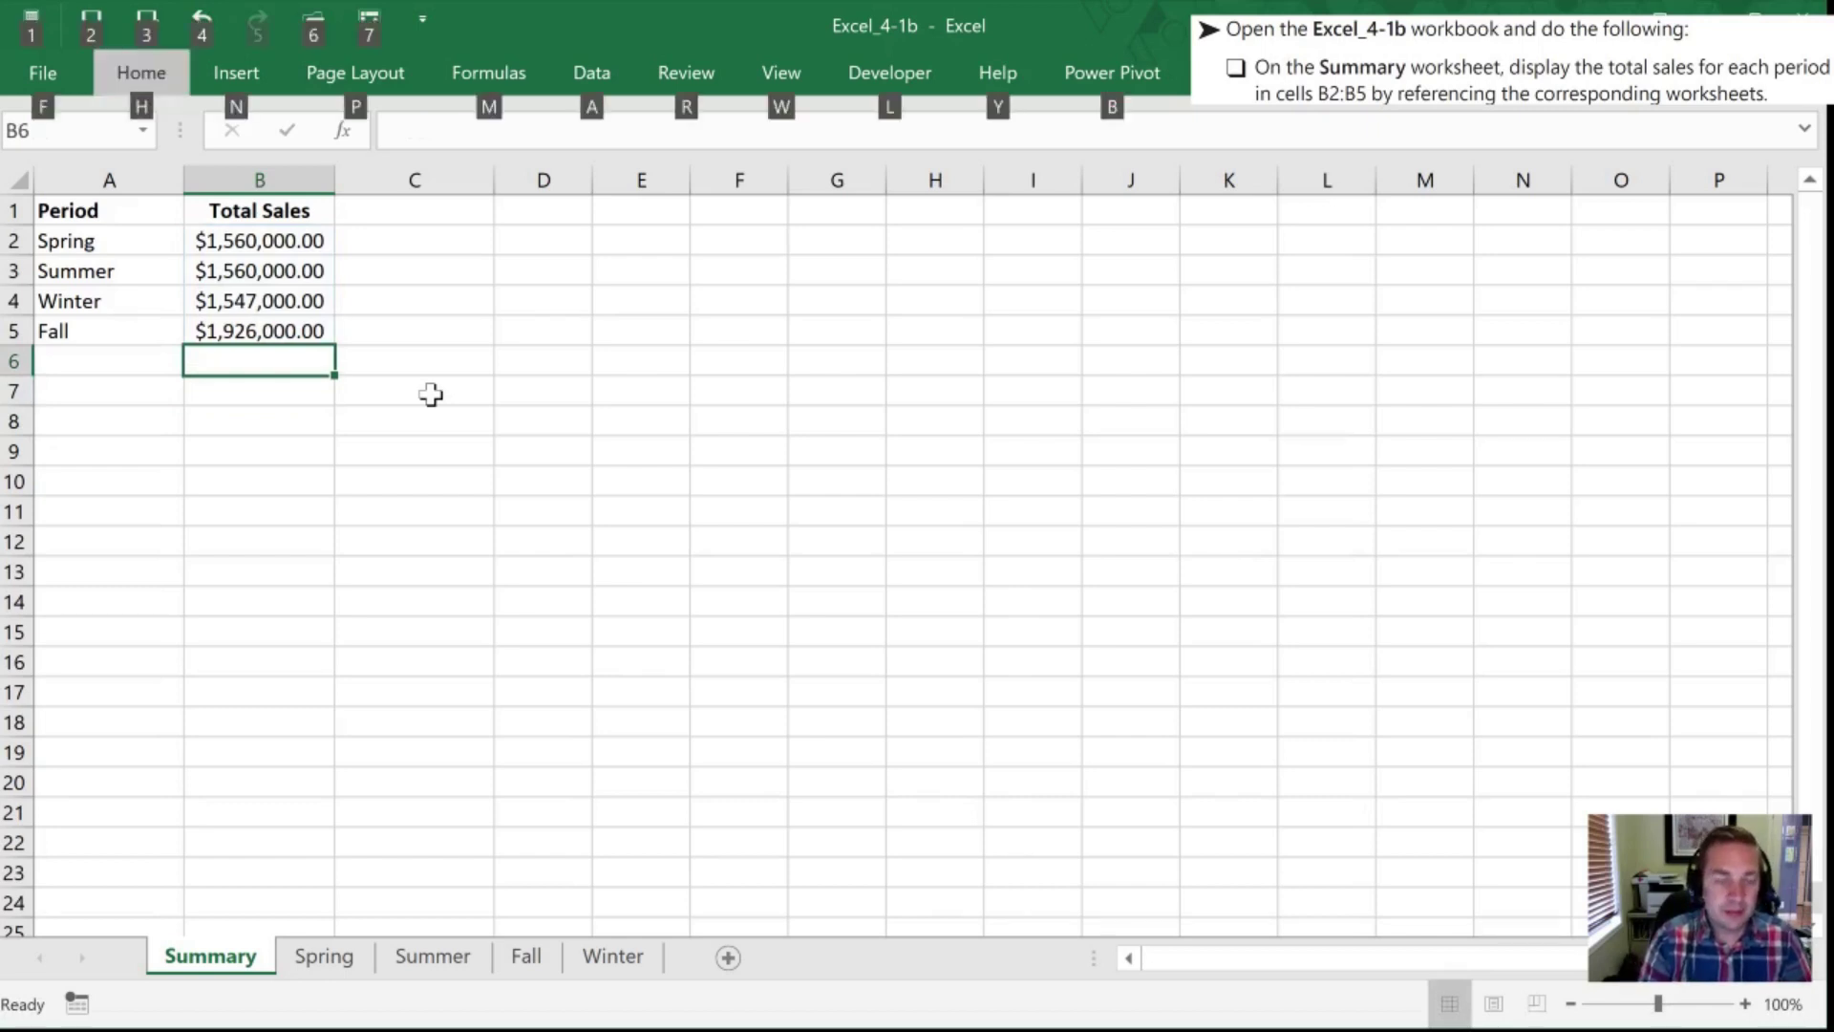
{"action": "key", "text": "alt"}
{"action": "key", "text": "alt+equal"}
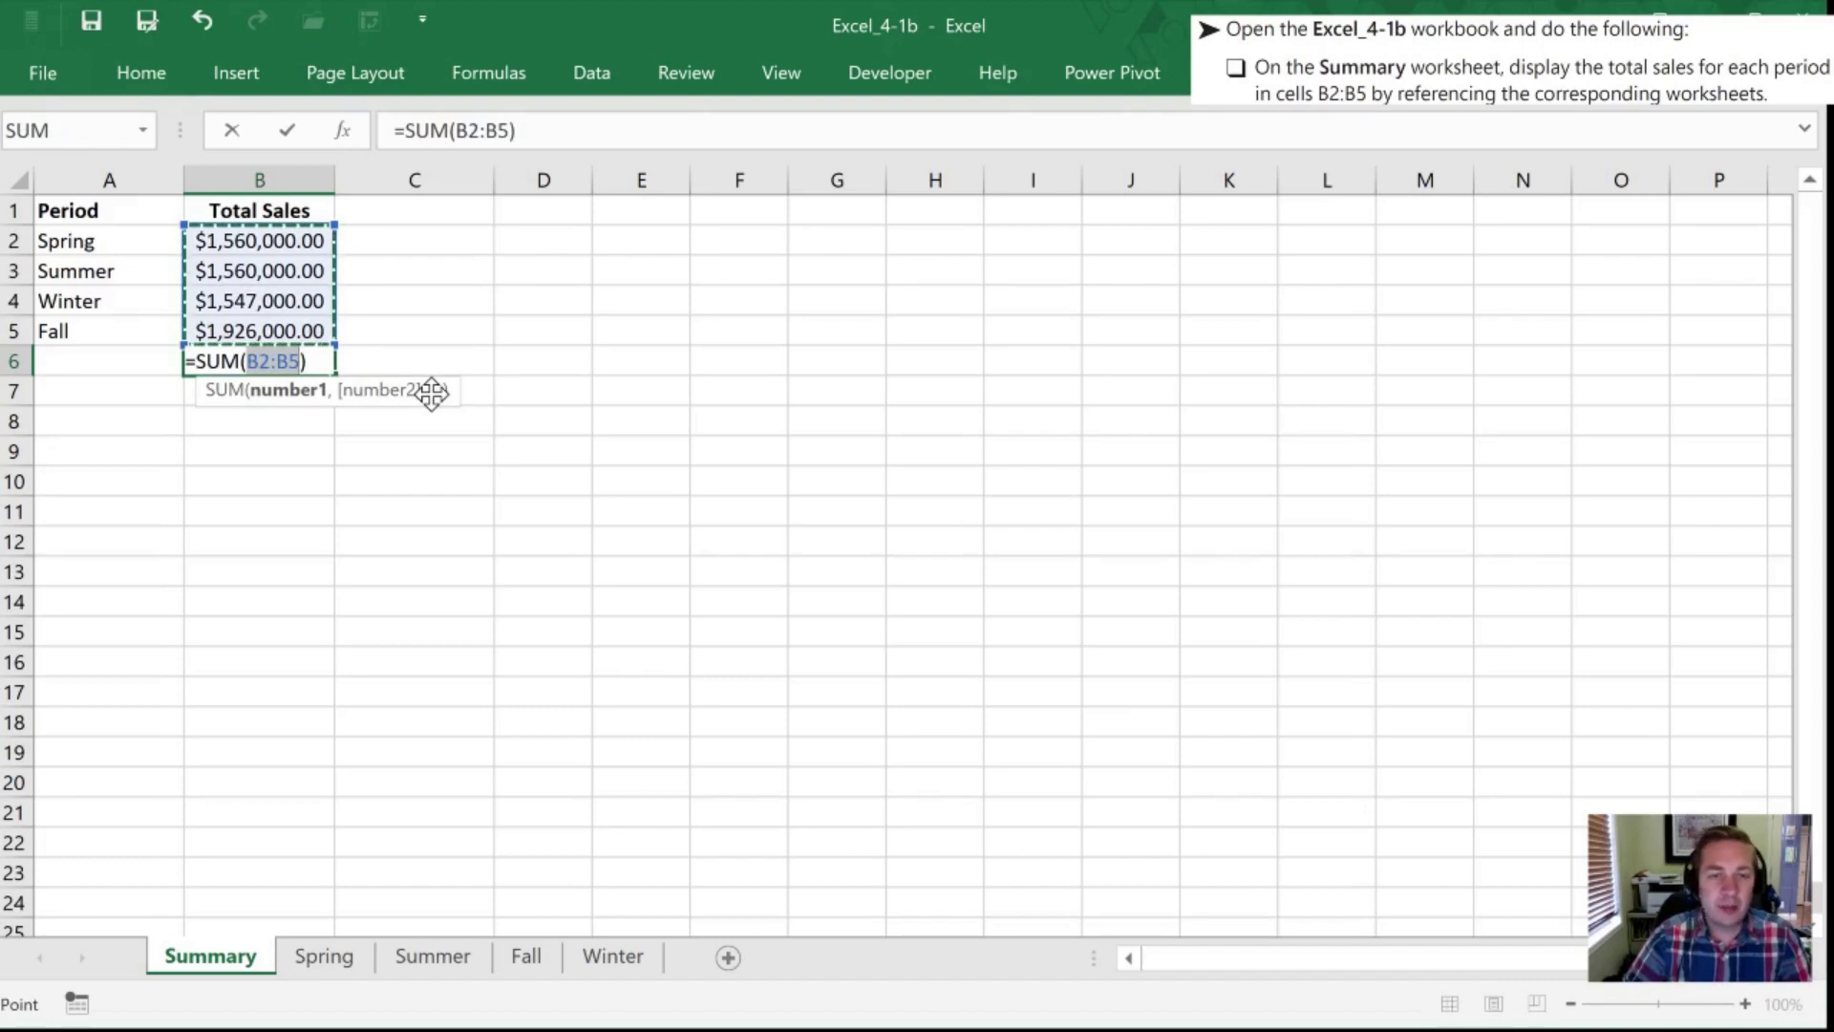
{"action": "key", "text": "Return"}
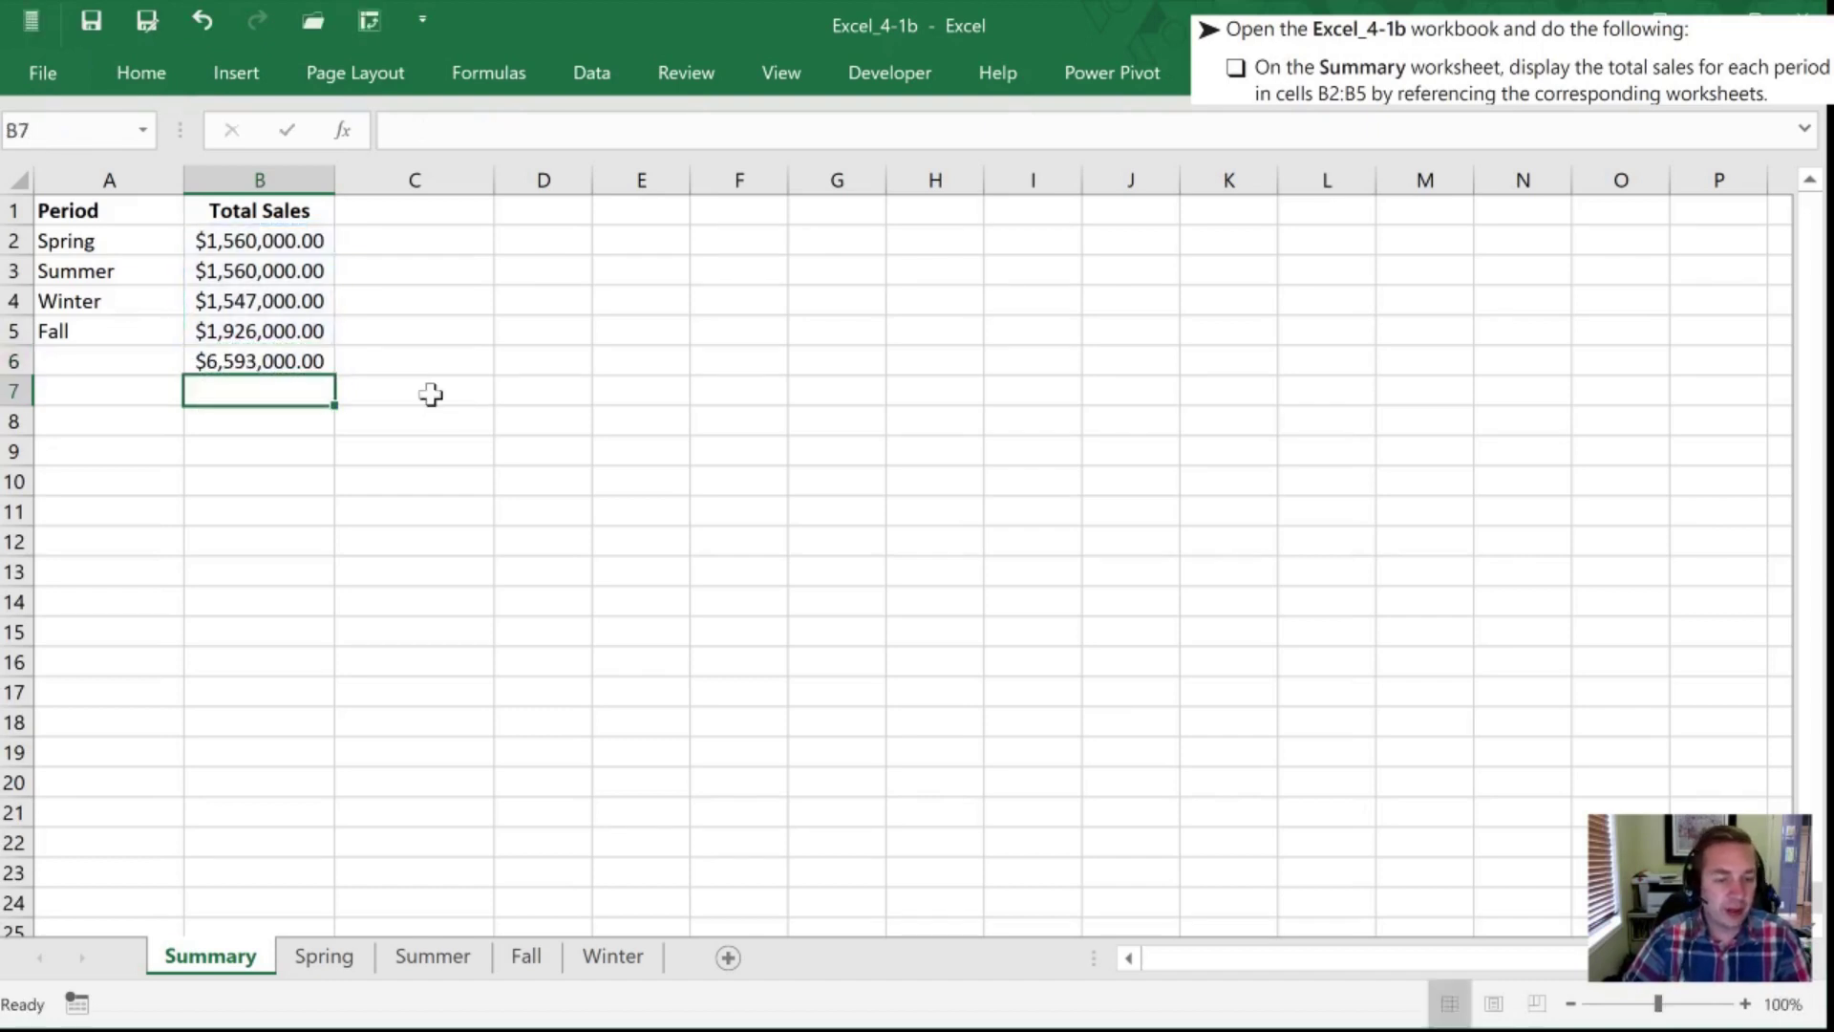